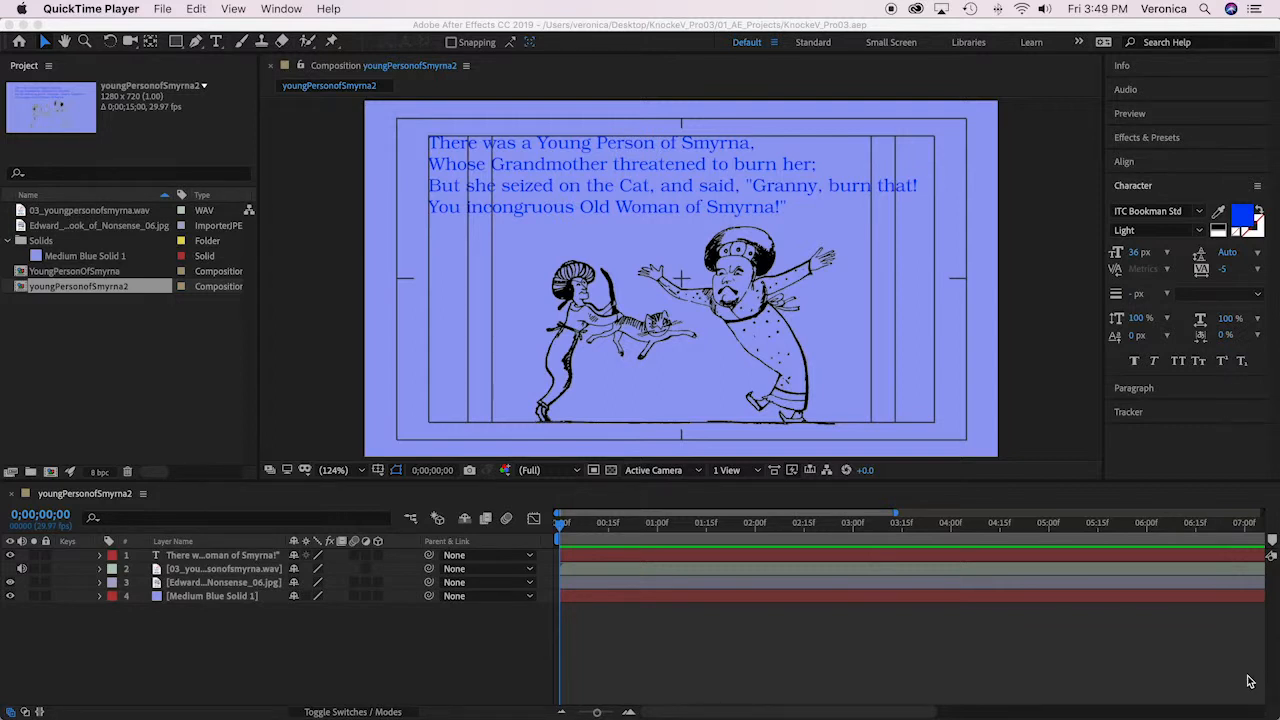
Add a Position animator to the limerick text layer
click(600, 712)
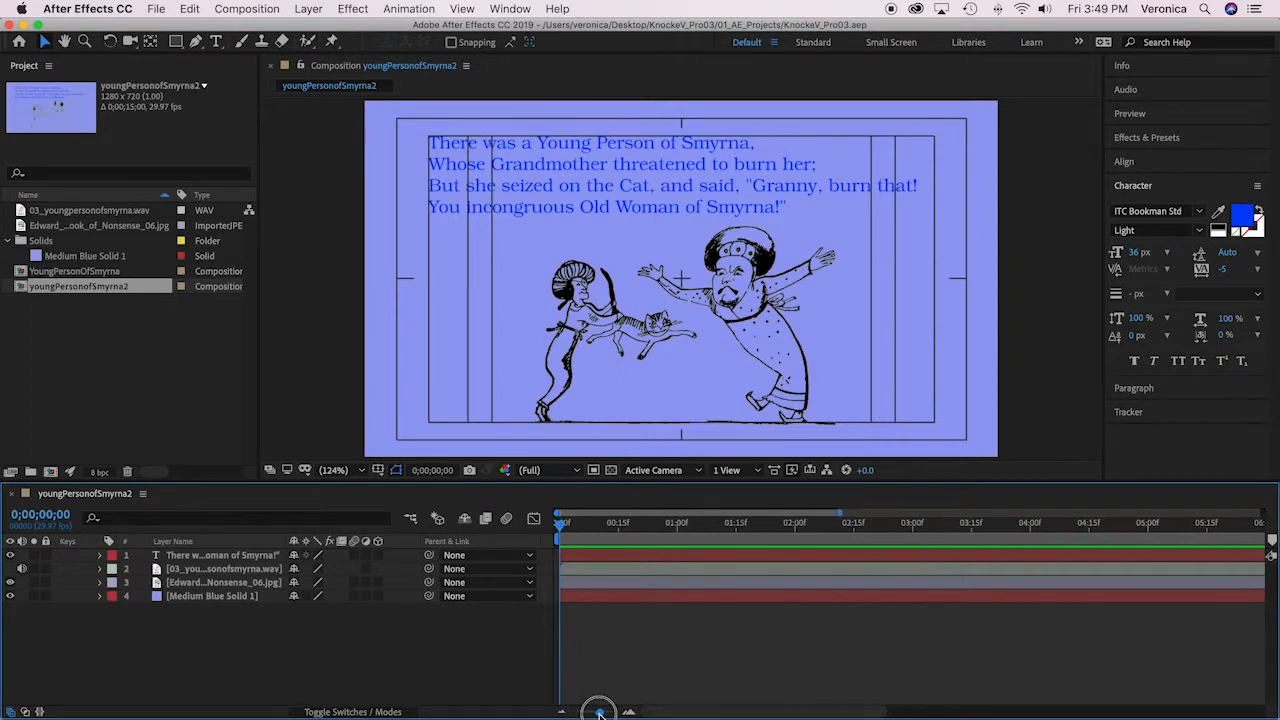
drag(598, 712, 572, 712)
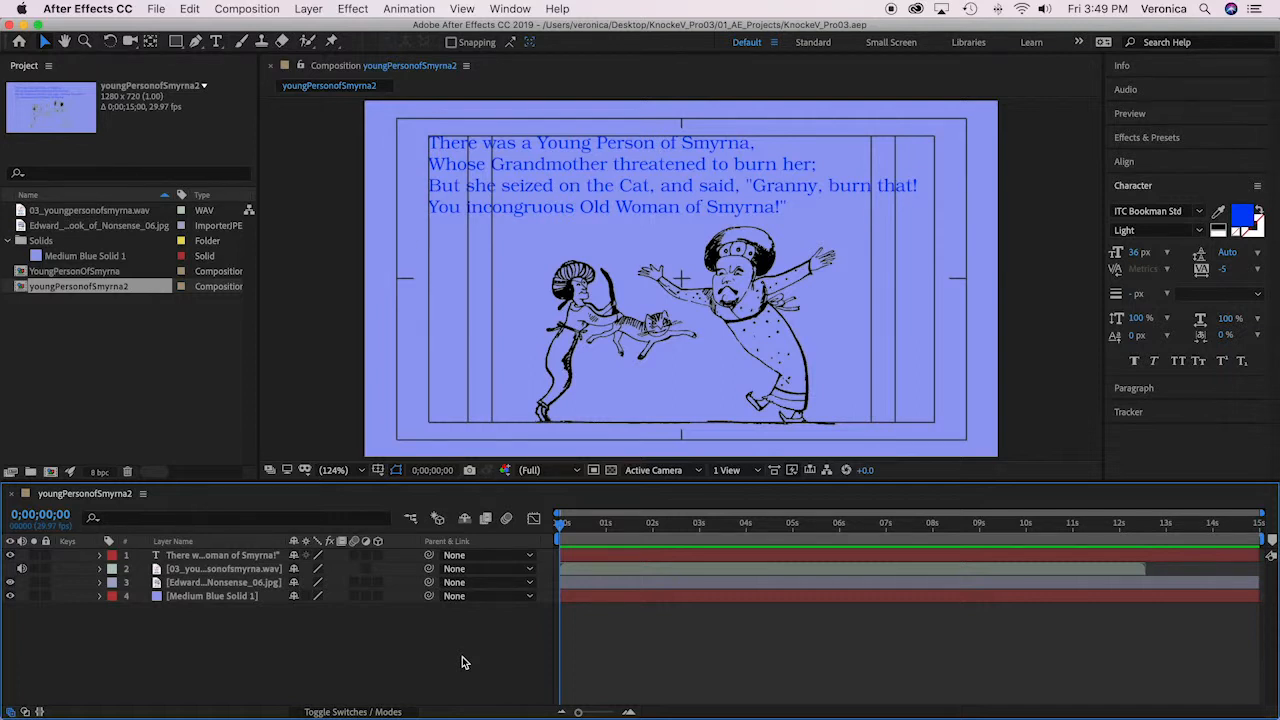
click(222, 556)
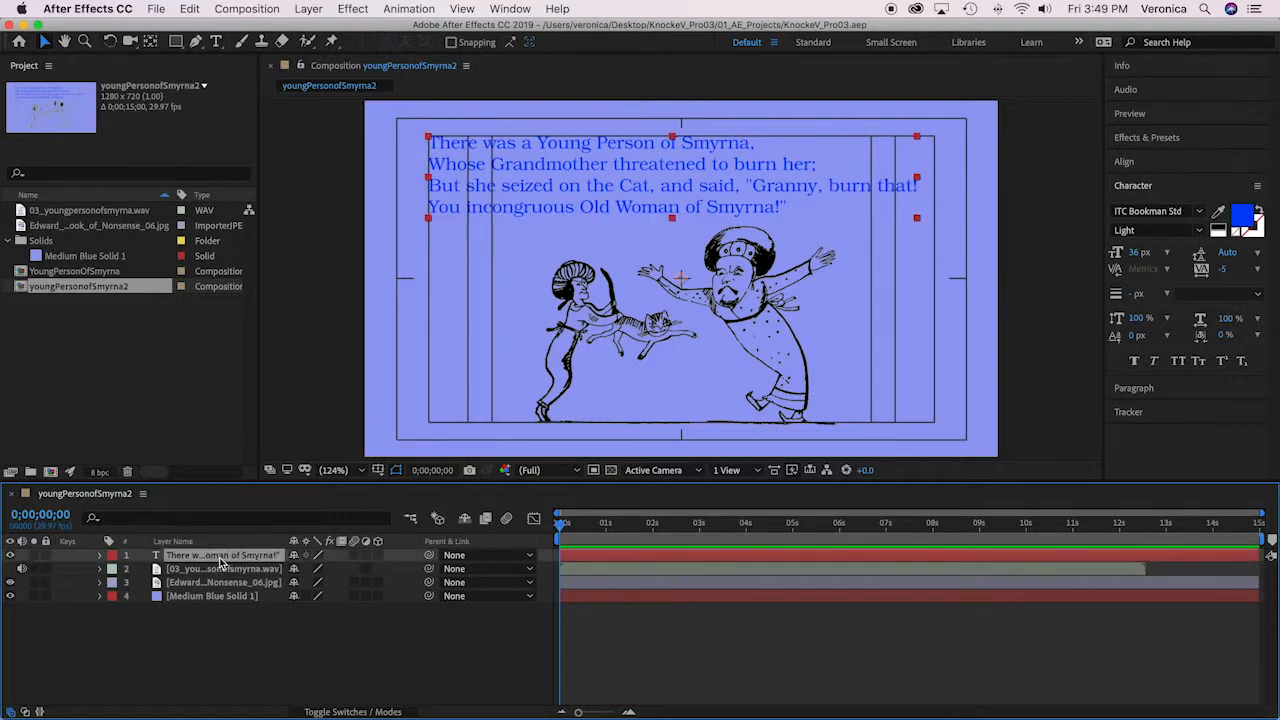
click(101, 557)
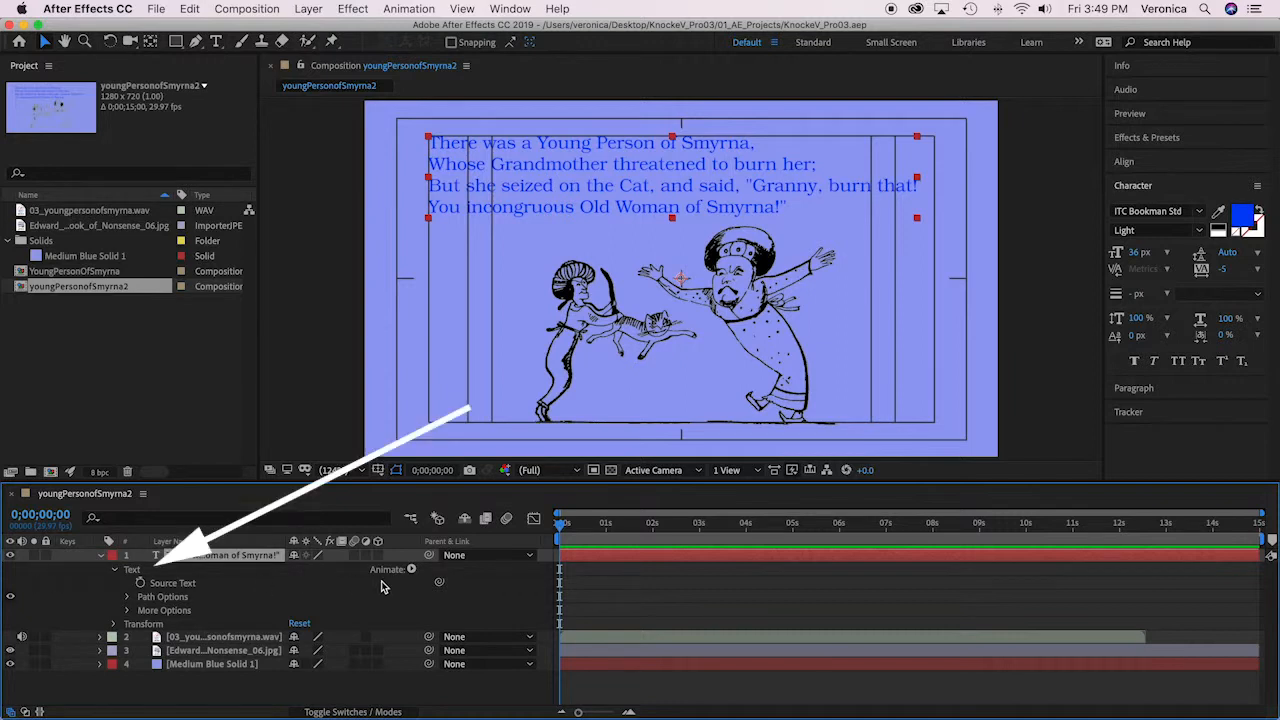
click(411, 569)
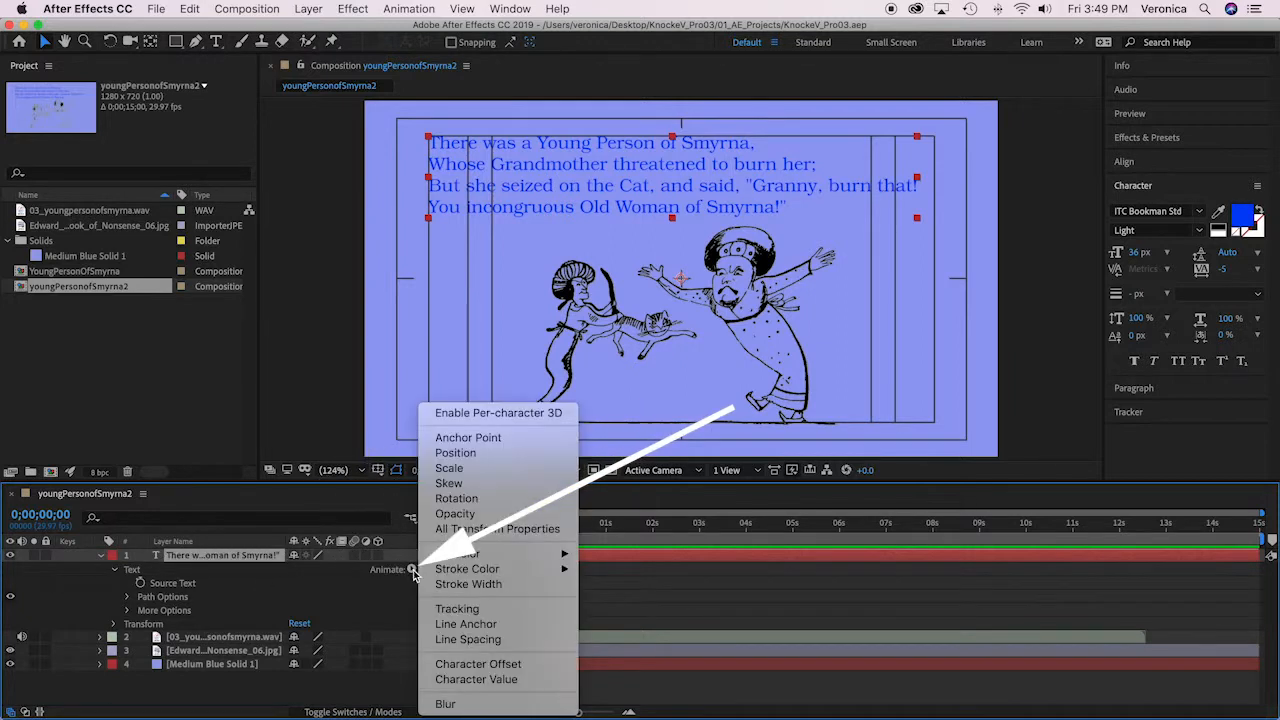
click(456, 453)
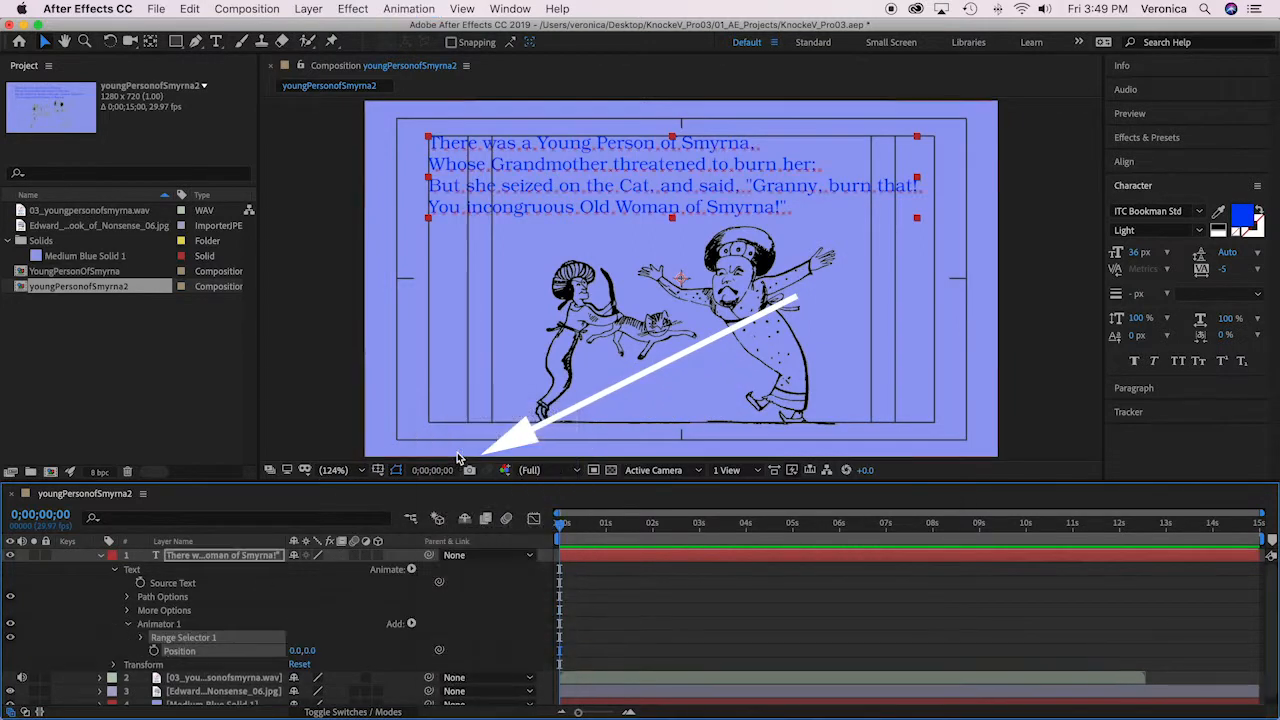
Set the animator's Range Selector 1 to be based on Words, with Index as its units
scroll(352, 647, down, 1)
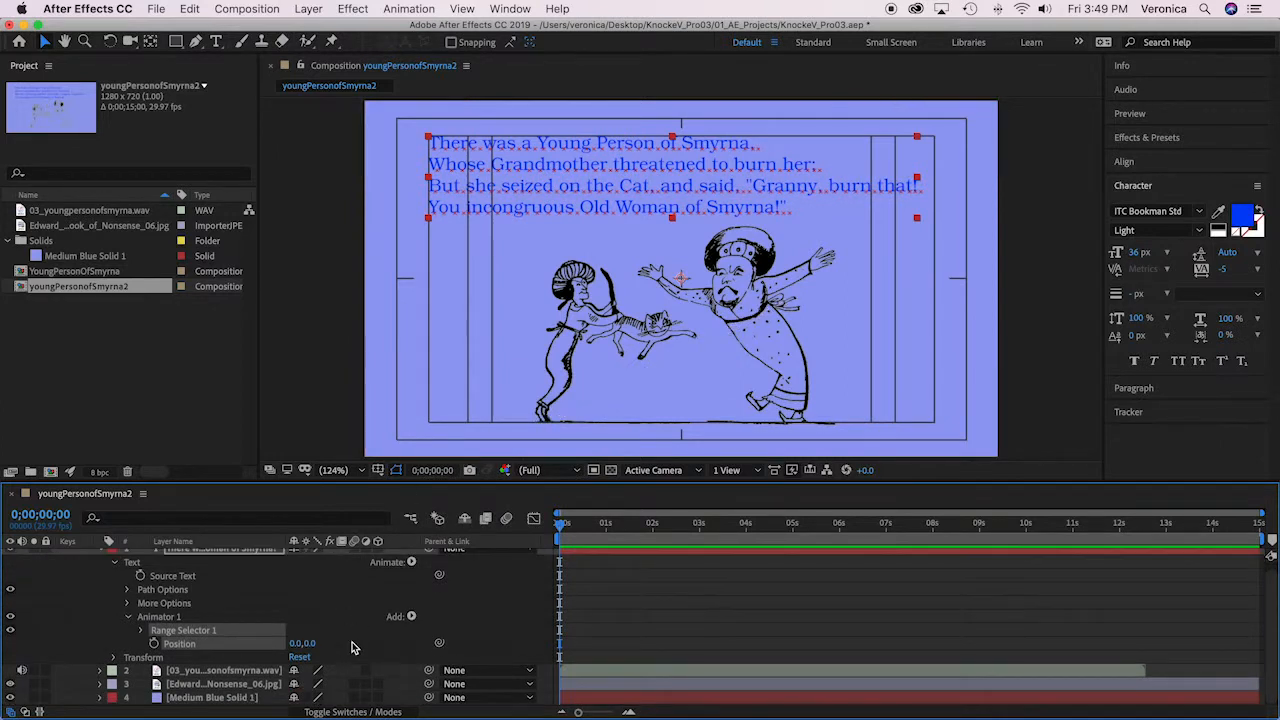
click(142, 632)
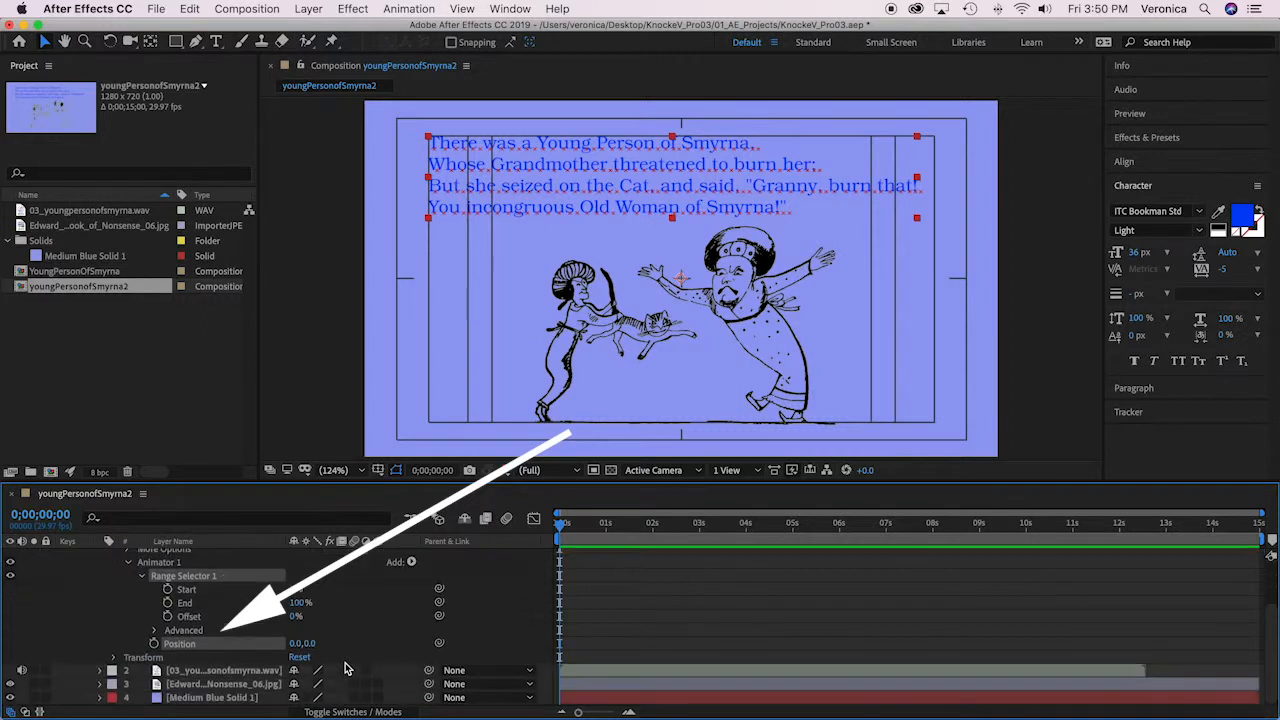
click(155, 632)
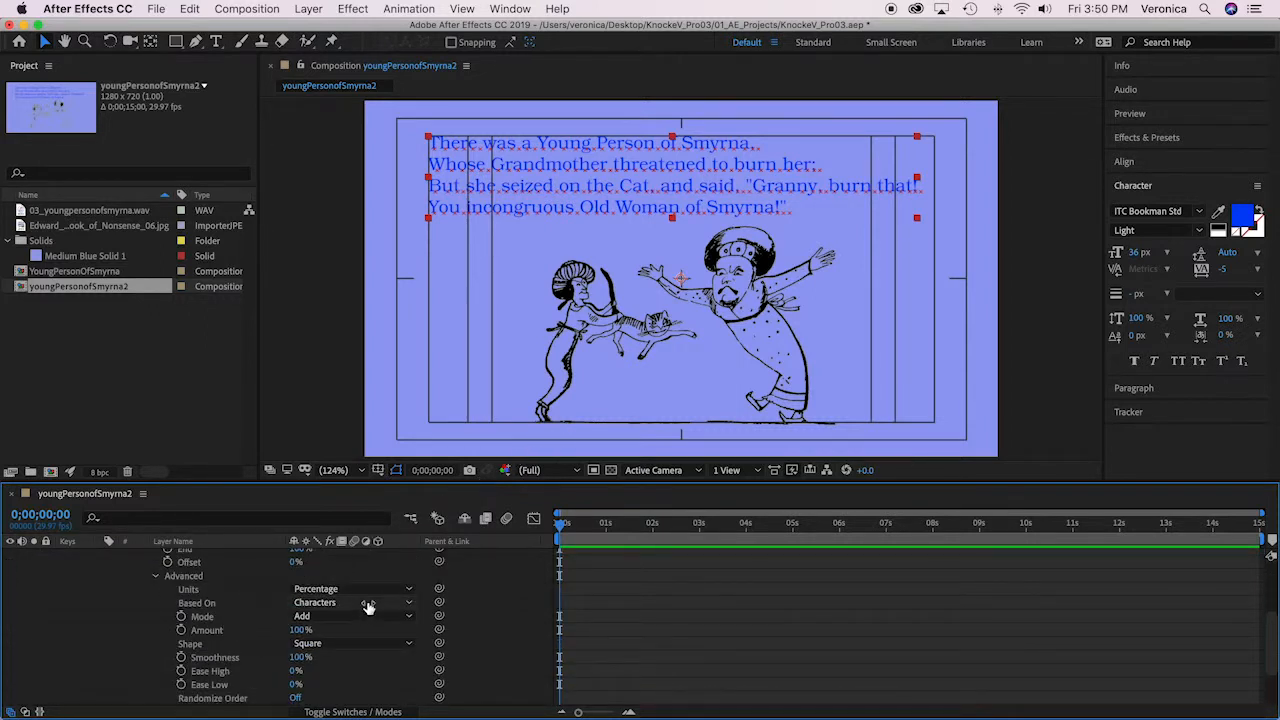
click(368, 604)
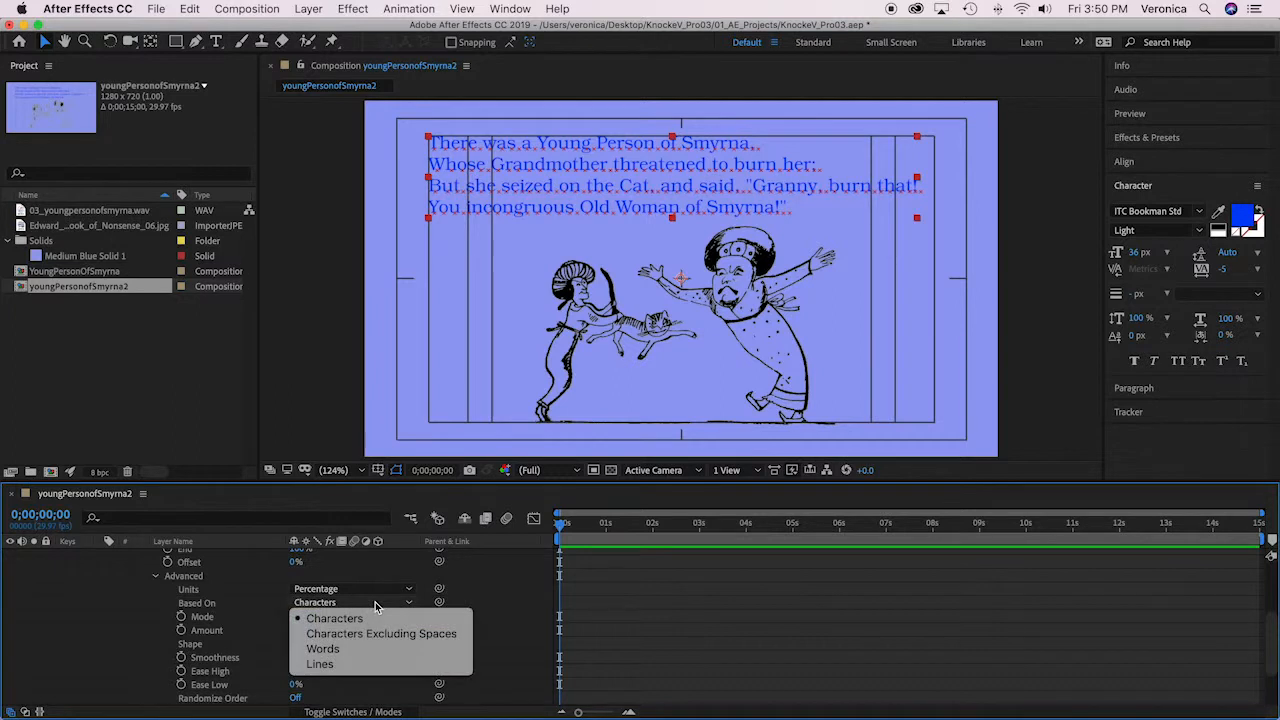
click(336, 651)
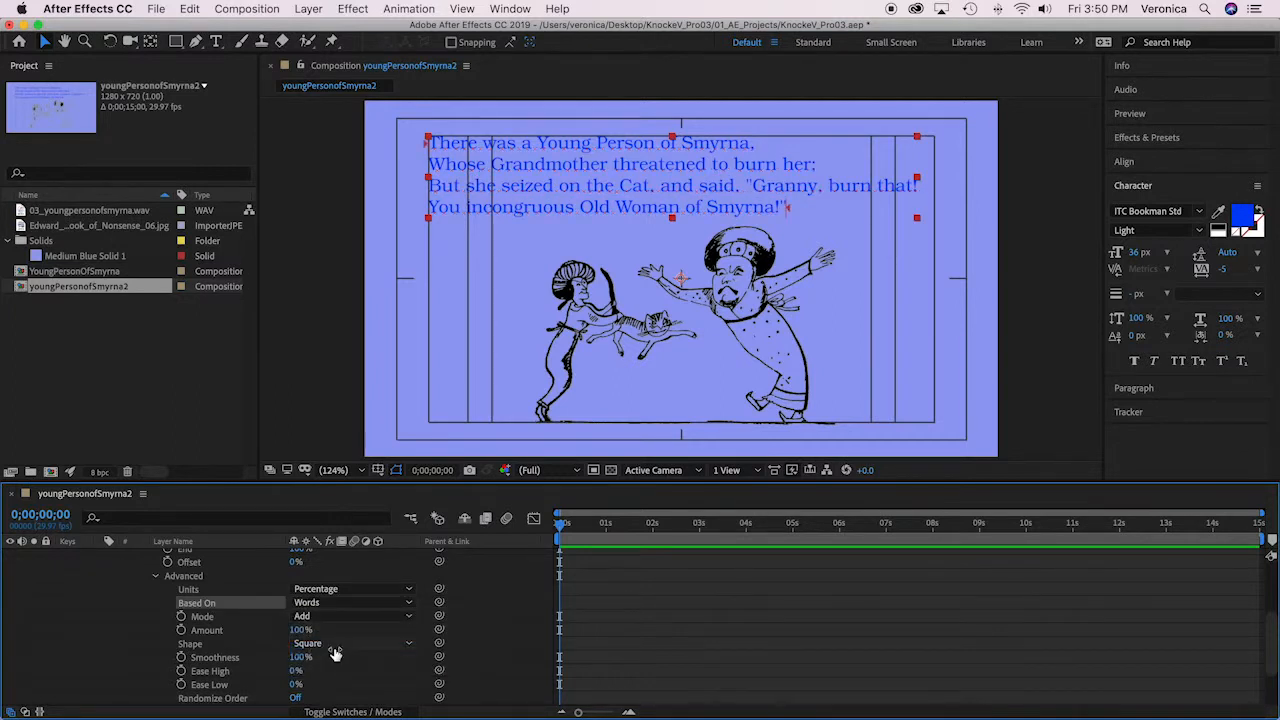
click(400, 590)
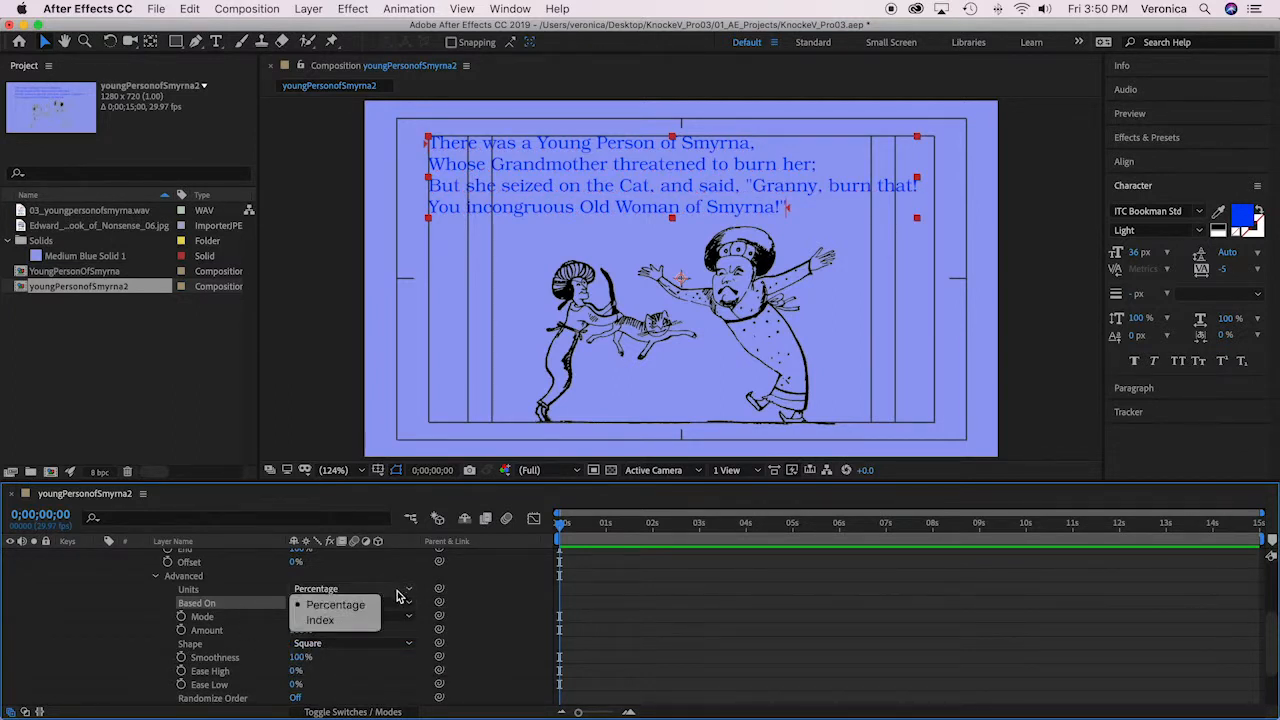
click(320, 620)
scroll(505, 598, down, 1)
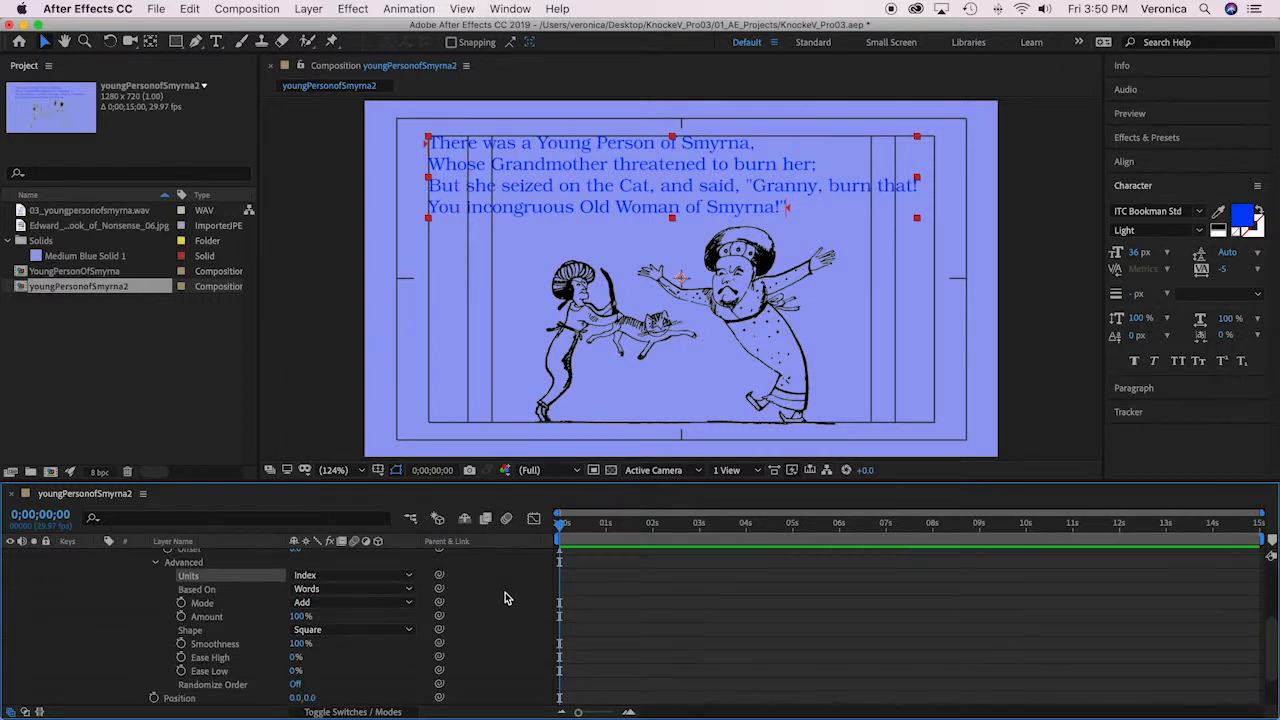
scroll(505, 598, up, 5)
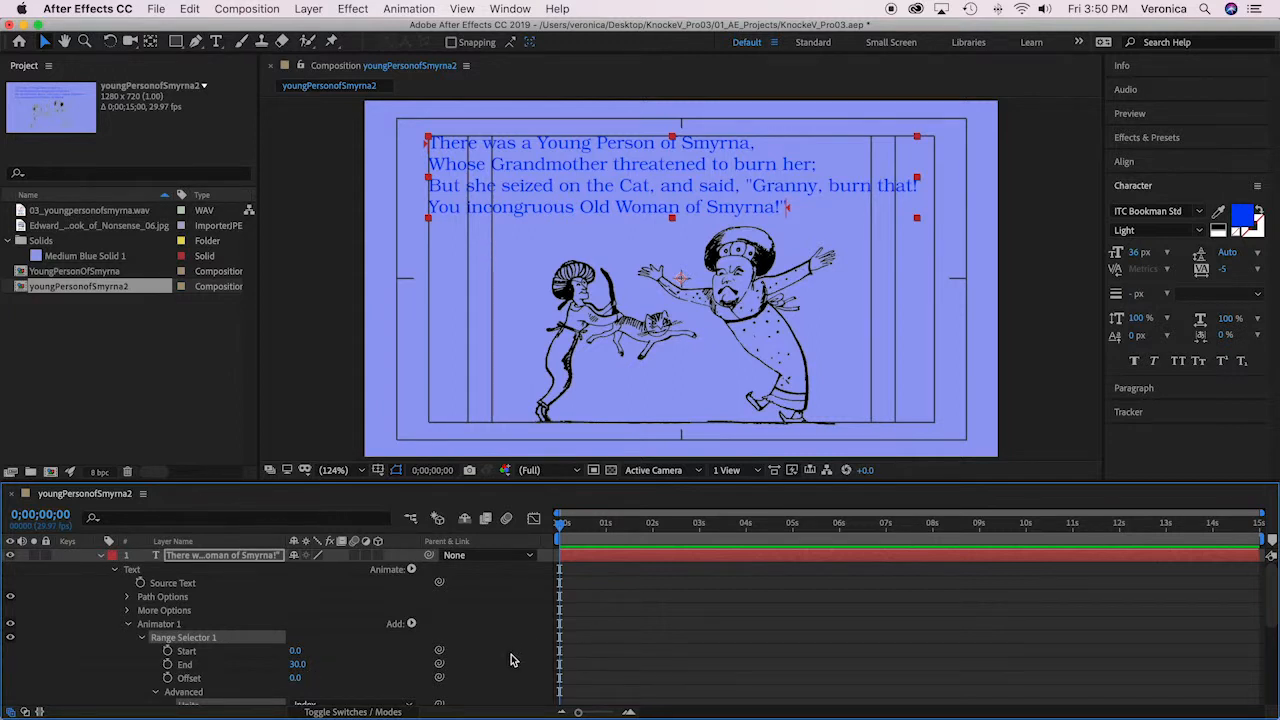
scroll(510, 660, down, 5)
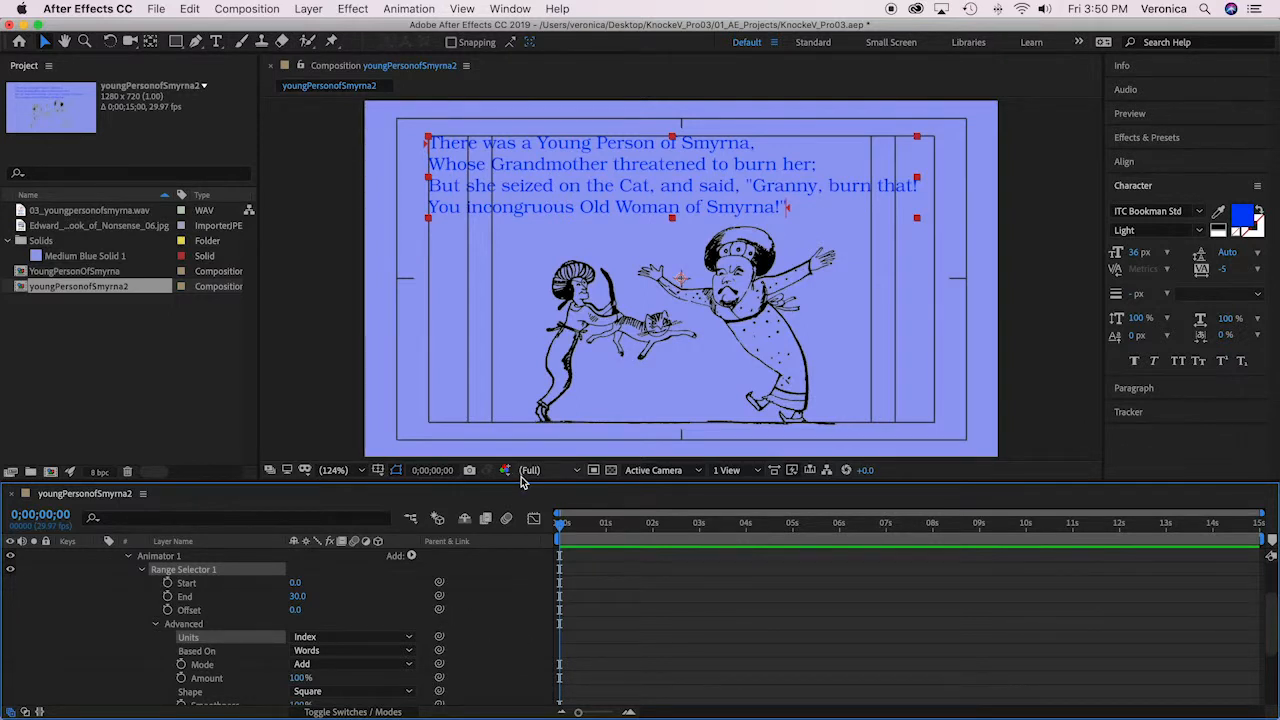
Move the narration audio layer above the text layer and reveal its audio waveform
drag(520, 483, 517, 358)
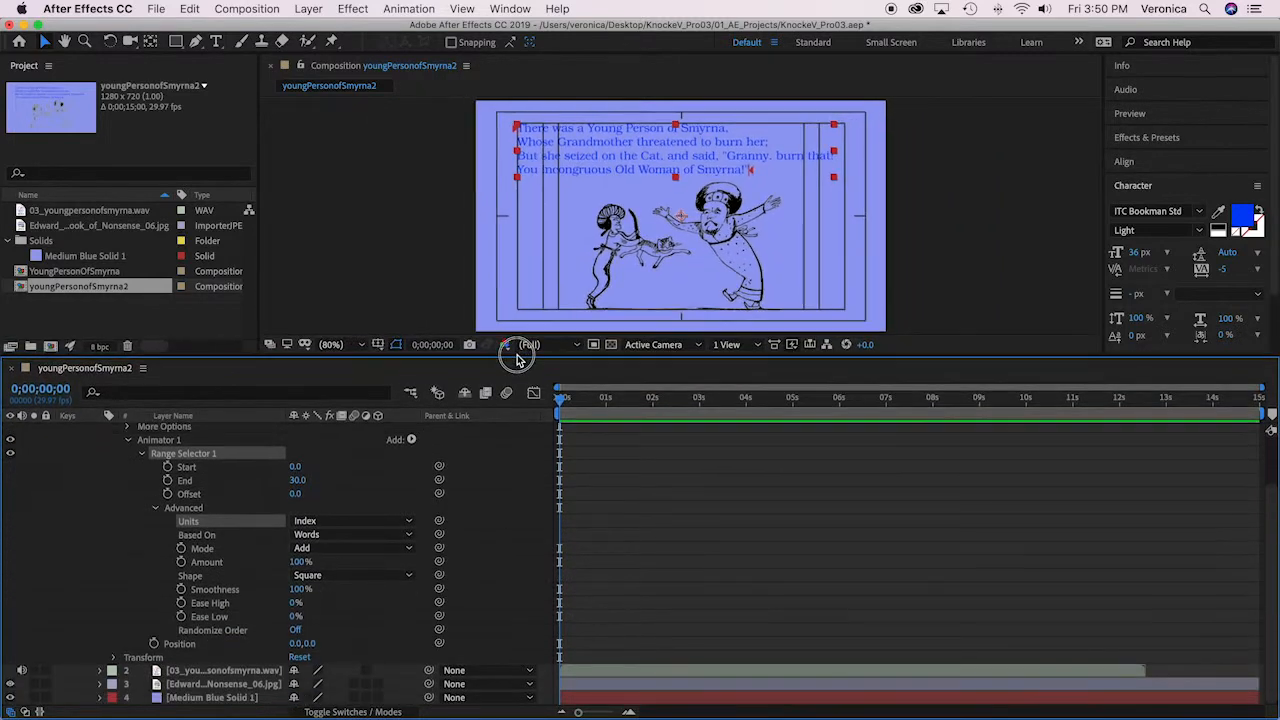
click(258, 671)
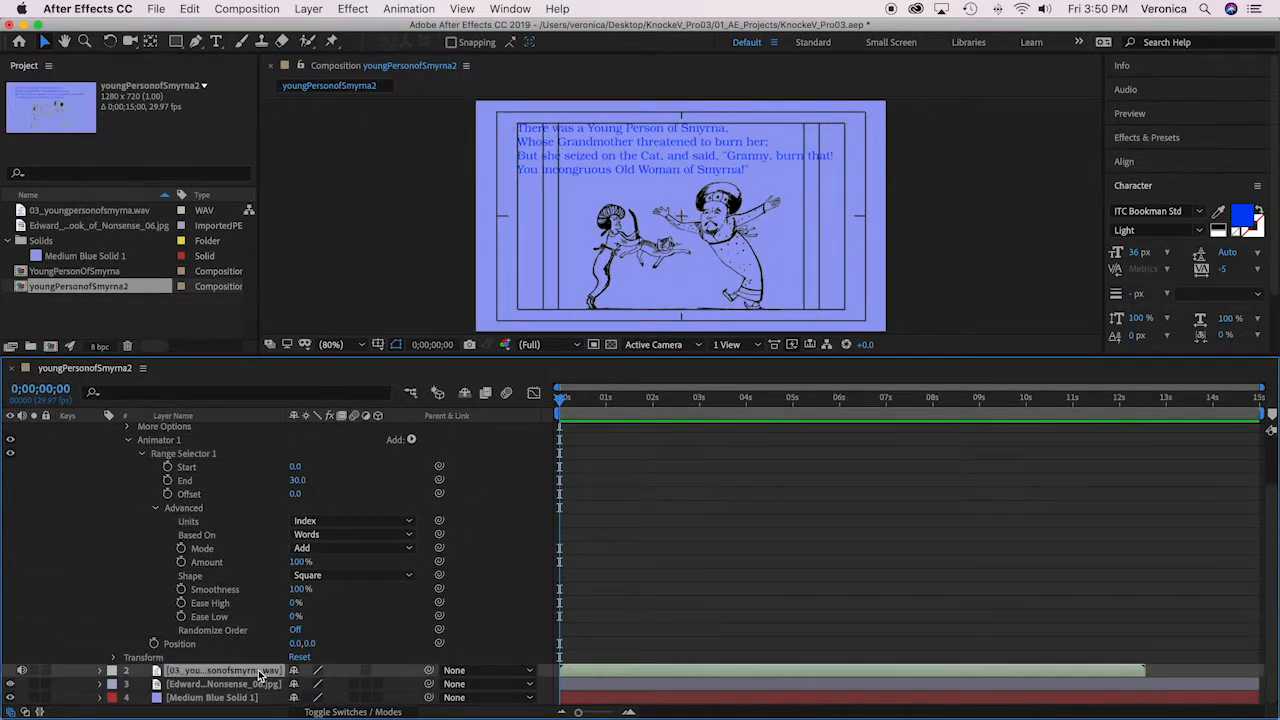
drag(258, 675, 250, 429)
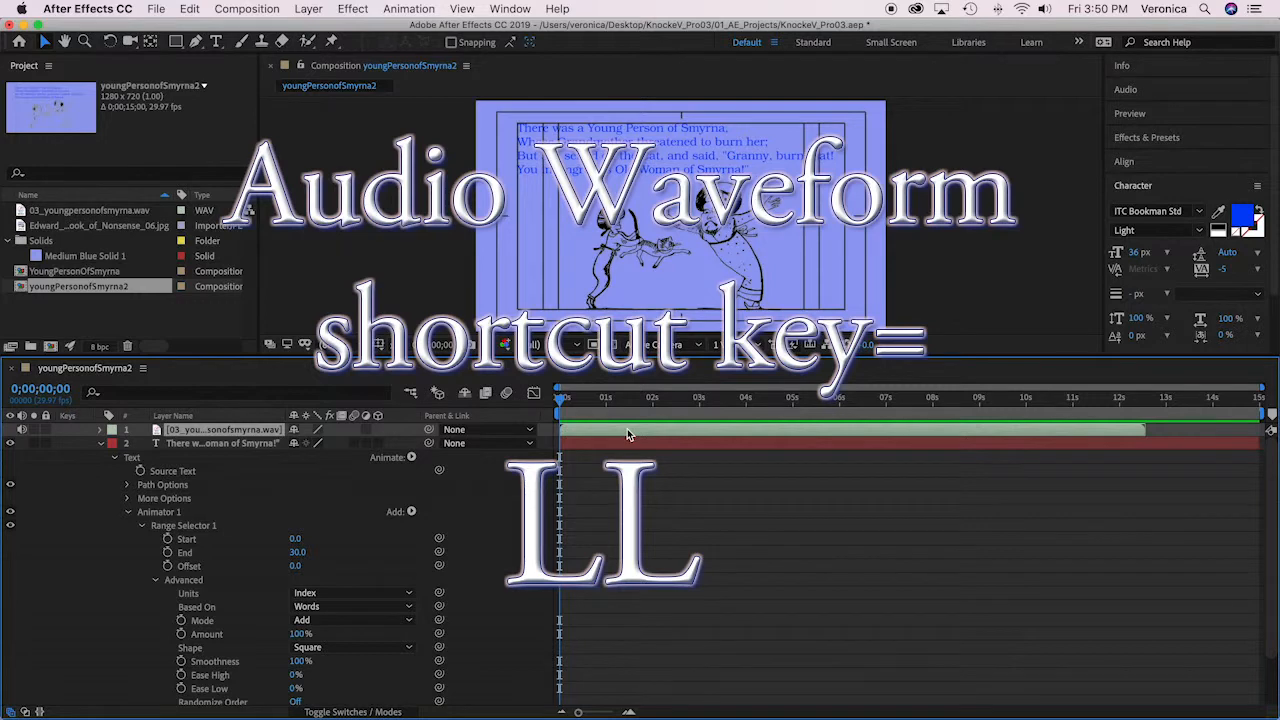
key(l)
key(l)
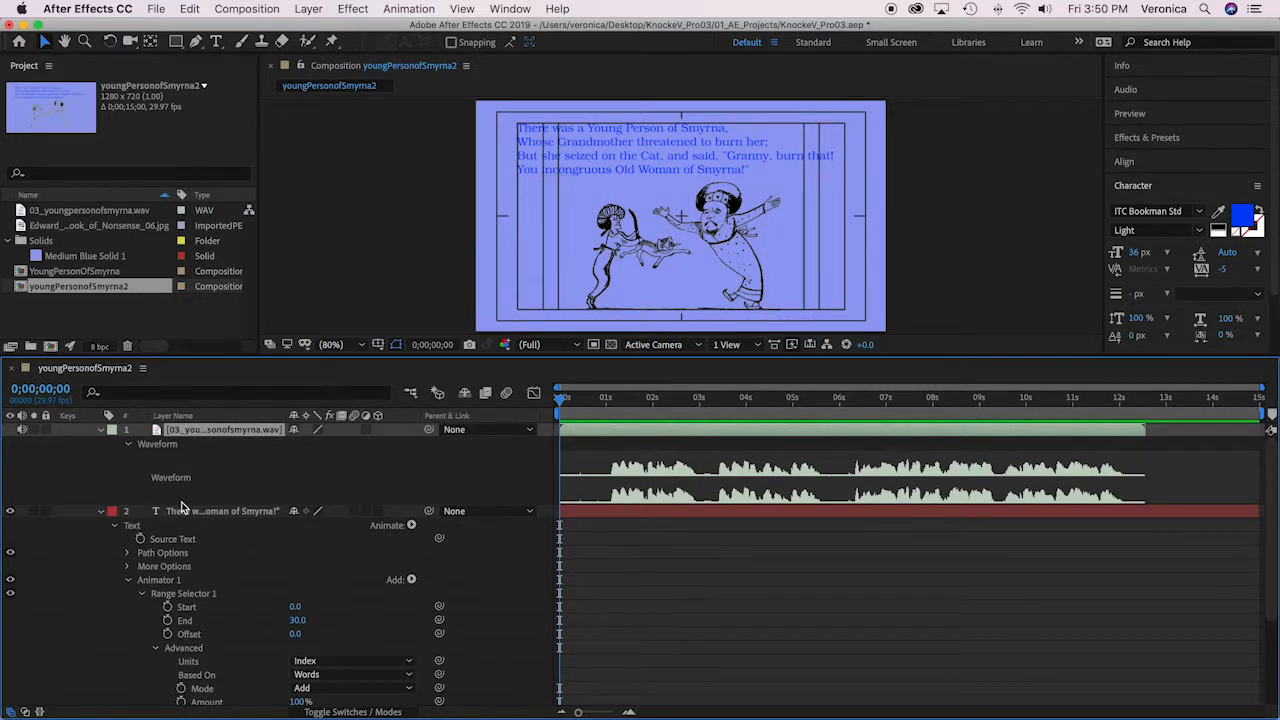
Set the first keyframe for Range Selector 1's Start at 0;00;01;03, where the narration begins in the waveform
click(597, 400)
drag(600, 402, 611, 400)
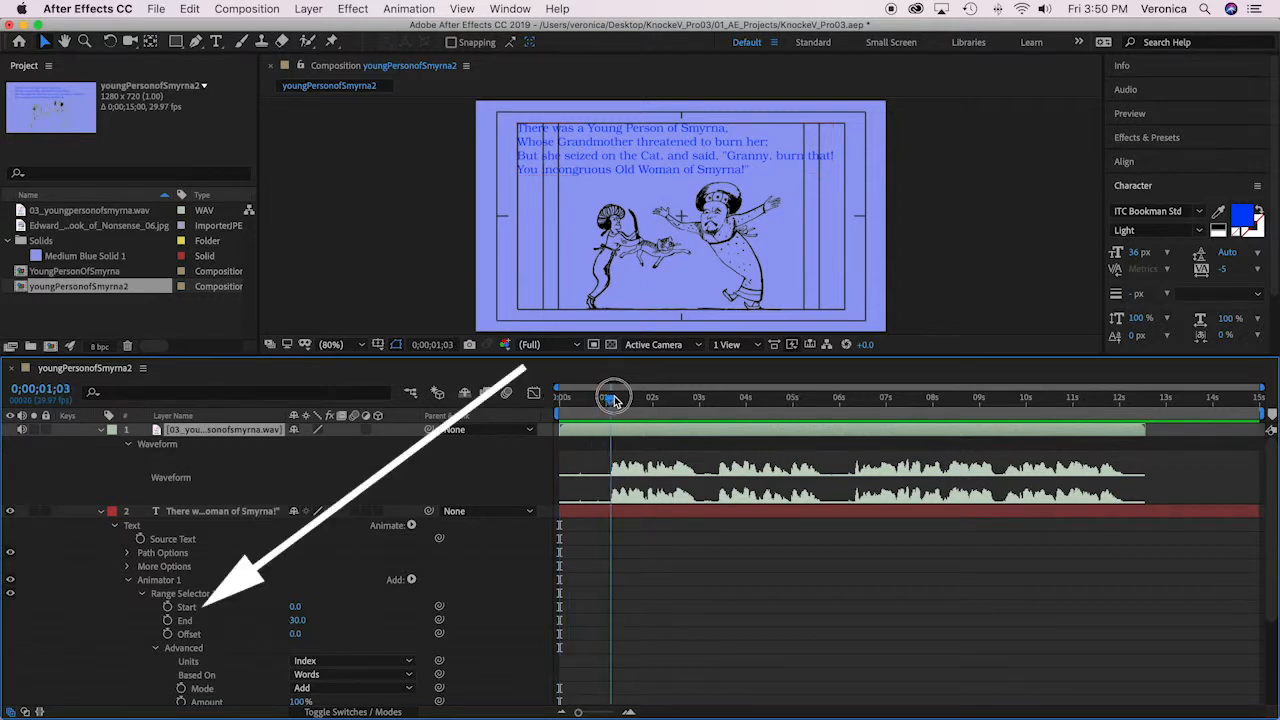
click(168, 607)
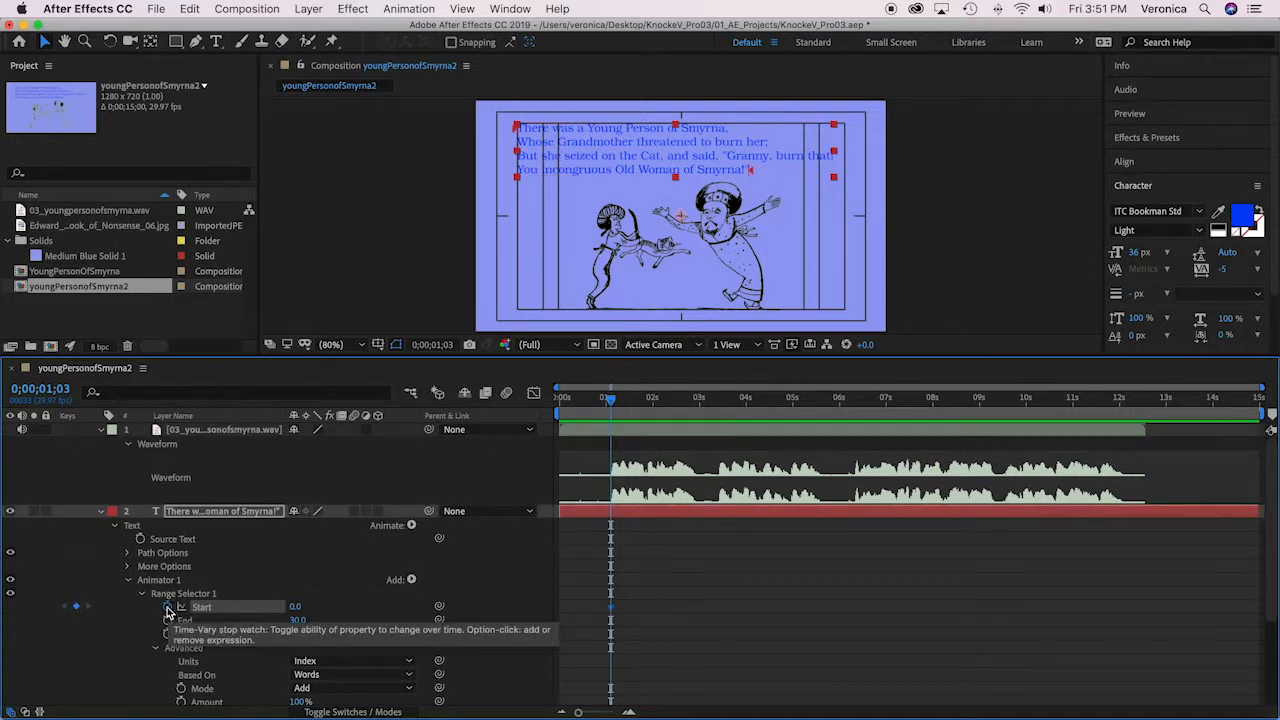
Keyframe the range selector's Start at 30 at 0;00;12;02, where the narration ends, and return to the composition's beginning
drag(613, 405, 1126, 440)
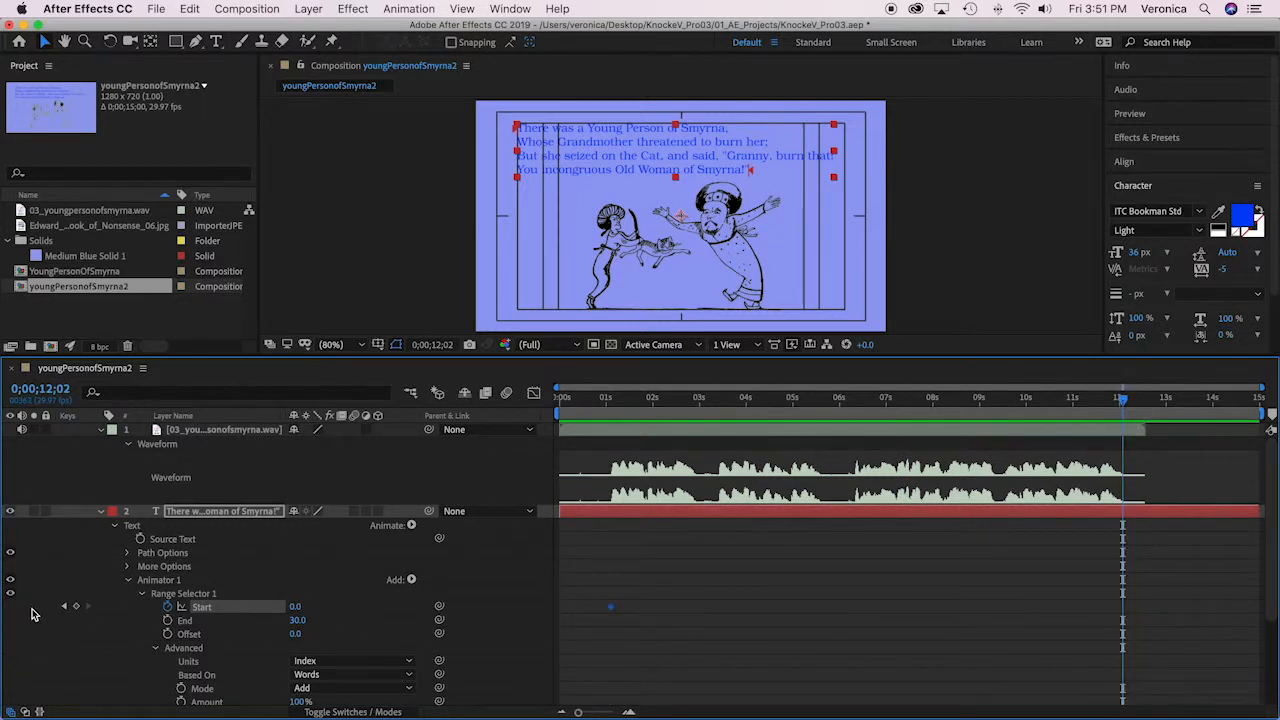
mouse_move(296, 609)
mouse_down()
mouse_move(403, 604)
mouse_move(320, 609)
mouse_up()
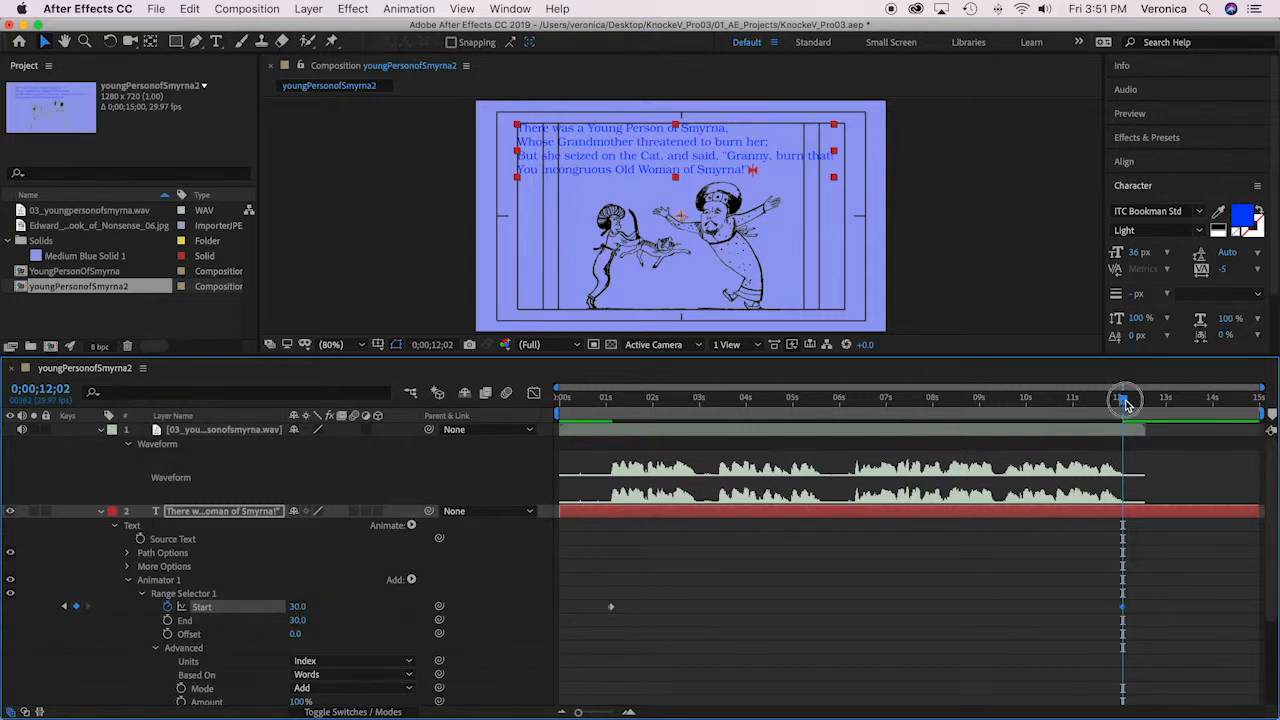
key(Home)
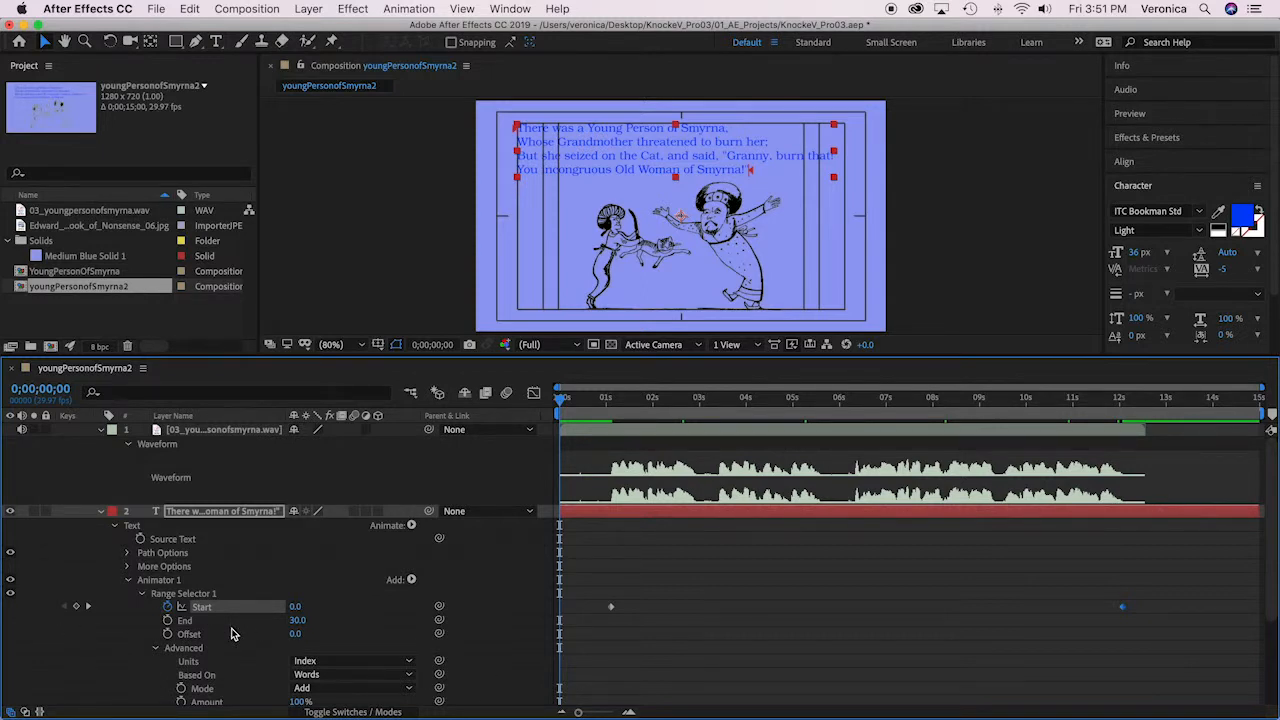
Set the animator's Position to -1128, -247 so the text sits outside the frame, and save the project
scroll(231, 634, down, 5)
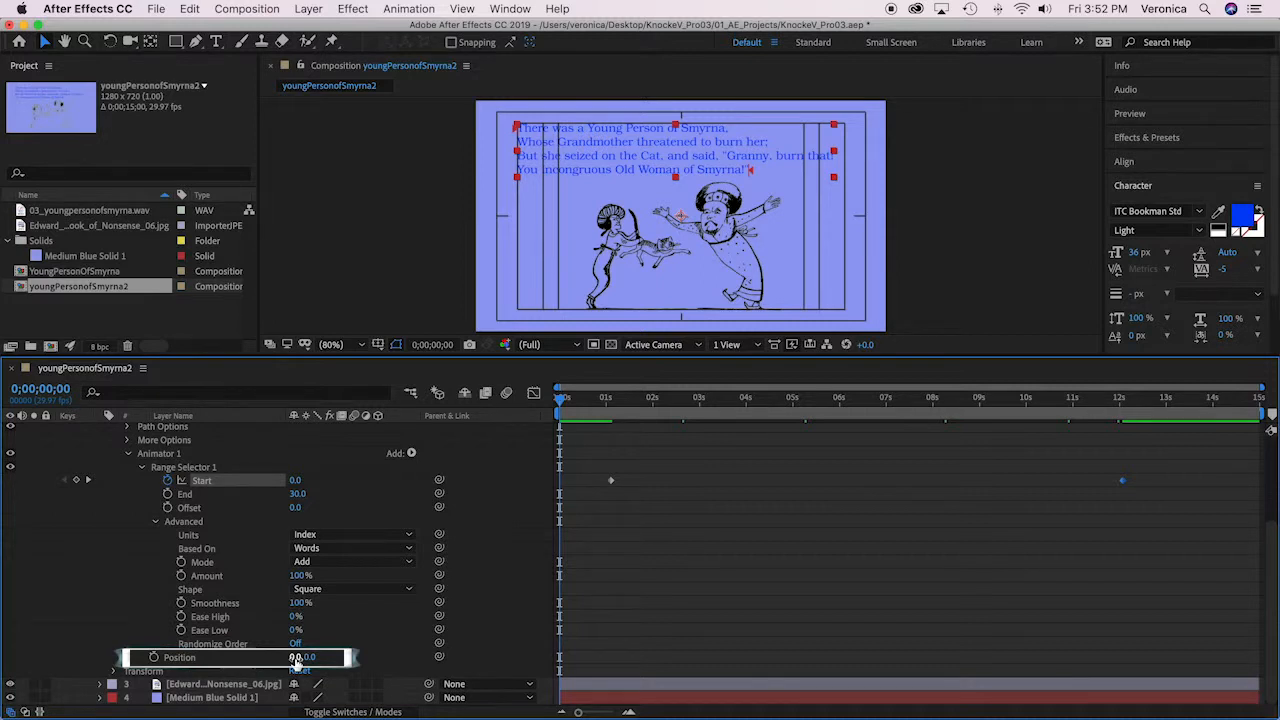
drag(296, 663, 77, 651)
drag(308, 660, 206, 653)
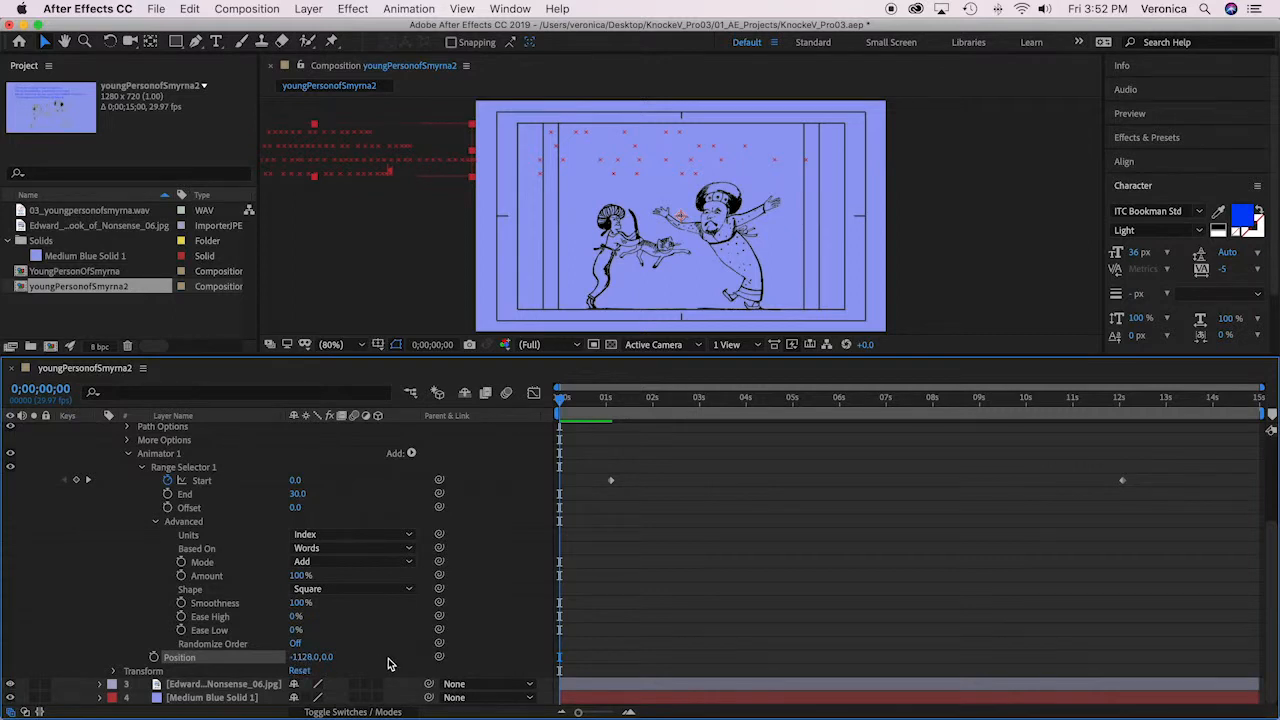
click(327, 657)
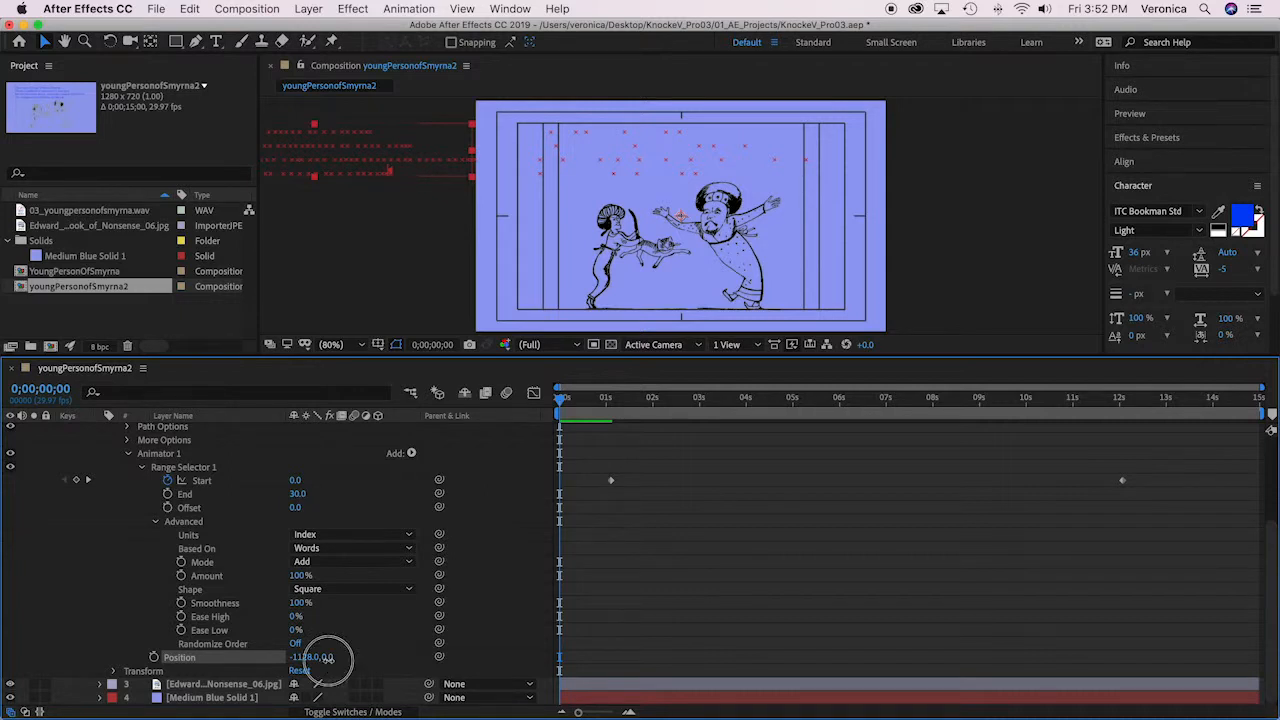
drag(327, 657, 216, 652)
drag(342, 658, 290, 655)
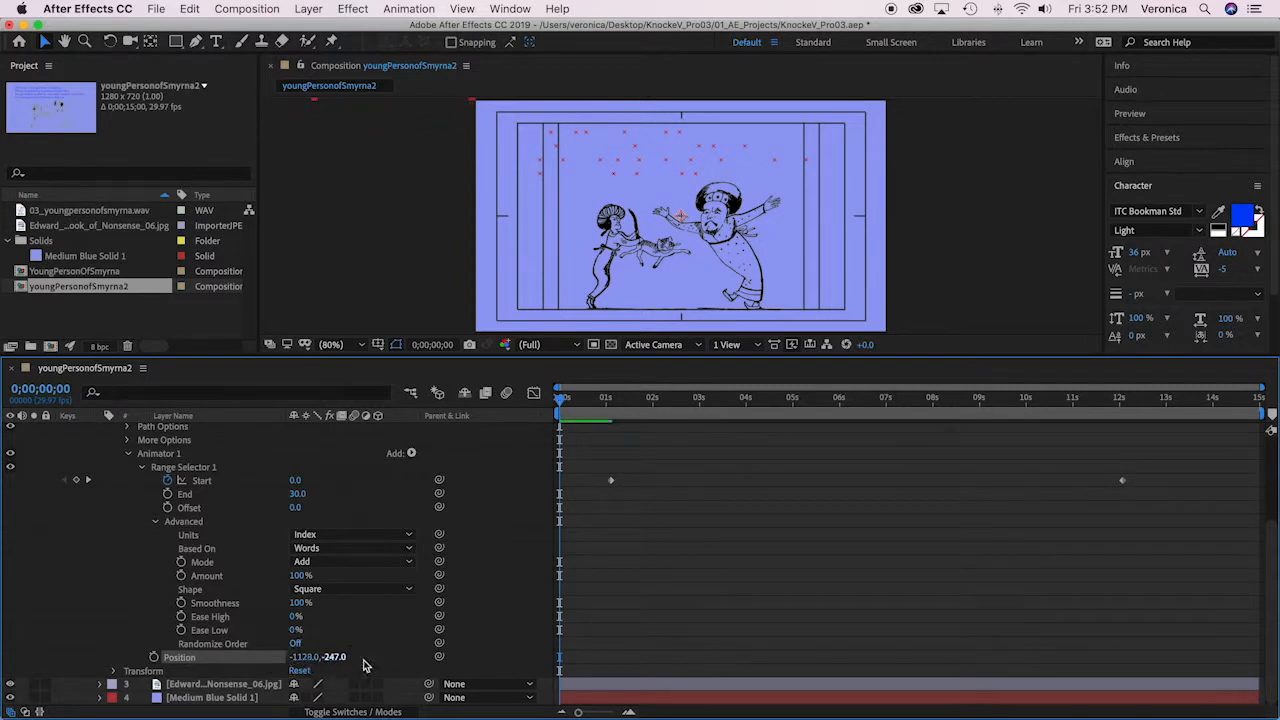
key(super+s)
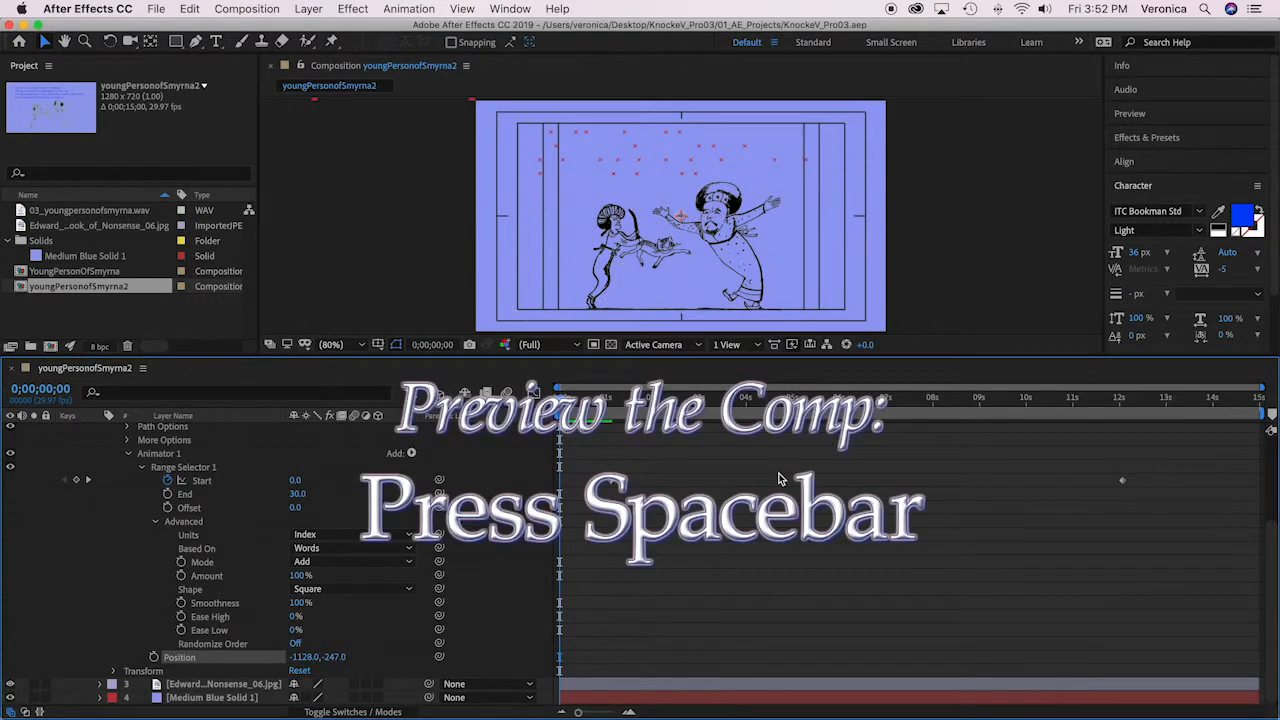
Show only the text layer's keyframed properties, enlarge the composition view and preview the animation
drag(775, 357, 775, 371)
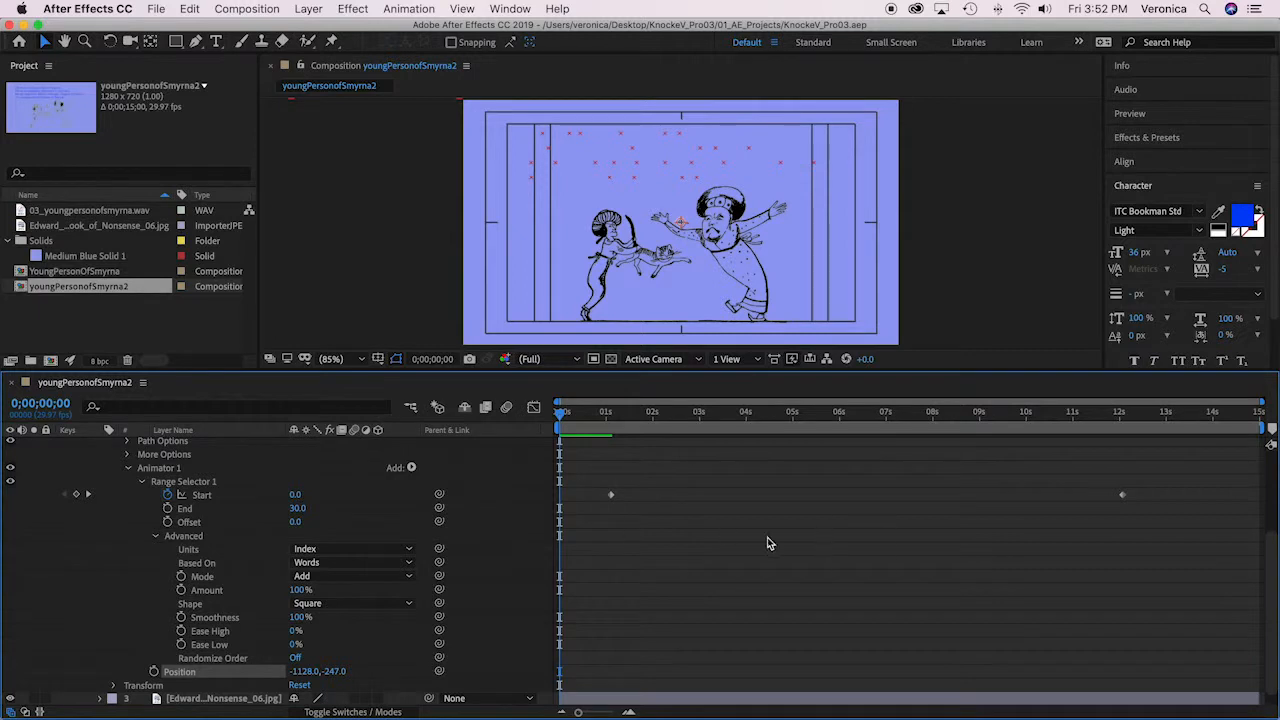
scroll(62, 588, up, 3)
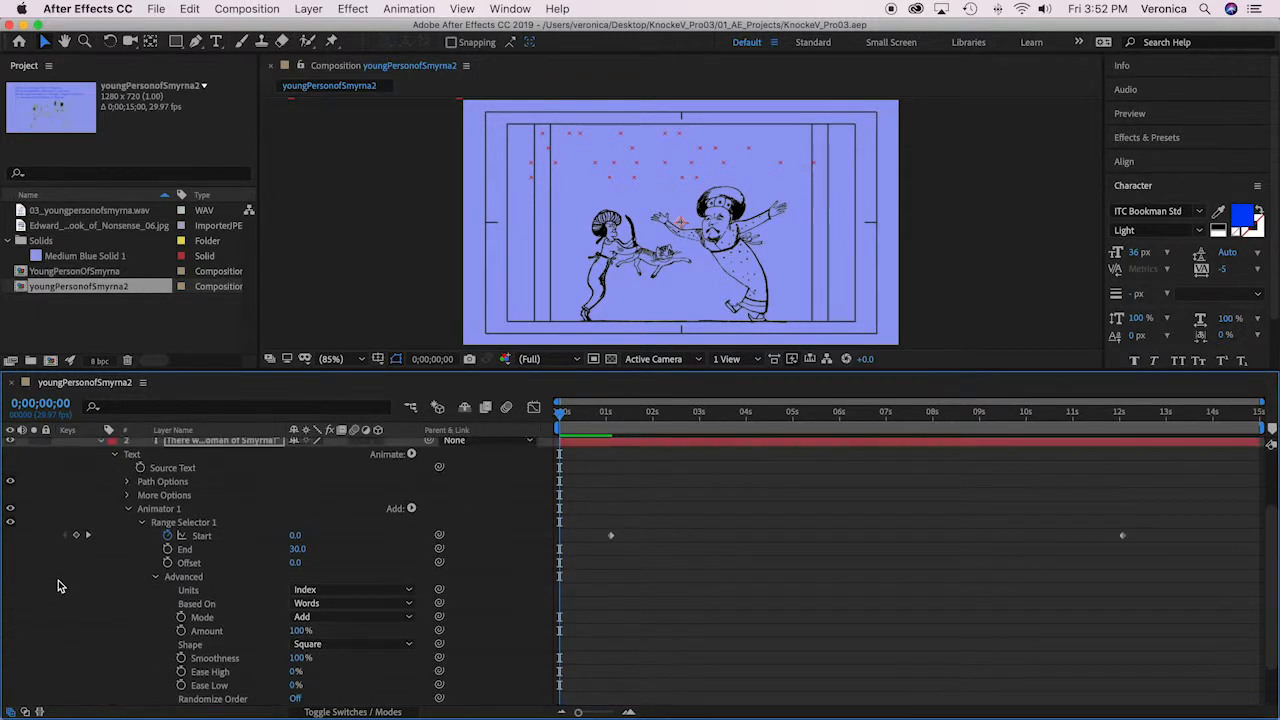
click(240, 481)
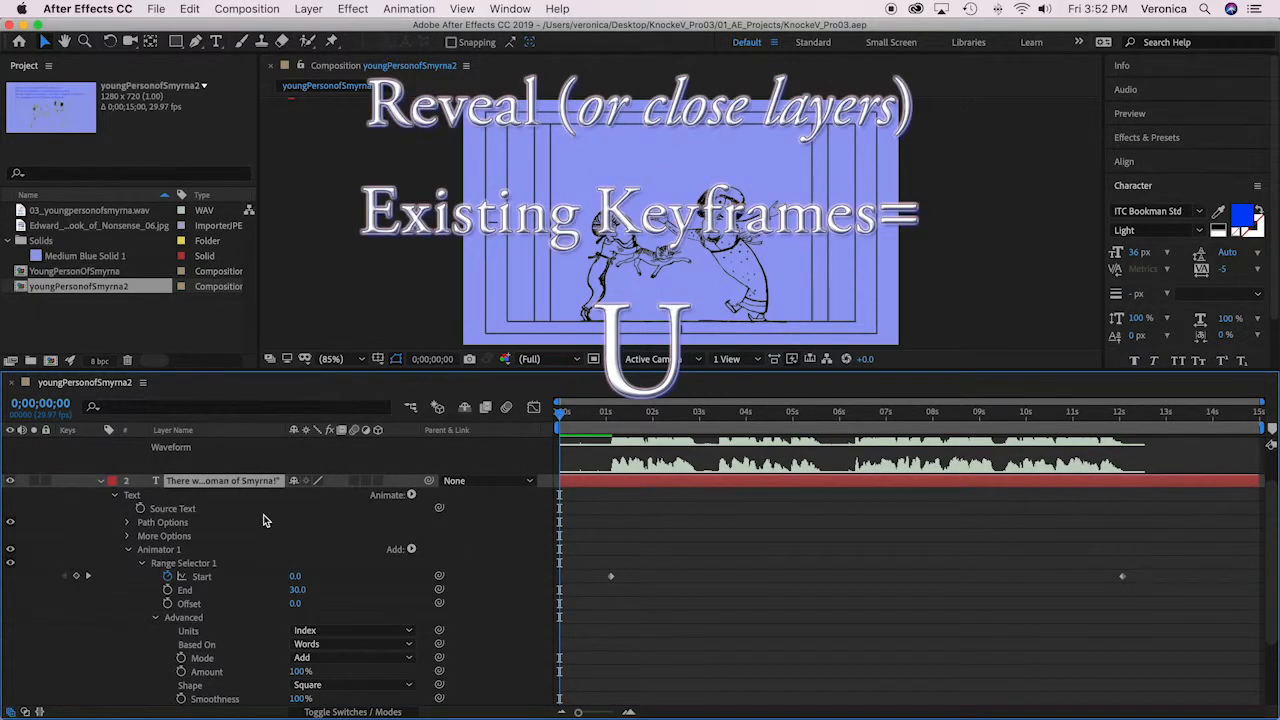
key(u)
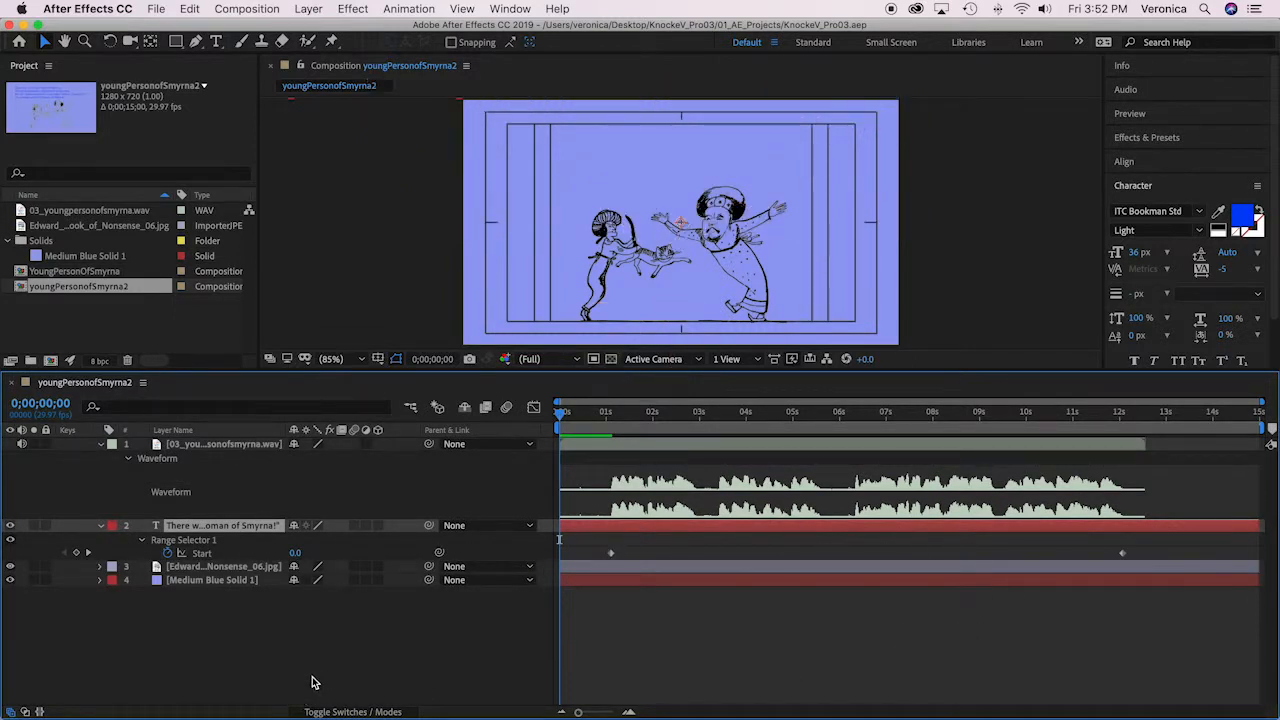
drag(500, 372, 500, 500)
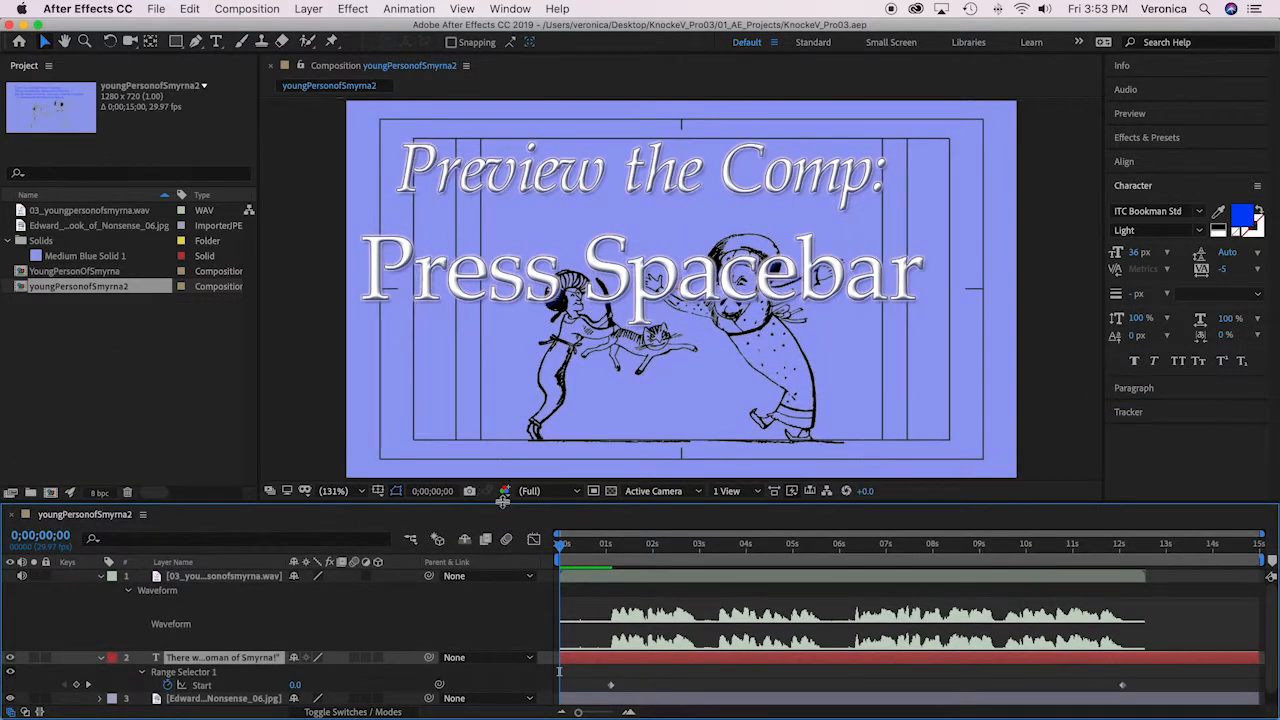
key(space)
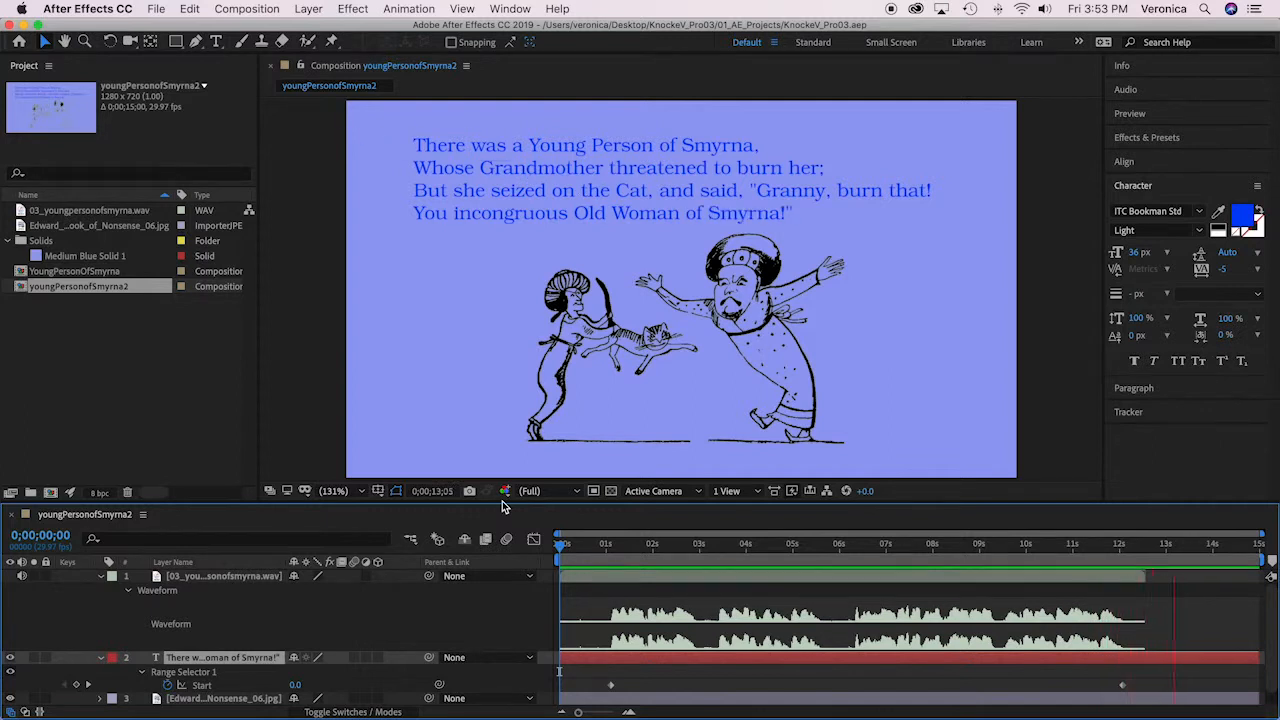
Stop the preview, enlarge the timeline area and return the current time to just after the narration begins
key(space)
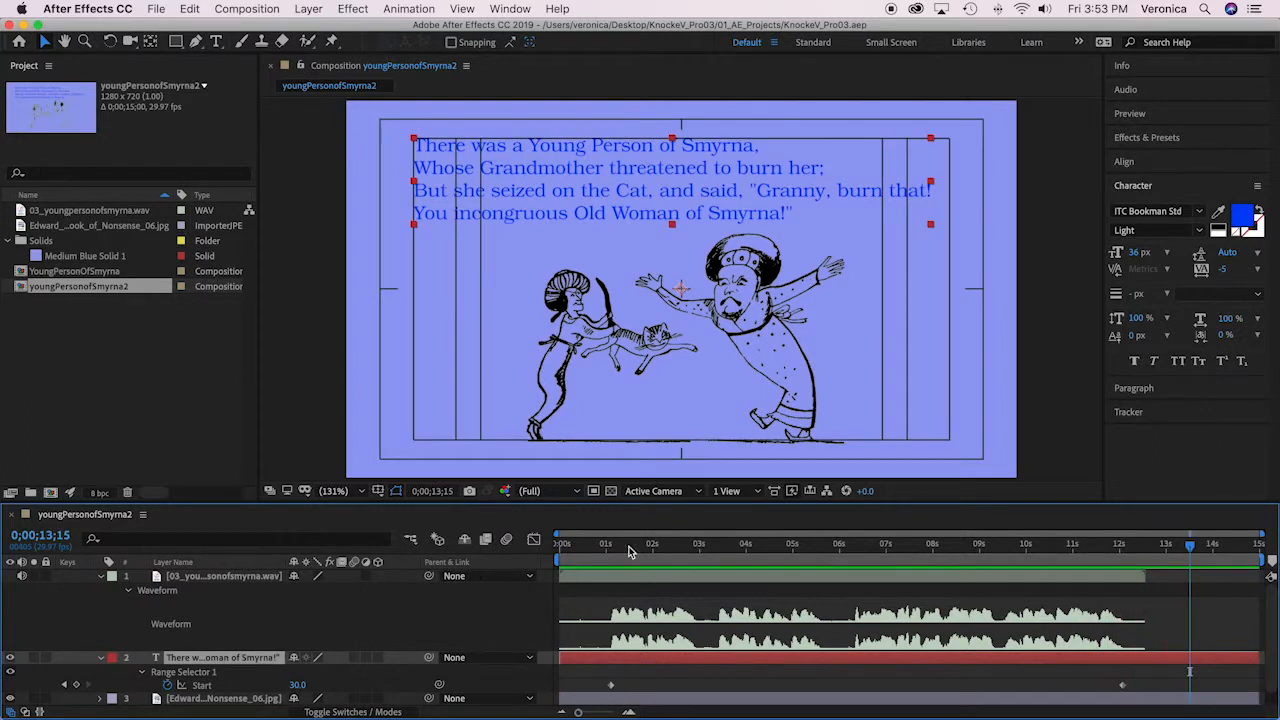
drag(748, 506, 730, 430)
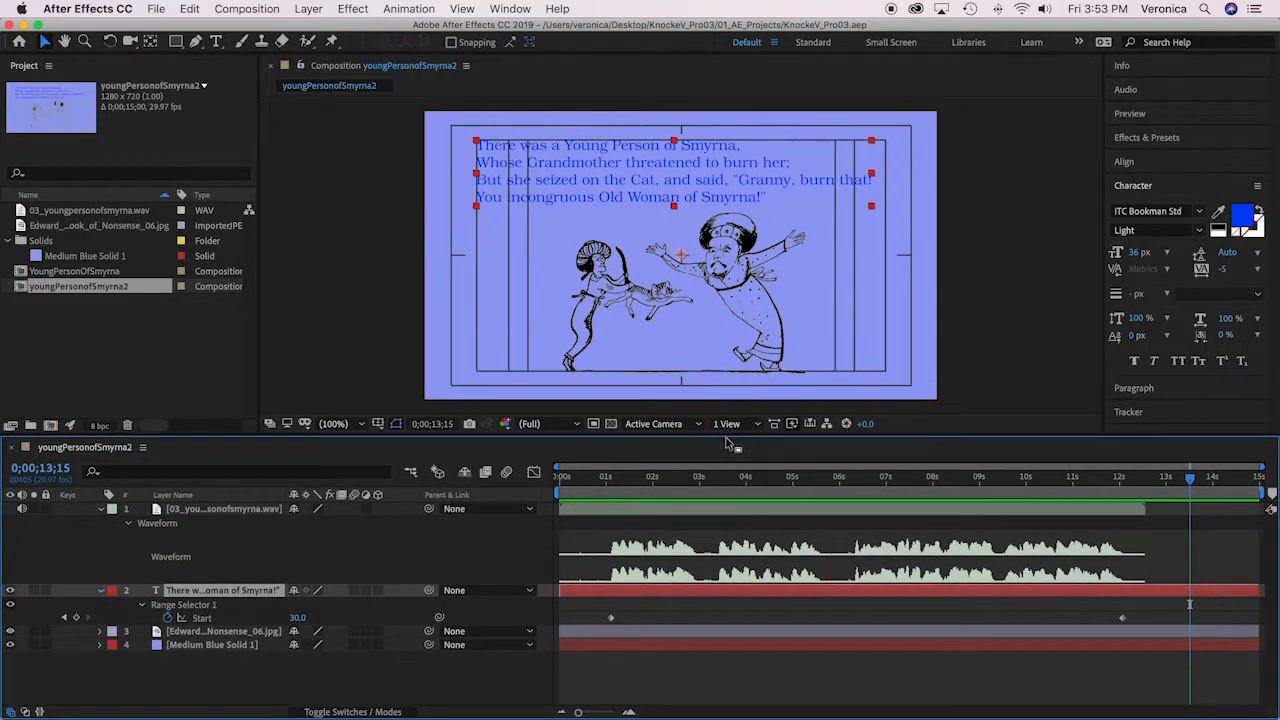
click(1190, 481)
drag(1190, 481, 622, 487)
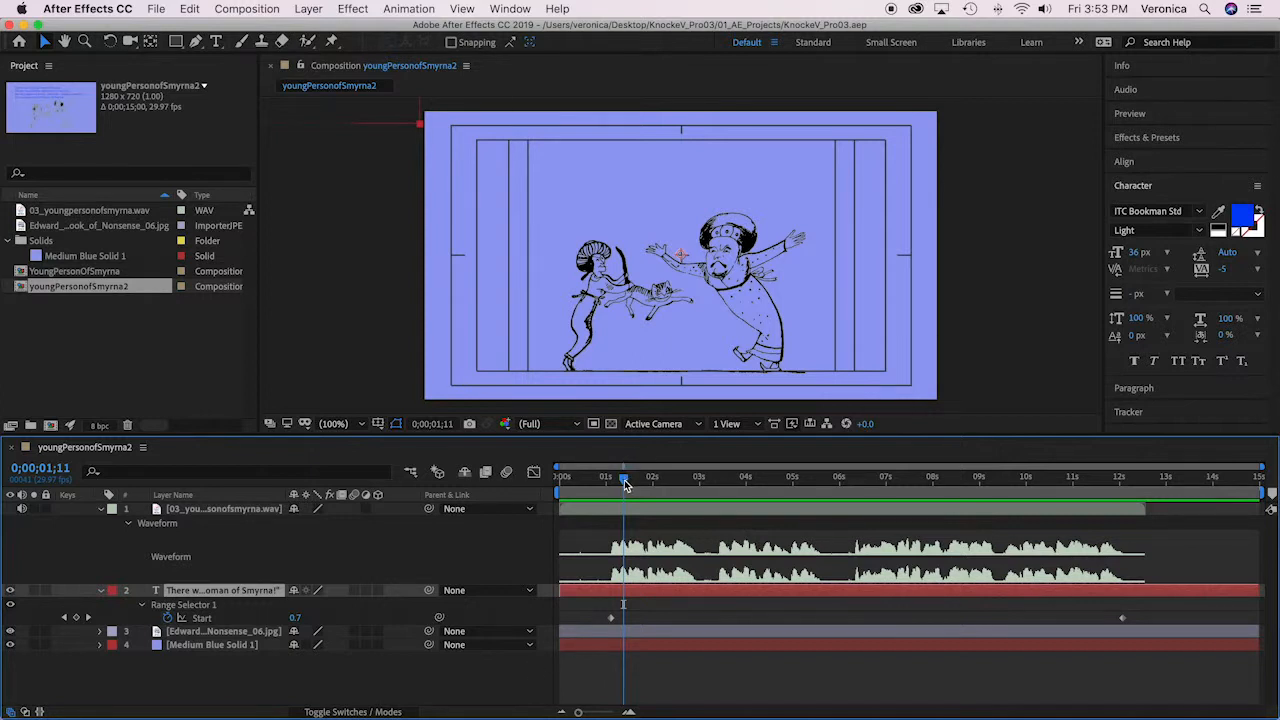
Add a Range Selector Start keyframe at 0;00;01;17 with value 1 for the word "There"
mouse_move(624, 480)
mouse_down()
mouse_move(607, 482)
mouse_move(657, 481)
mouse_move(632, 481)
mouse_up()
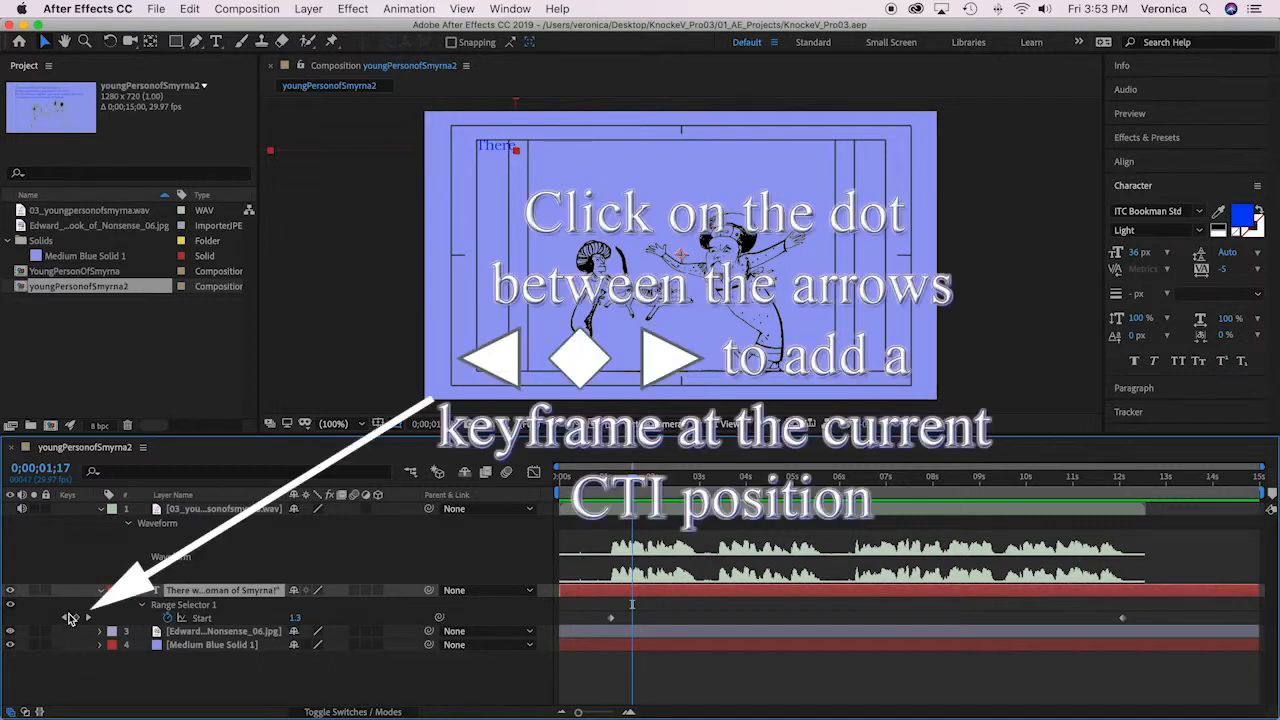
click(77, 618)
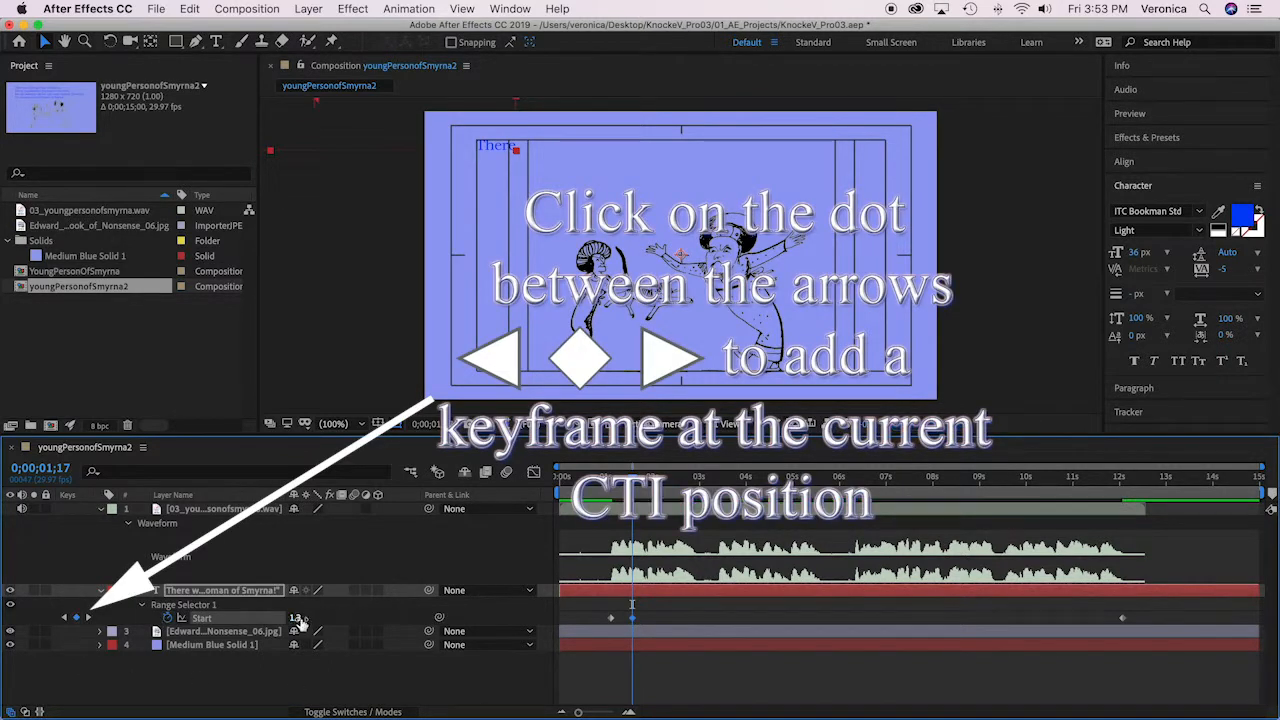
click(318, 619)
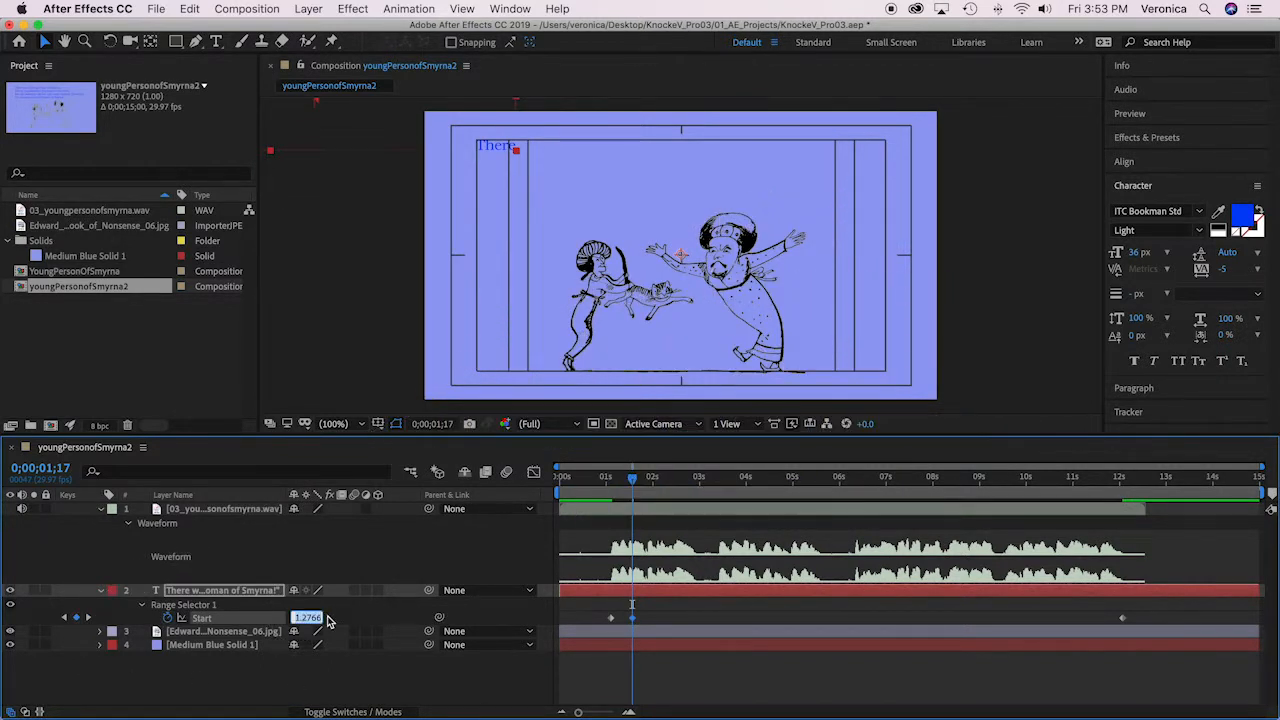
text(1)
key(Return)
Add a Start keyframe with value 2 at 0;00;01;27 for the word "was"
drag(634, 484, 650, 482)
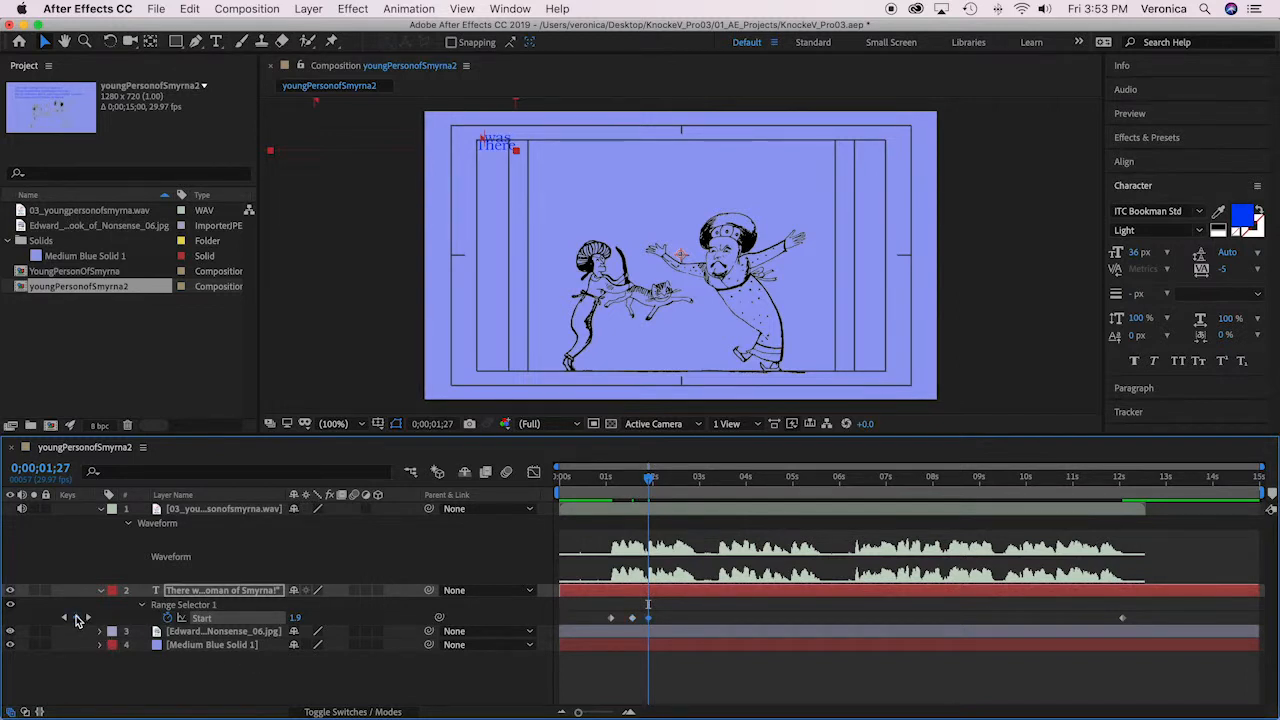
click(300, 618)
text(2)
key(Return)
Add a Start keyframe with value 3 at 0;00;02;14 for the word "a"
drag(649, 484, 675, 480)
click(77, 618)
click(298, 617)
text(3)
key(Return)
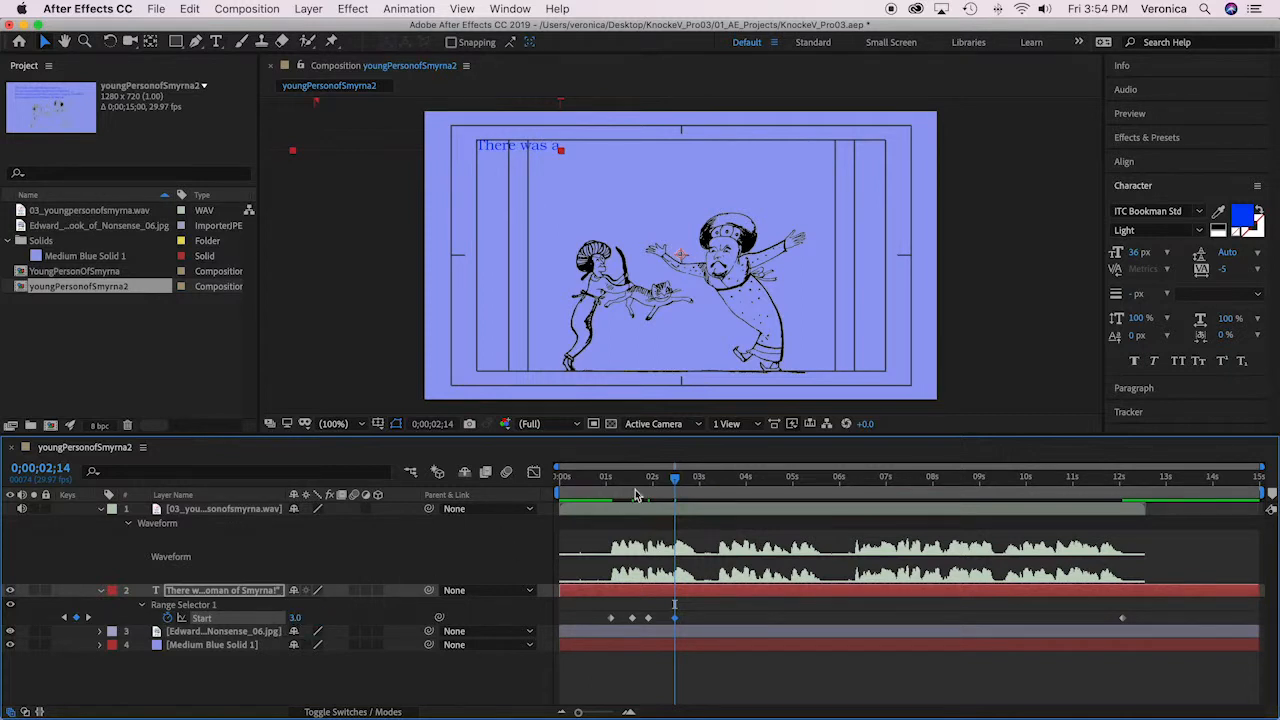
Add a Start keyframe for "Young" at 0;00;02;27 and one with value 5 for "Person" shortly after 3 seconds
drag(676, 483, 695, 483)
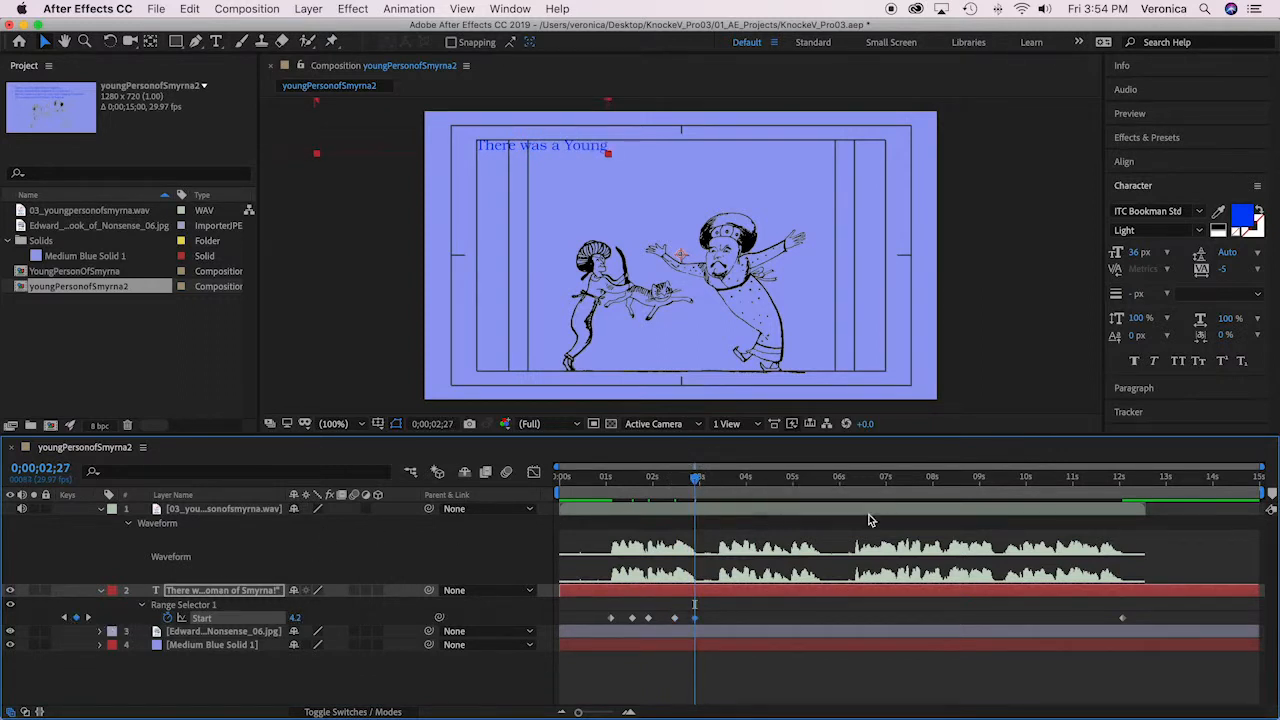
drag(697, 478, 713, 479)
click(76, 617)
click(298, 619)
text(5)
Add a Start keyframe with value 6 at 0;00;03;23 for the word "of"
drag(712, 478, 736, 478)
click(76, 617)
click(300, 618)
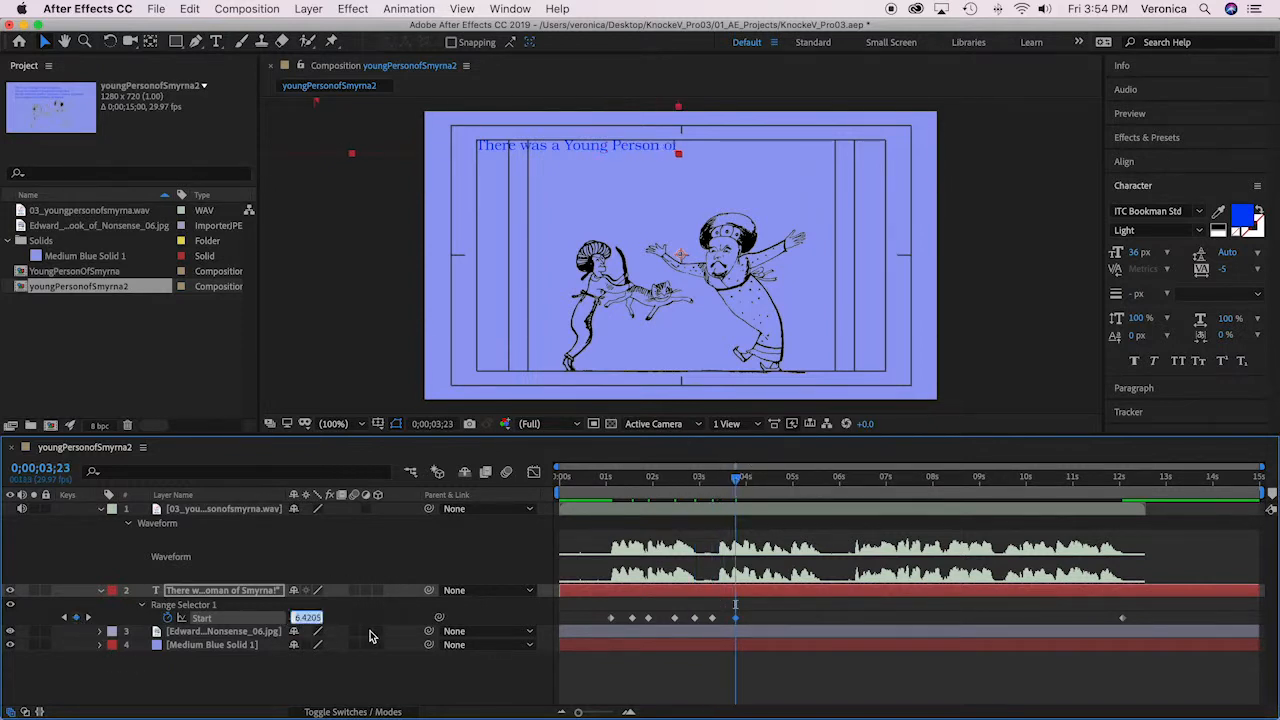
text(6)
Keyframe Start at 7 for "Smyrna,", 8 for "Whose" and 9 for "Grandmother" between about 4 and 5 seconds
drag(736, 478, 754, 478)
click(76, 617)
drag(754, 478, 791, 479)
text(8)
key(Return)
click(76, 617)
click(298, 619)
Add Start keyframes for "threatened" shortly after 5 seconds and for "to" at 0;00;05;21
drag(795, 483, 808, 481)
click(77, 617)
click(298, 619)
text(11.1)
key(Return)
drag(808, 479, 825, 479)
click(77, 617)
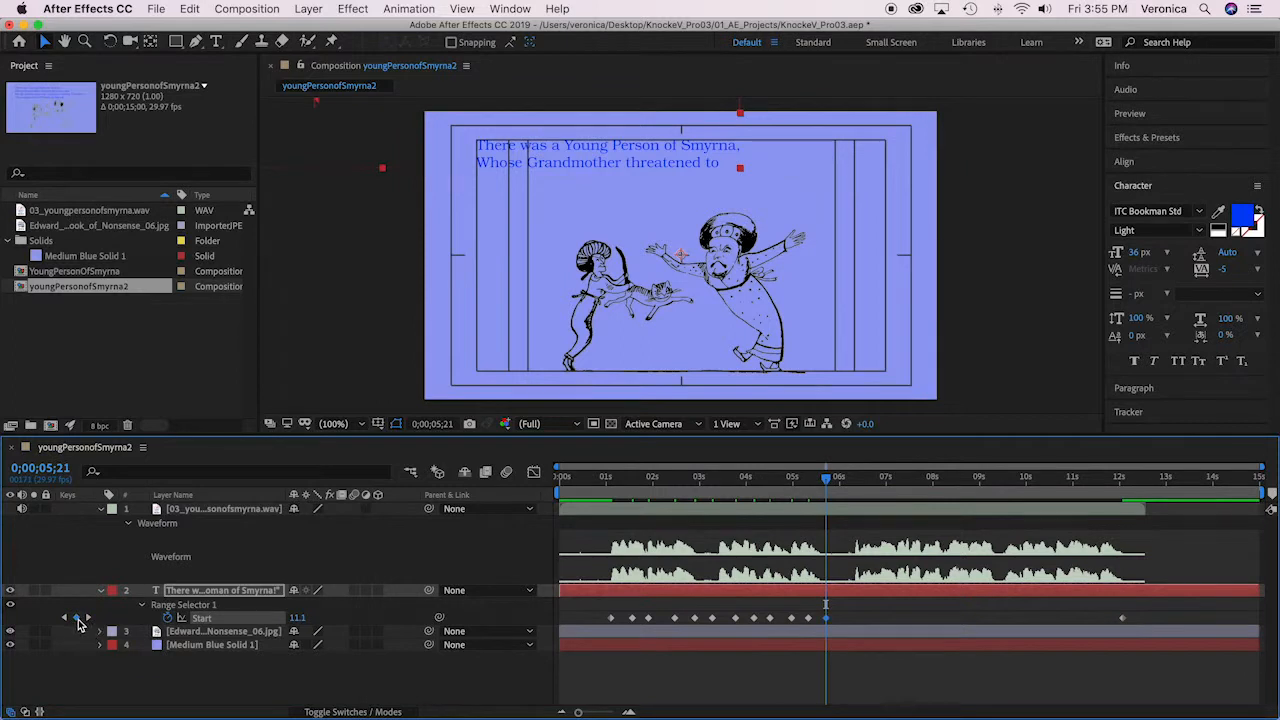
Keyframe Start at 12 for "burn" shortly after 6 seconds and at 13 for "her;" at 0;00;06;17
drag(826, 479, 866, 479)
click(77, 617)
click(298, 619)
click(77, 617)
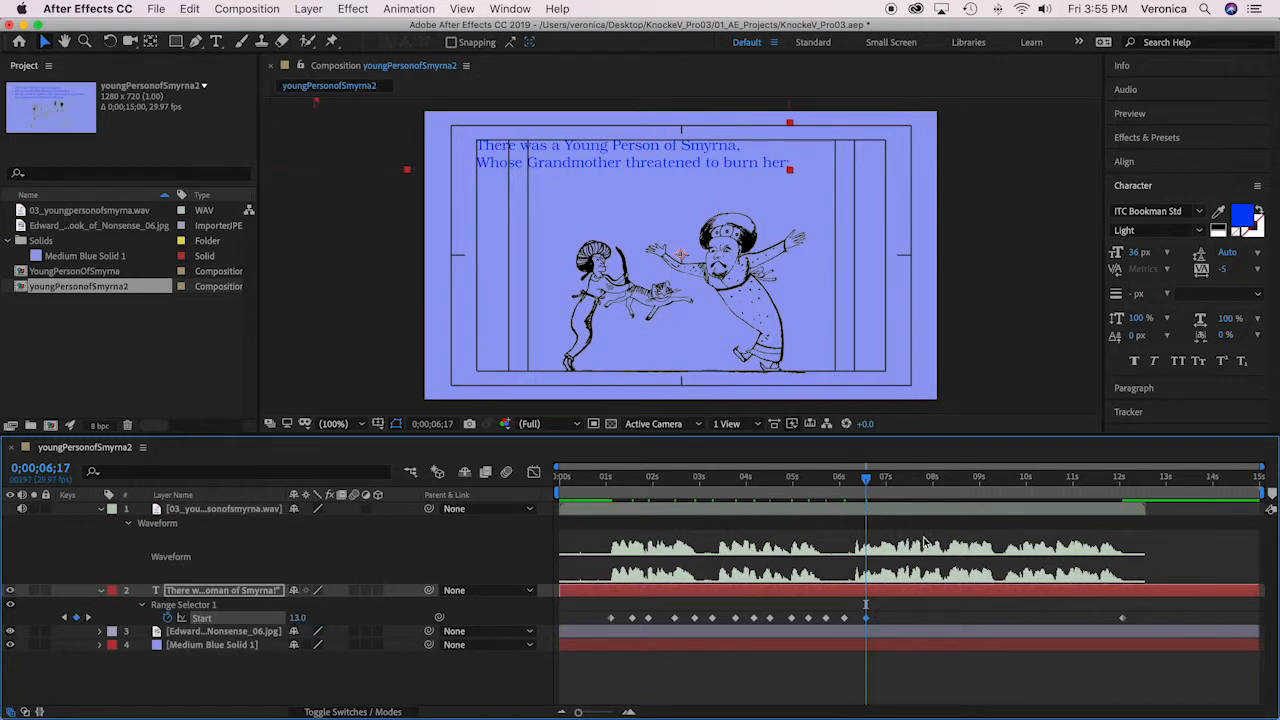
Add Start keyframes around 7 seconds for "But" and, with value 15, for "she"
click(77, 617)
drag(869, 483, 893, 479)
click(77, 617)
text(15)
key(Return)
Add a Start keyframe for "seized" at 0;00;07;13 and one with value 17 for "on" just before 8 seconds
drag(894, 479, 907, 479)
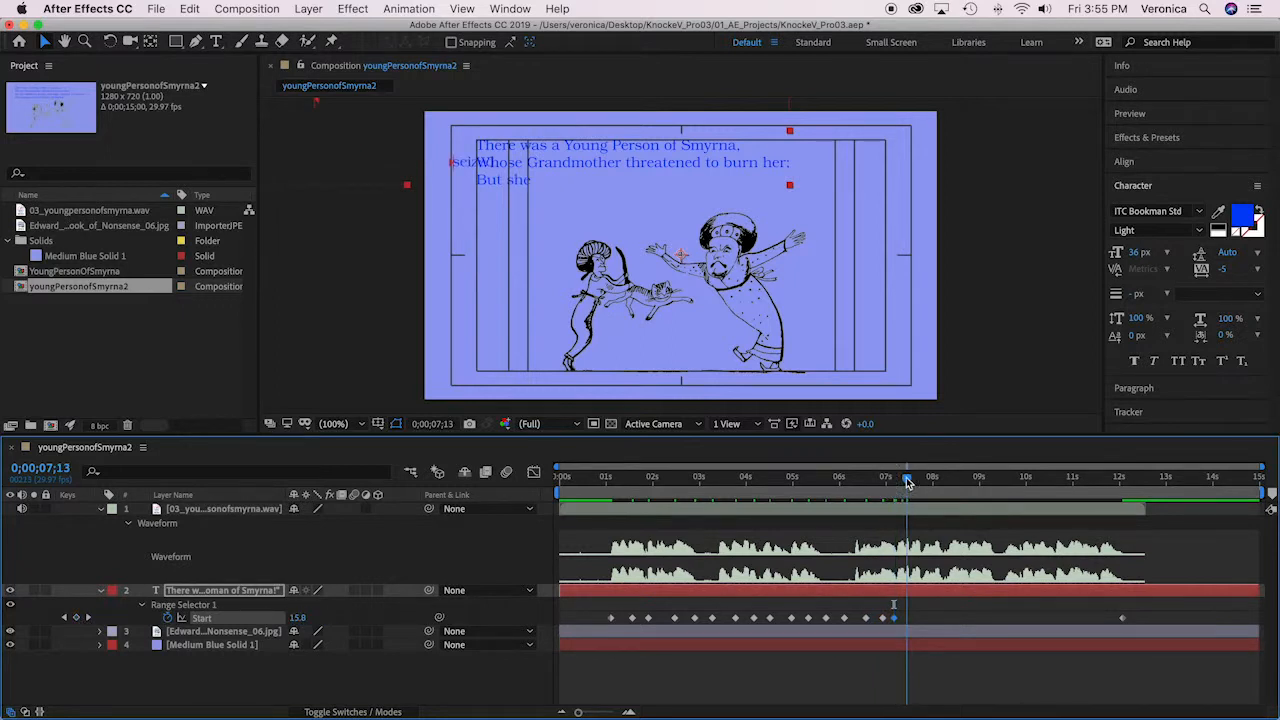
key(Return)
drag(908, 481, 932, 479)
click(77, 617)
click(298, 619)
text(17)
key(Return)
Keyframe Start at 18 for "the" at about 8 seconds and at 19 for "Cat," slightly after it
click(77, 617)
click(298, 618)
text(18)
key(Return)
drag(933, 480, 950, 480)
click(77, 617)
click(298, 618)
text(19)
key(Return)
Add a Start keyframe with value 20 at 0;00;08;23 for the word "and"
drag(950, 480, 968, 480)
click(77, 617)
click(298, 618)
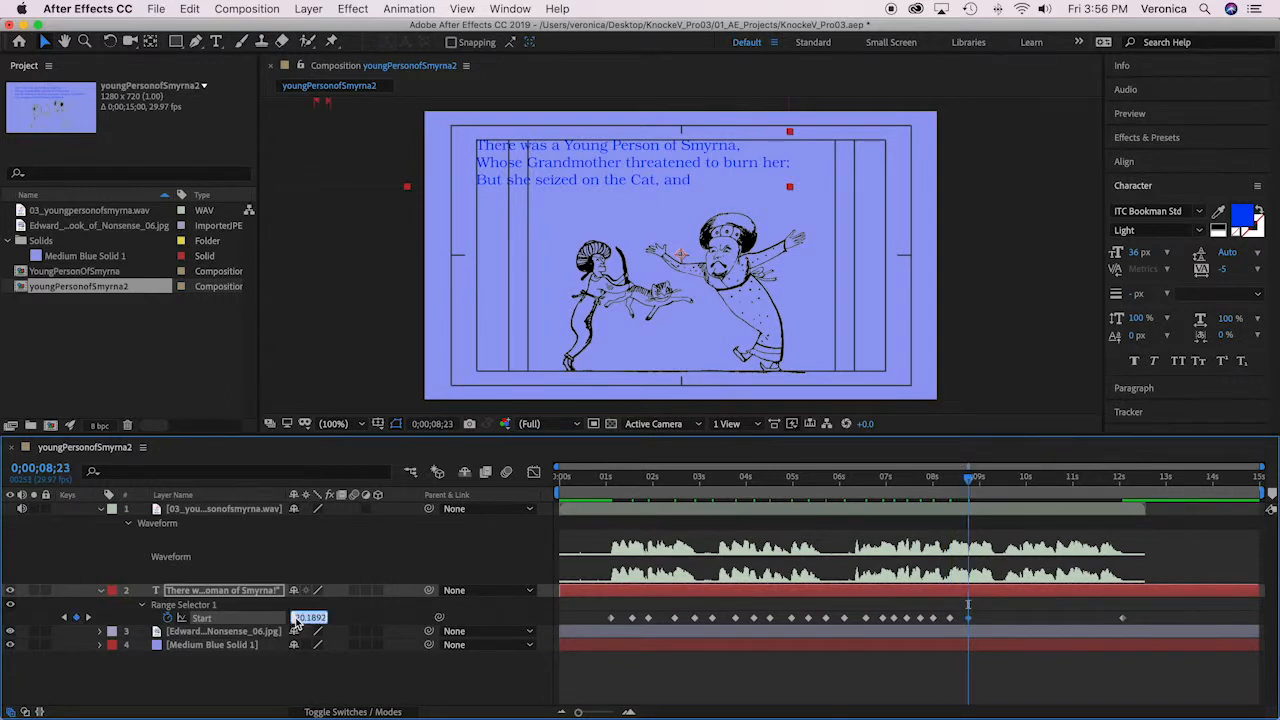
text(20)
key(Return)
Scrub the audio from the narration's start and move the "There" keyframe to 0;00;01;06, where the word is spoken
drag(968, 482, 607, 474)
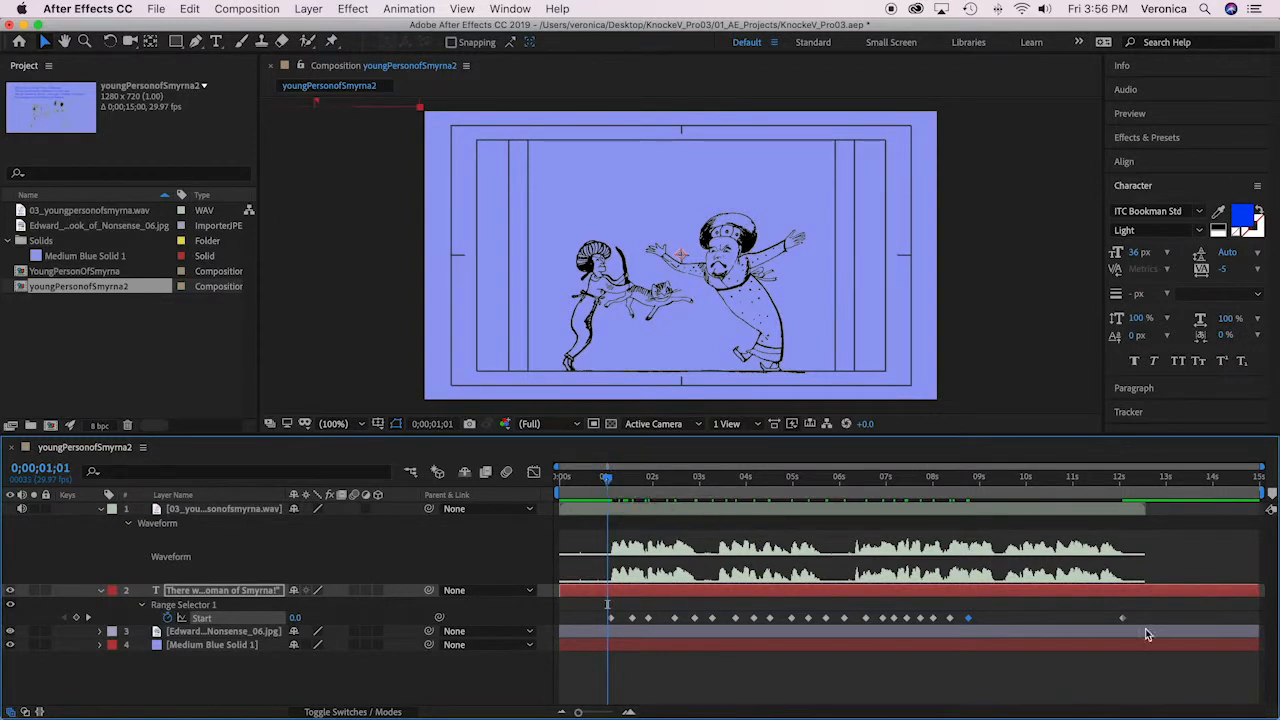
click(1035, 617)
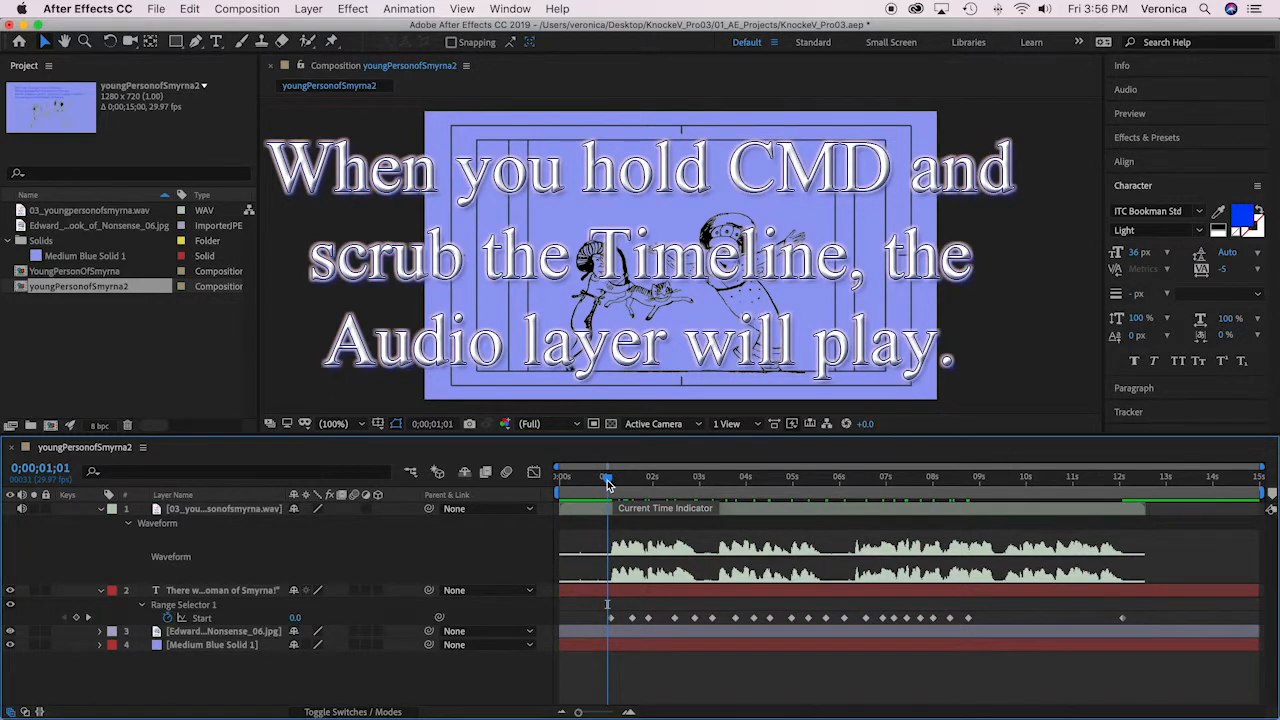
super+click(607, 480)
mouse_move(607, 480)
mouse_down()
mouse_move(632, 483)
mouse_move(614, 487)
mouse_up()
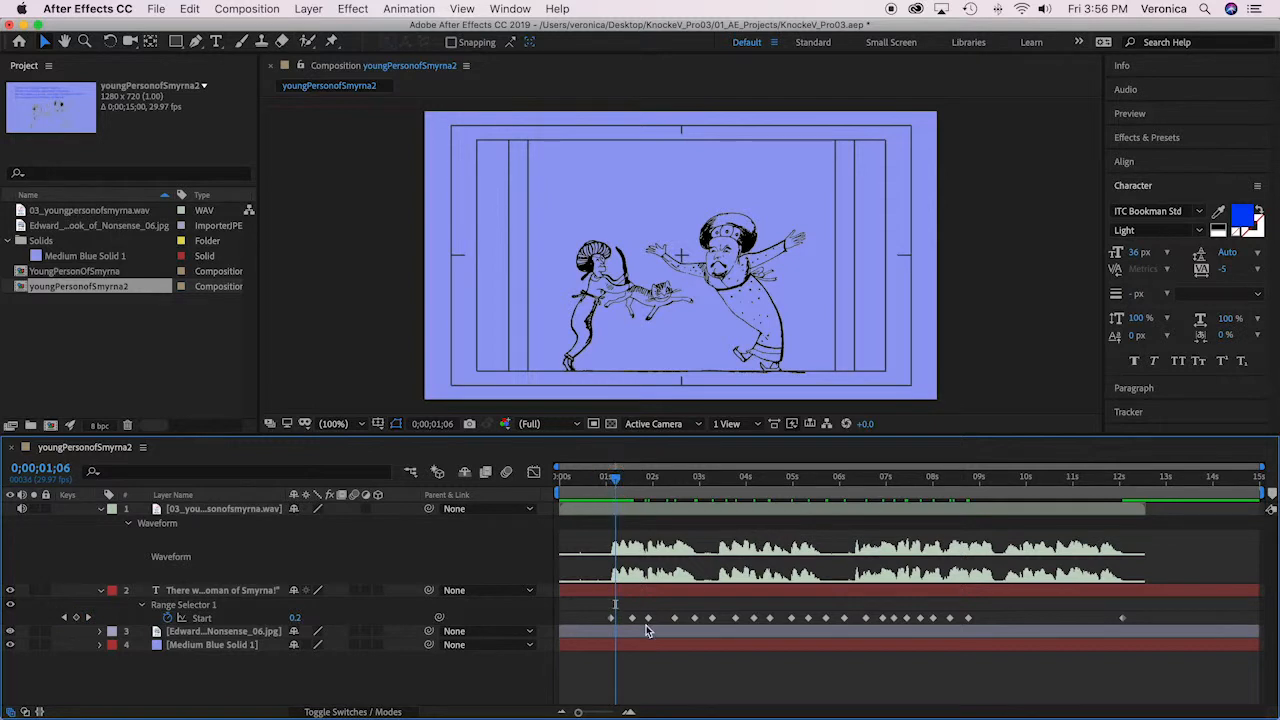
drag(636, 620, 618, 622)
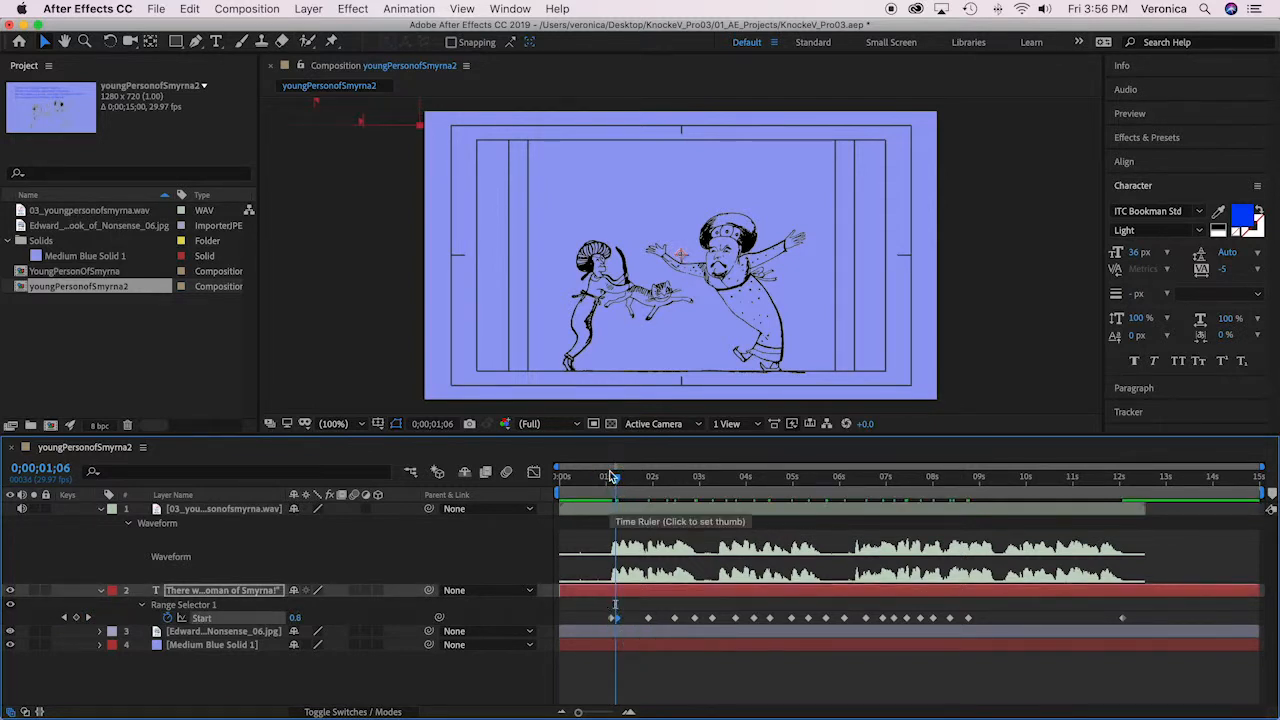
drag(613, 480, 617, 478)
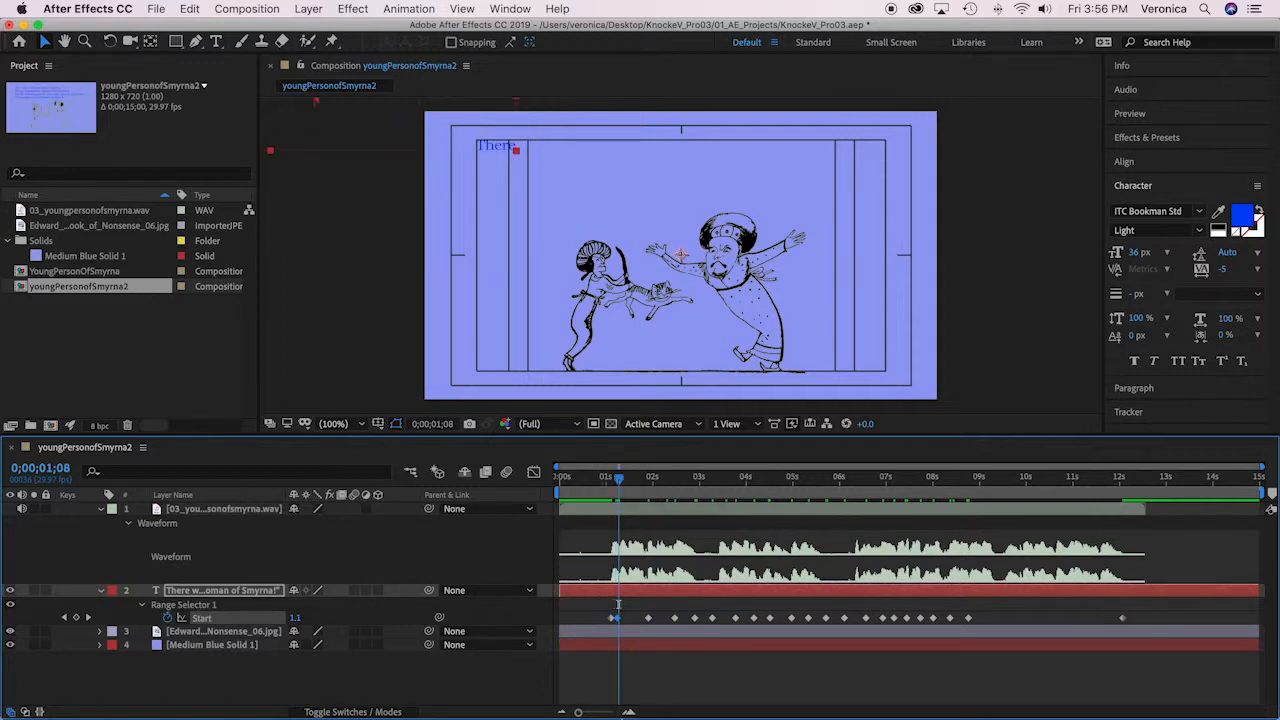
drag(578, 712, 603, 711)
mouse_move(754, 483)
mouse_down()
mouse_move(722, 483)
mouse_move(742, 487)
mouse_up()
drag(746, 618, 742, 619)
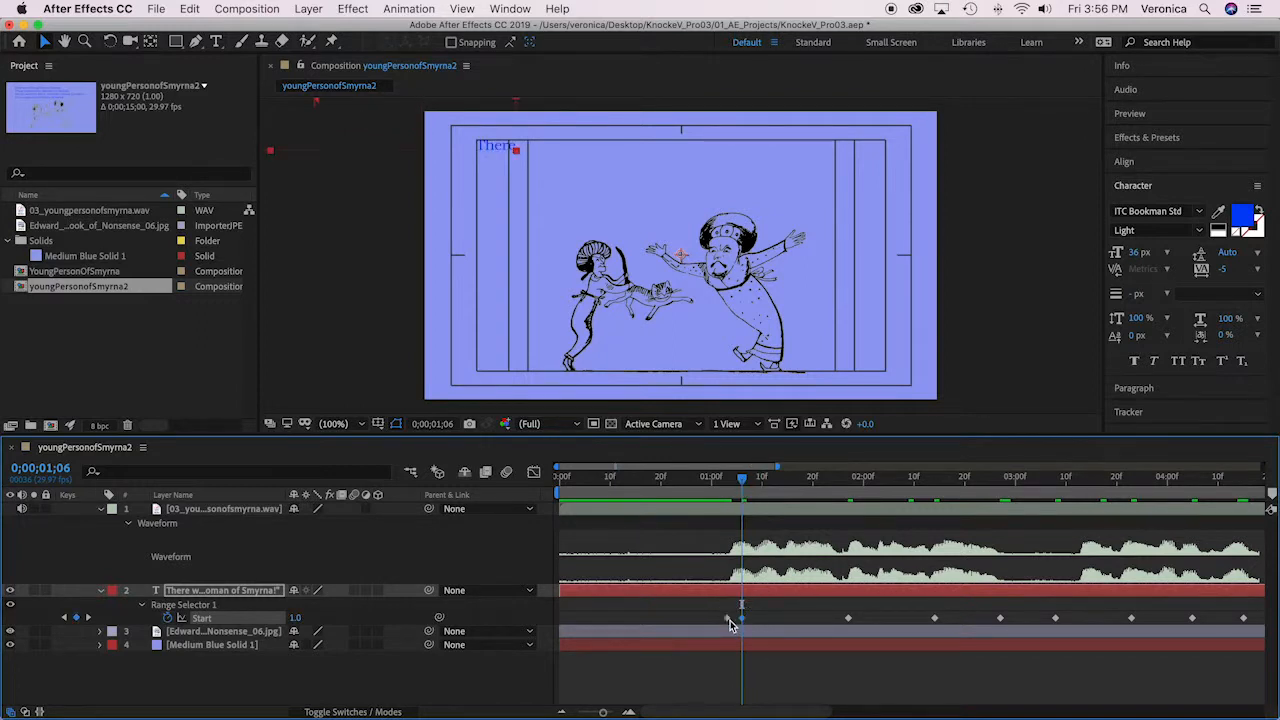
Hide the Title/Action Safe overlay in the composition view
click(396, 425)
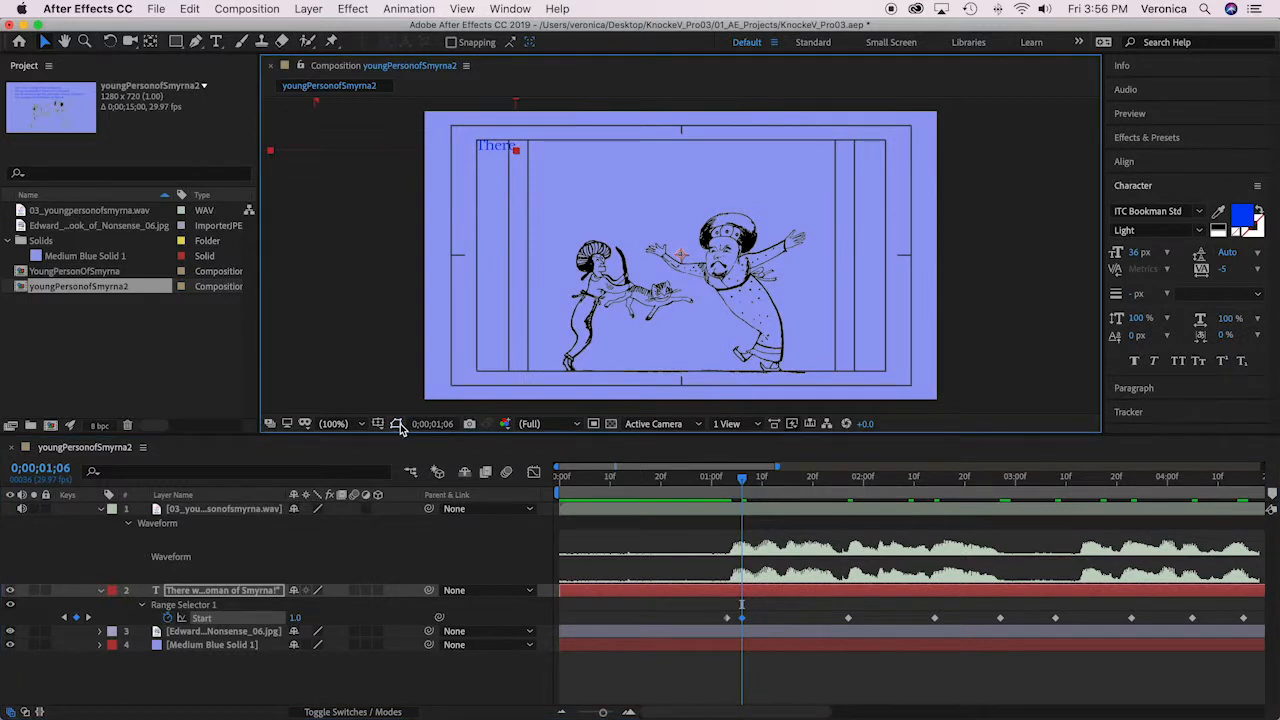
click(397, 425)
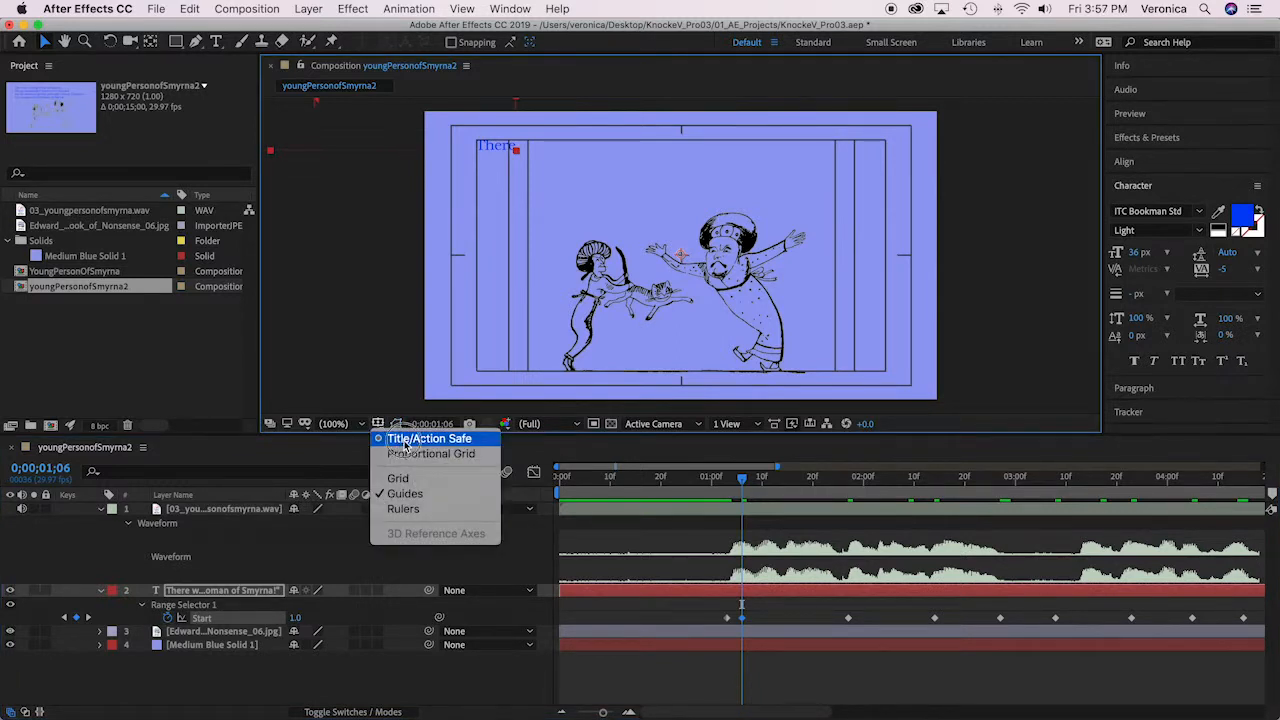
click(405, 440)
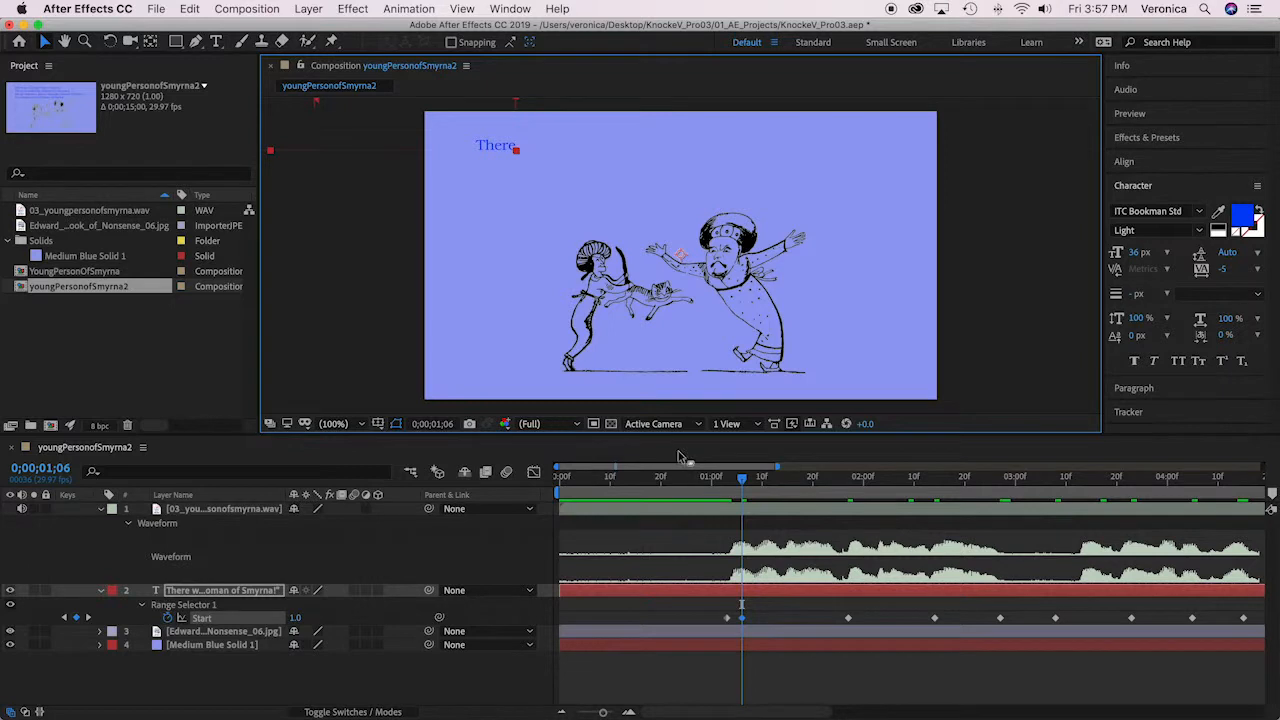
Scrub the audio and move the "was" keyframe to its spoken word and the "a" keyframe to 0;00;01;17
drag(743, 483, 783, 480)
drag(847, 619, 782, 619)
mouse_move(783, 482)
mouse_down()
mouse_move(808, 478)
mouse_move(797, 480)
mouse_up()
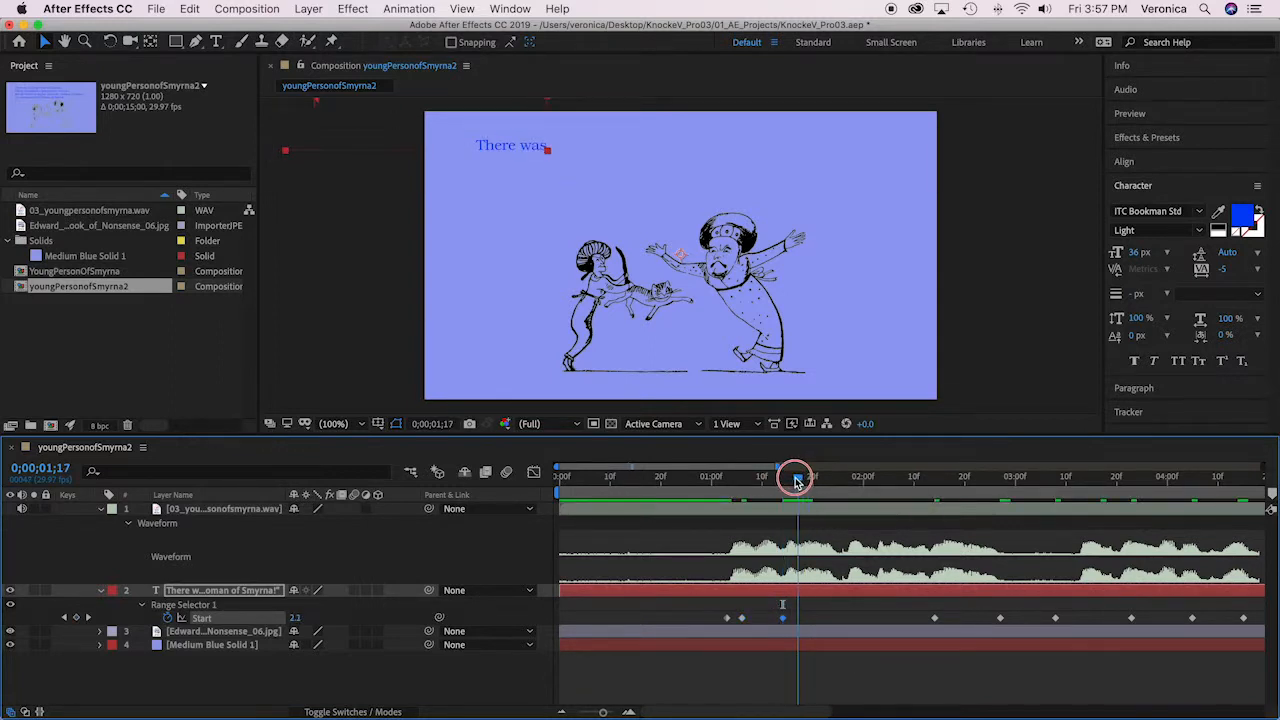
drag(934, 618, 797, 623)
Move the "Young" keyframe to 0;00;01;25 and the "Person" keyframe to 0;00;02;03 to match the narration
drag(799, 476, 838, 481)
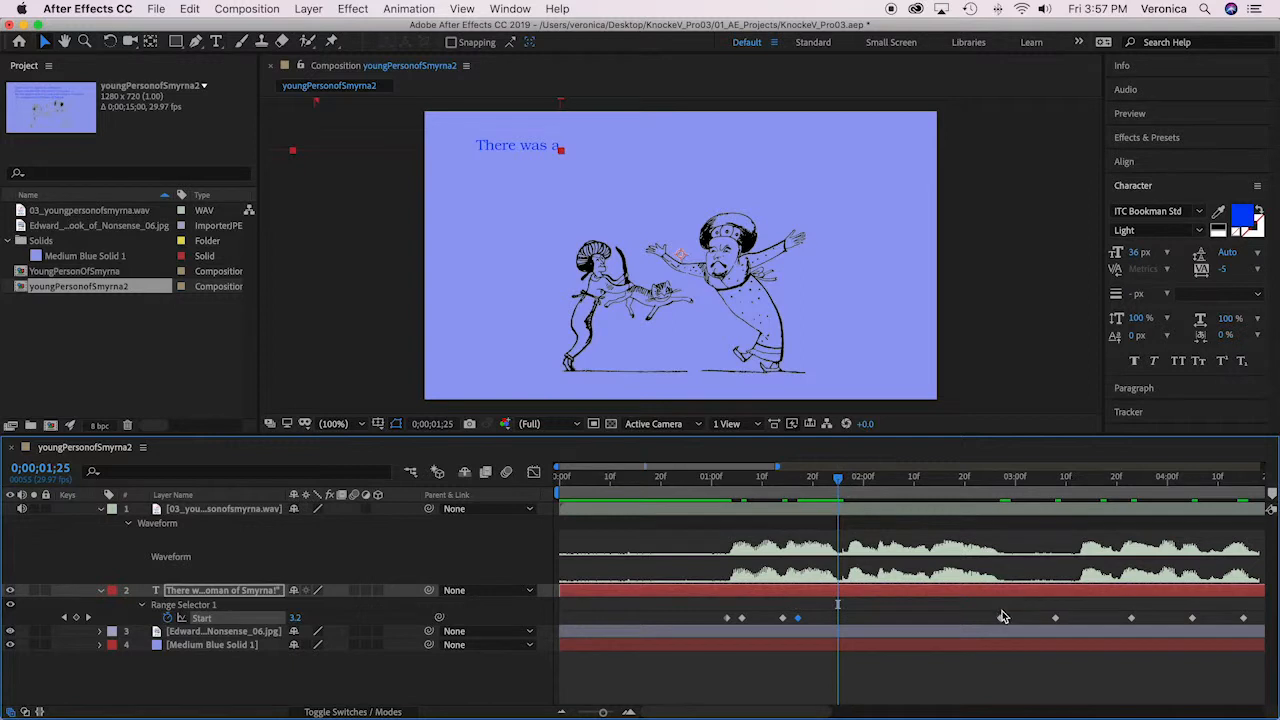
drag(1001, 620, 838, 619)
drag(845, 479, 878, 479)
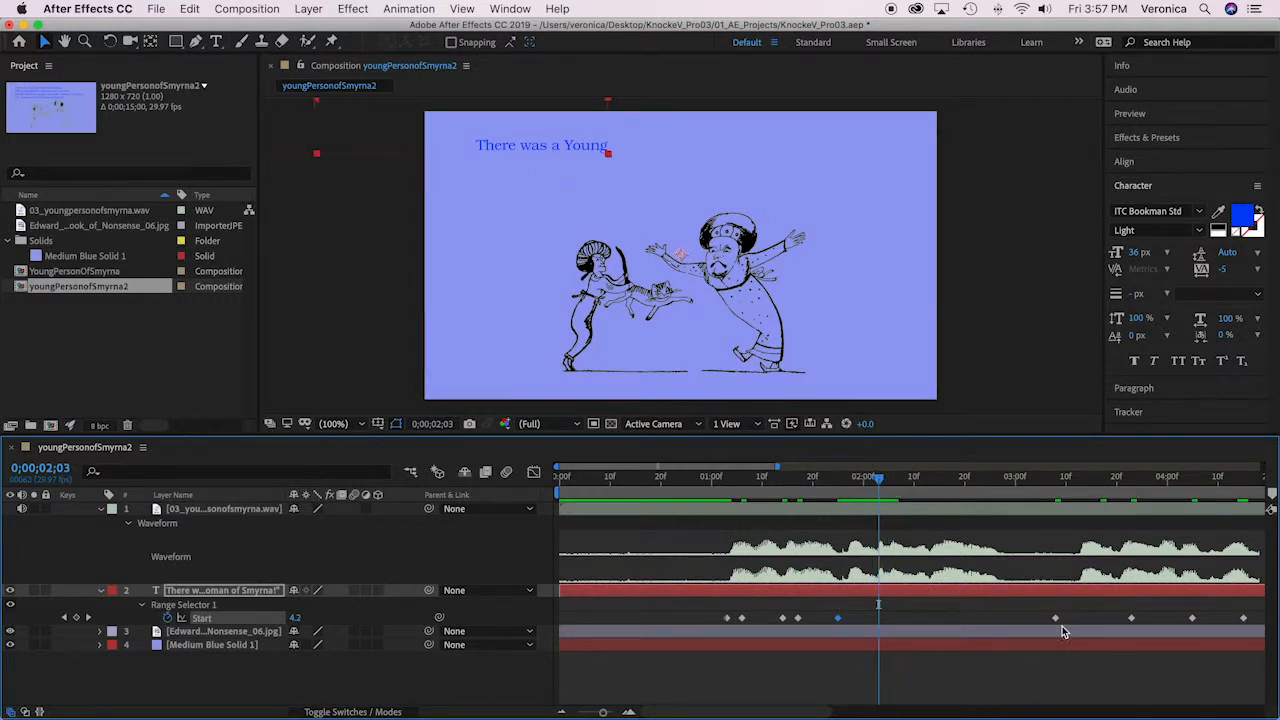
drag(1056, 619, 878, 618)
Move the "of" keyframe to 0;00;02;06 and the "Smyrna," keyframe to 0;00;02;24 to match the narration
scroll(900, 526, right, 3)
drag(817, 485, 830, 478)
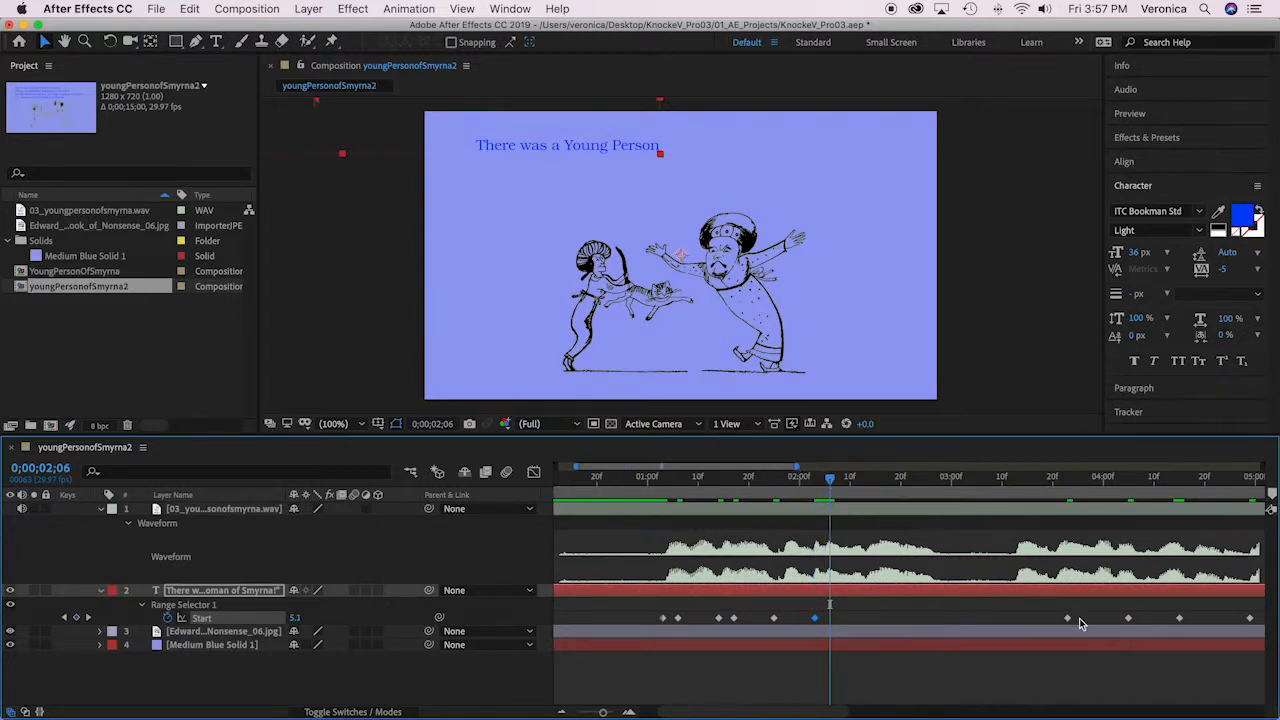
drag(1067, 618, 830, 618)
drag(833, 485, 923, 484)
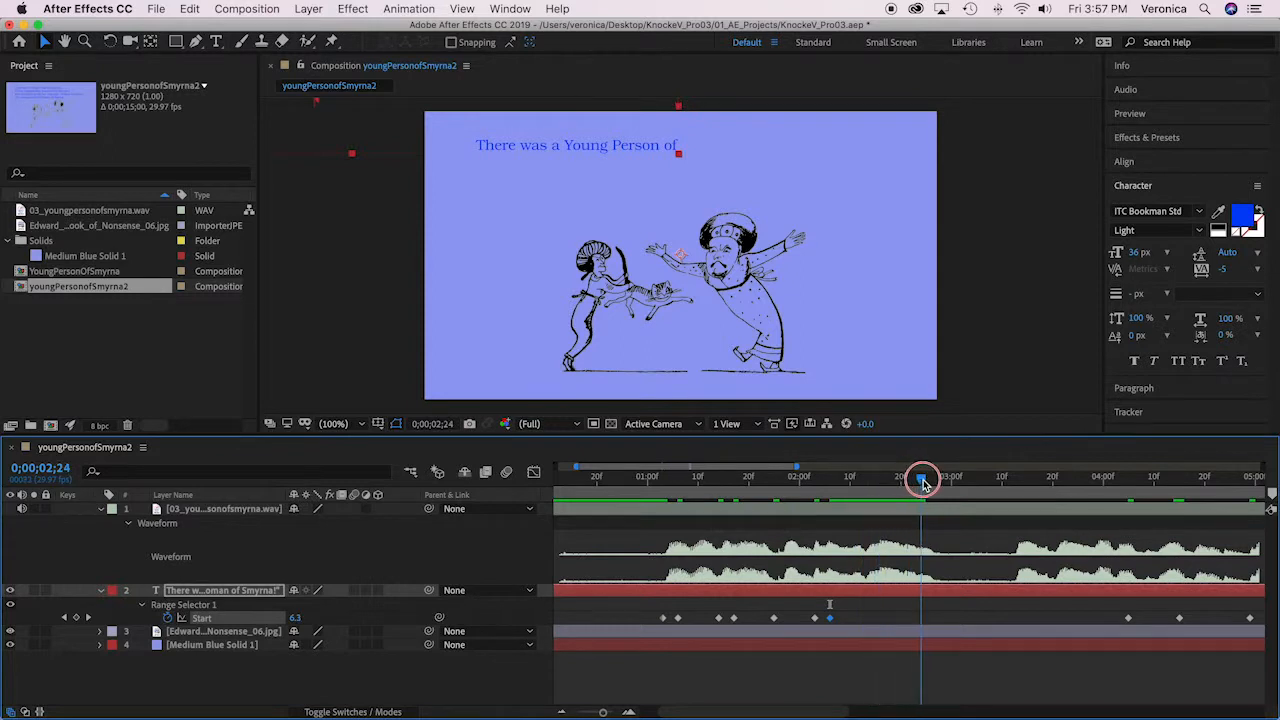
drag(1128, 617, 921, 618)
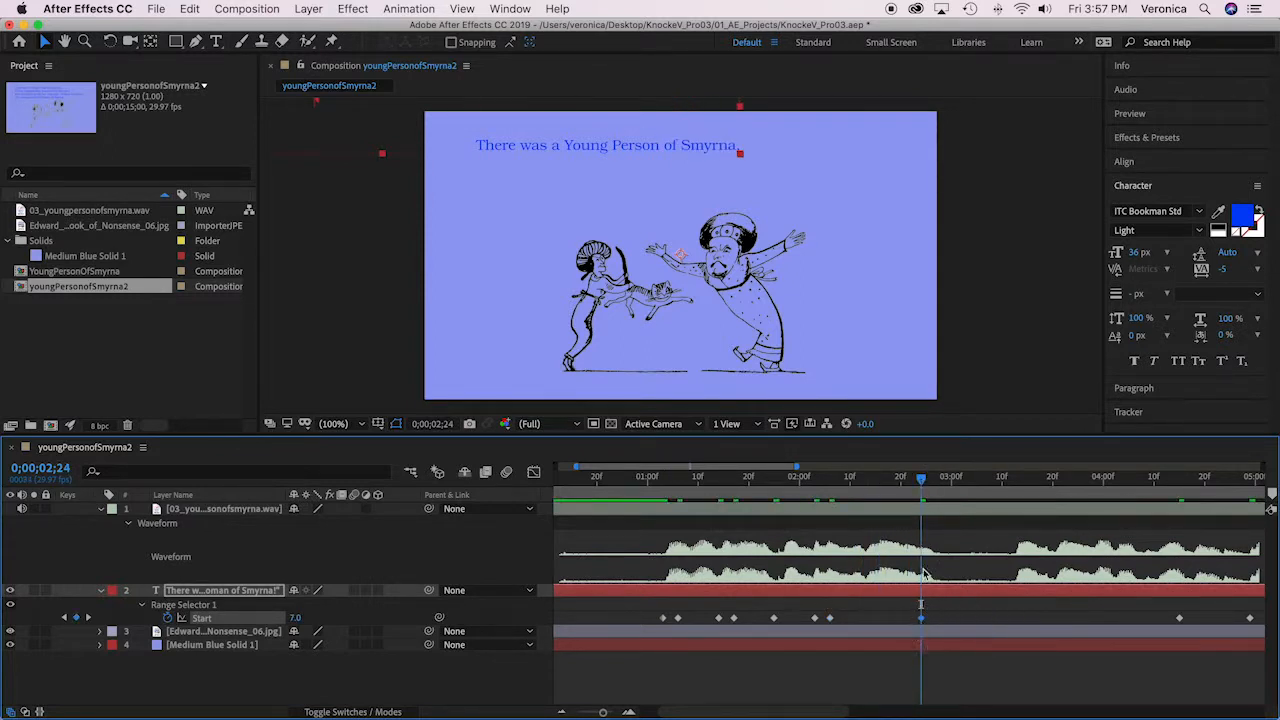
Find where the second line is spoken and move the "Whose" keyframe to 0;00;03;17
drag(924, 481, 1017, 480)
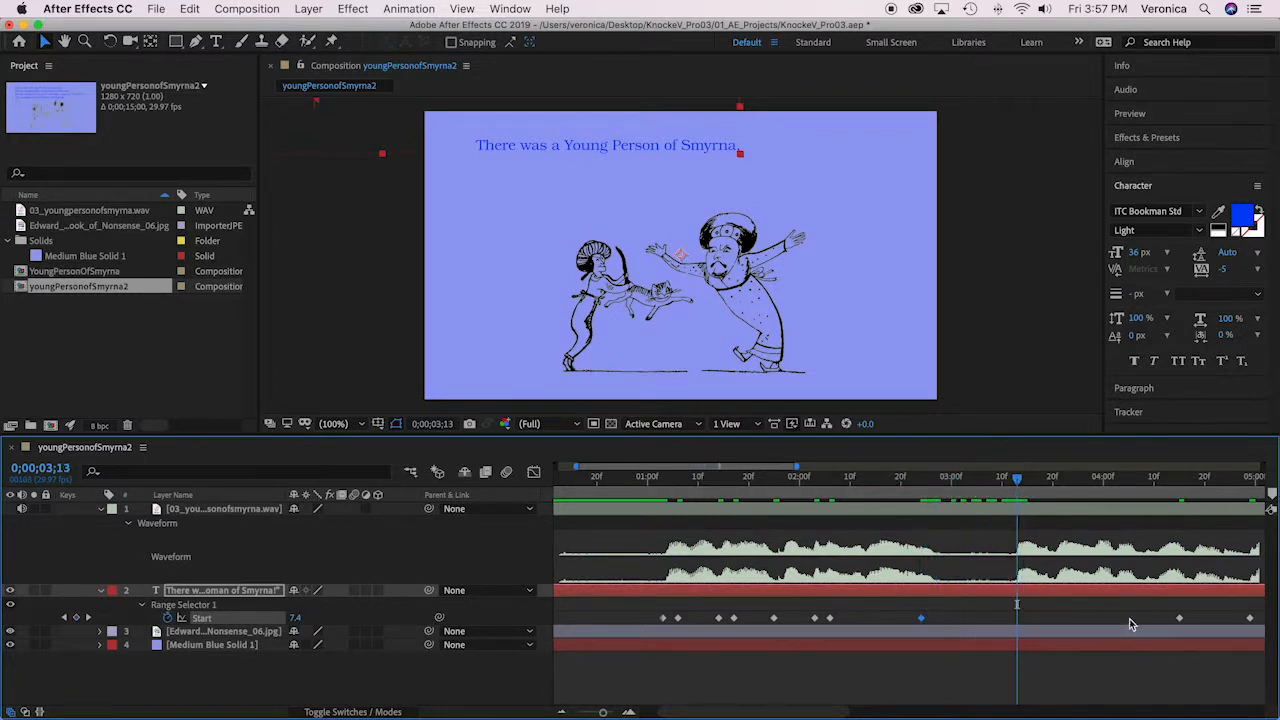
scroll(1129, 618, right, 5)
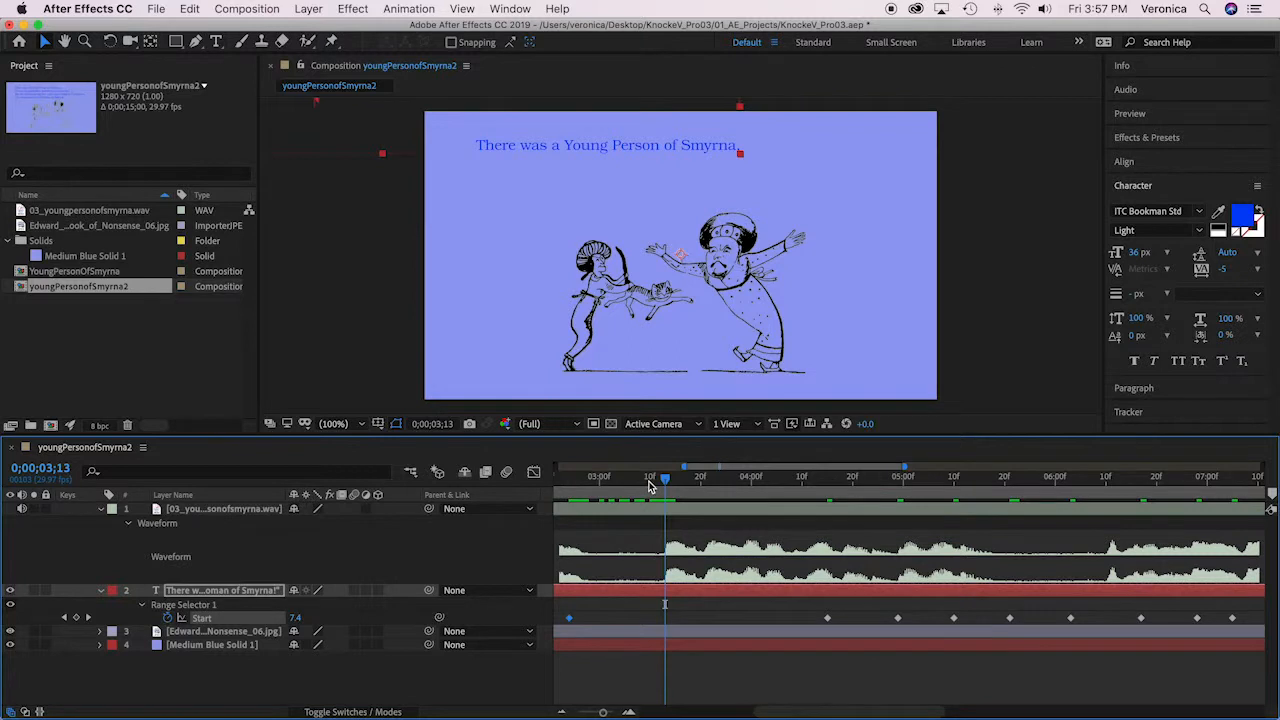
scroll(655, 485, left, 1)
mouse_move(699, 484)
mouse_down()
mouse_move(726, 477)
mouse_move(717, 483)
mouse_up()
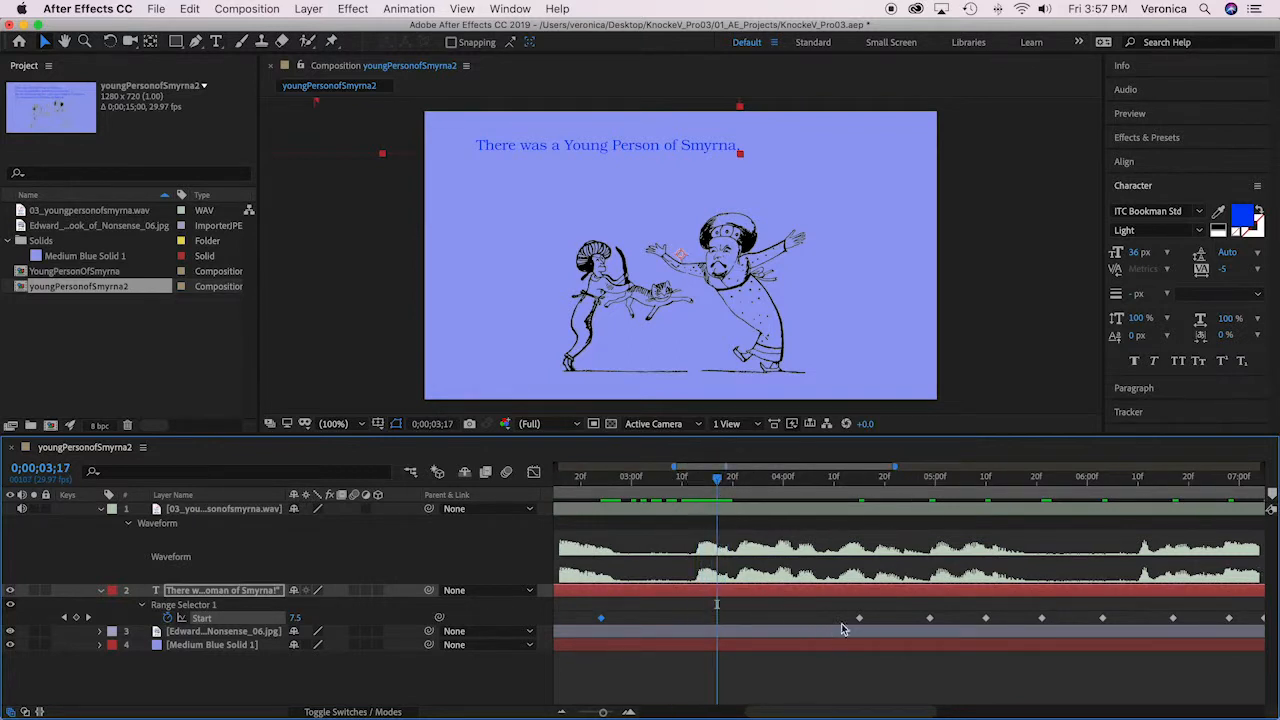
drag(859, 618, 717, 619)
Move the "Grandmother" keyframe to 0;00;04;05 and the "threatened" keyframe to its spoken word before 5 seconds
drag(719, 478, 808, 478)
drag(929, 619, 808, 619)
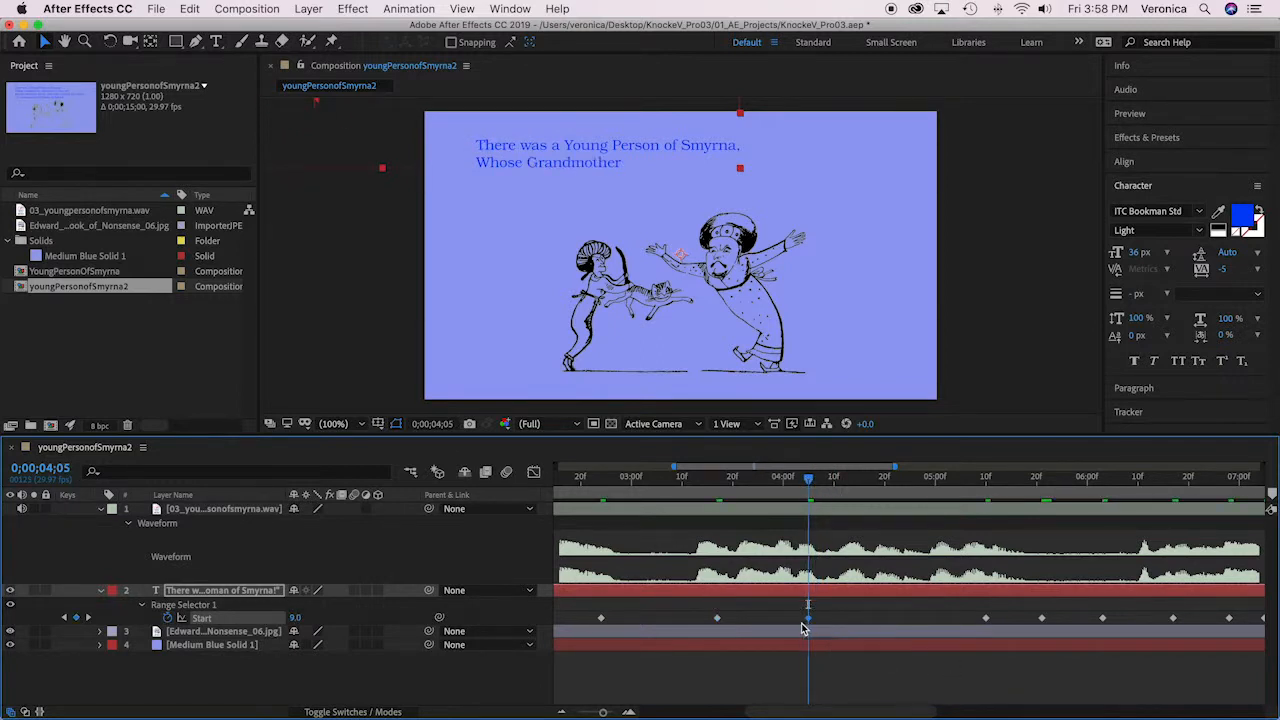
drag(806, 478, 905, 489)
drag(986, 619, 905, 618)
Move the "to" keyframe to its spoken word just after 5 seconds and the "burn" keyframe to 0;00;05;11
drag(901, 479, 955, 488)
drag(1043, 620, 945, 608)
drag(960, 488, 990, 482)
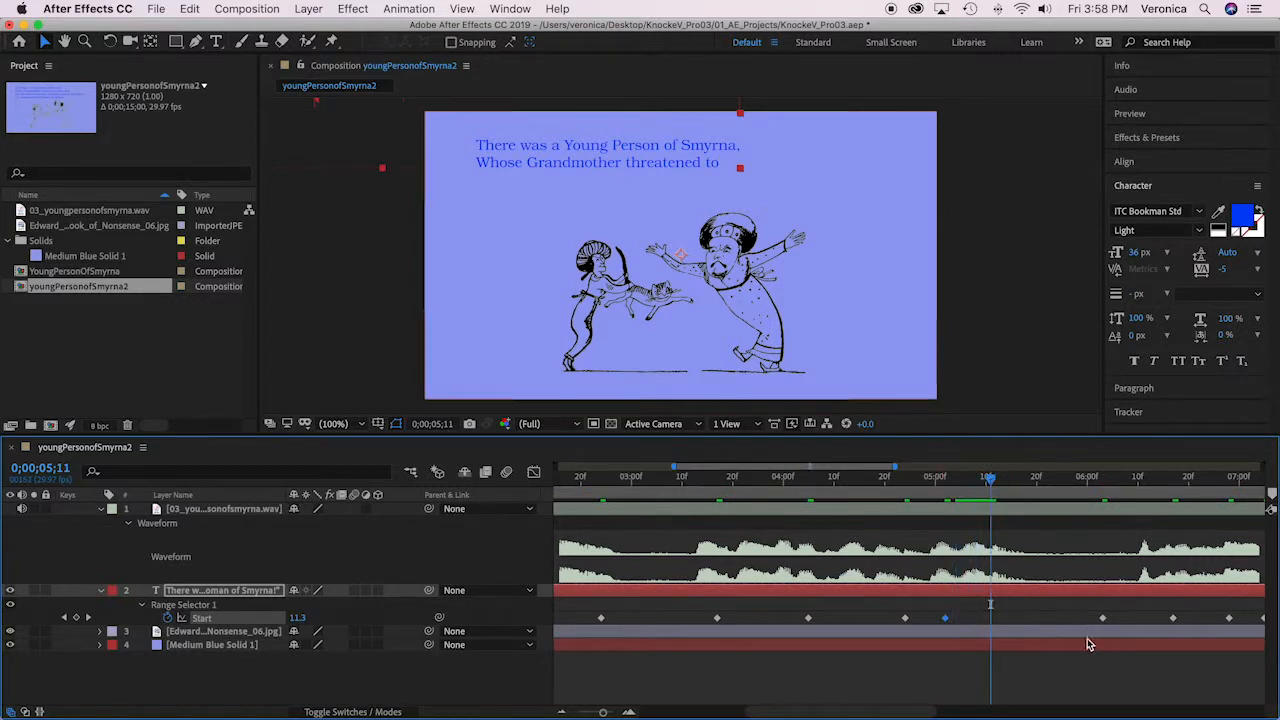
drag(1104, 619, 990, 619)
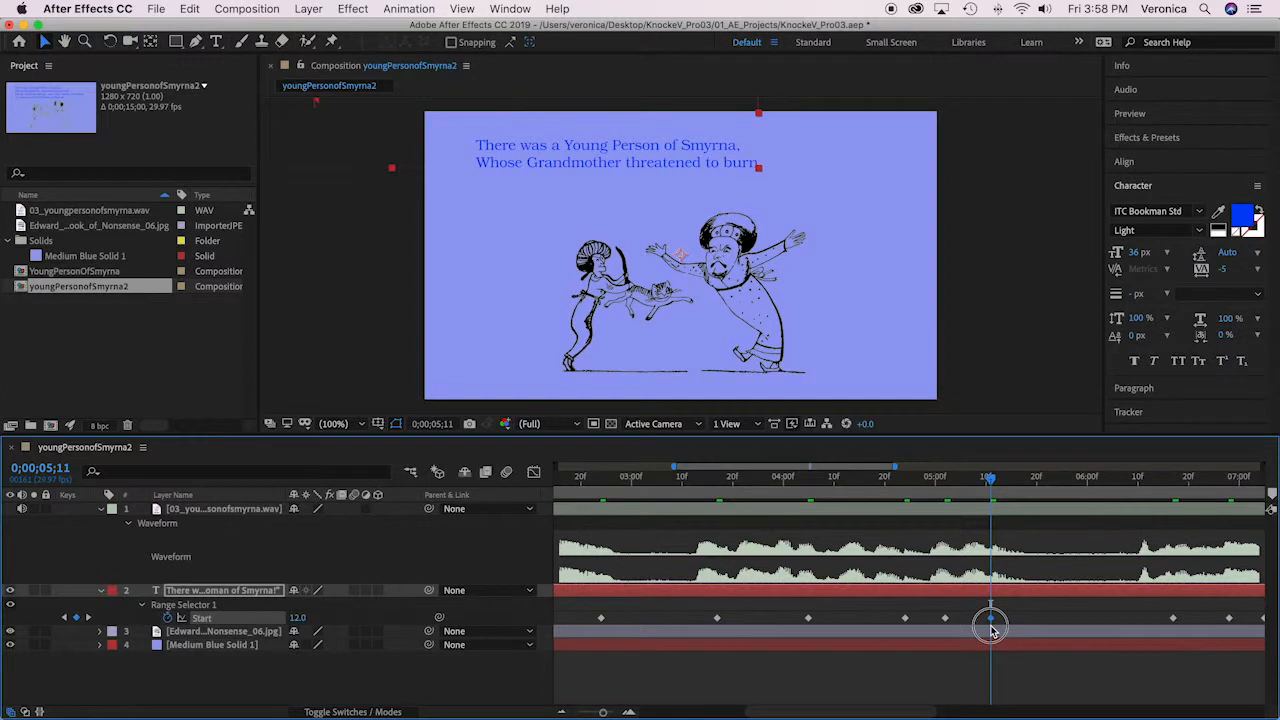
Move the "her;" keyframe to 0;00;05;16 and the "But" keyframe to its spoken word just after 0;00;06;10
drag(990, 477, 1016, 477)
drag(1173, 613, 1017, 635)
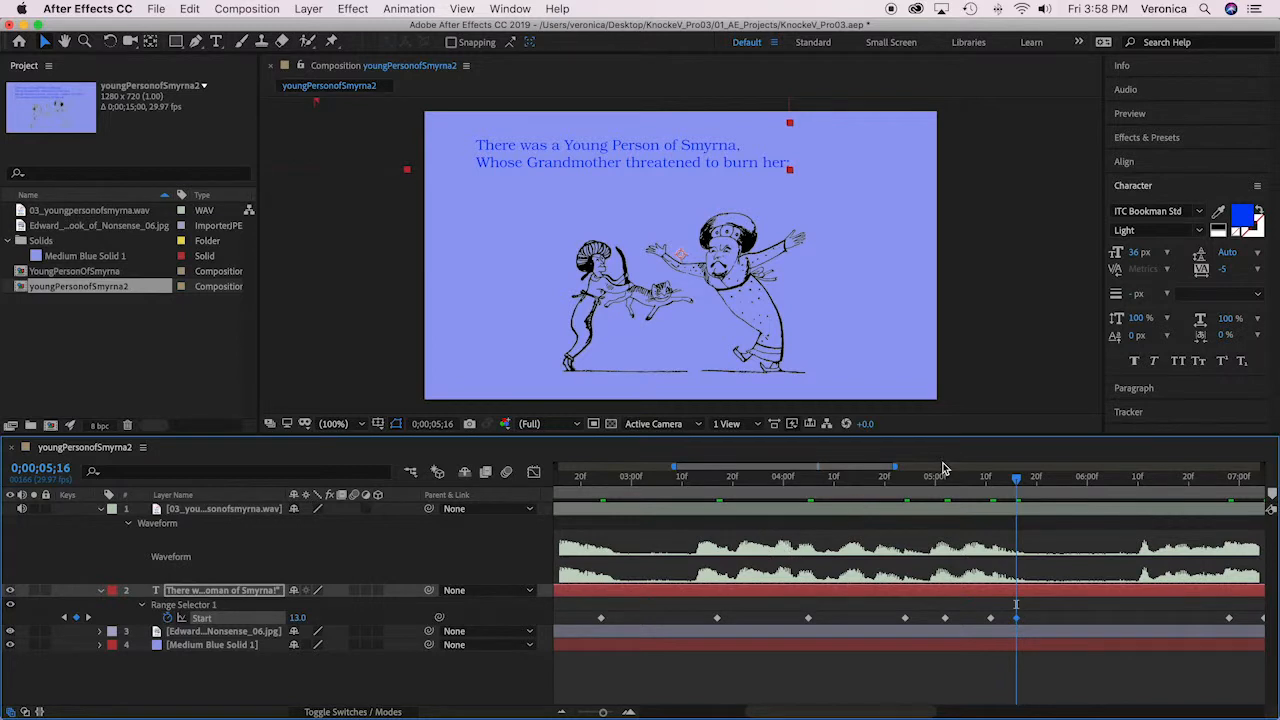
scroll(1092, 508, right, 1)
drag(984, 477, 1106, 482)
scroll(1077, 542, right, 10)
scroll(715, 636, left, 8)
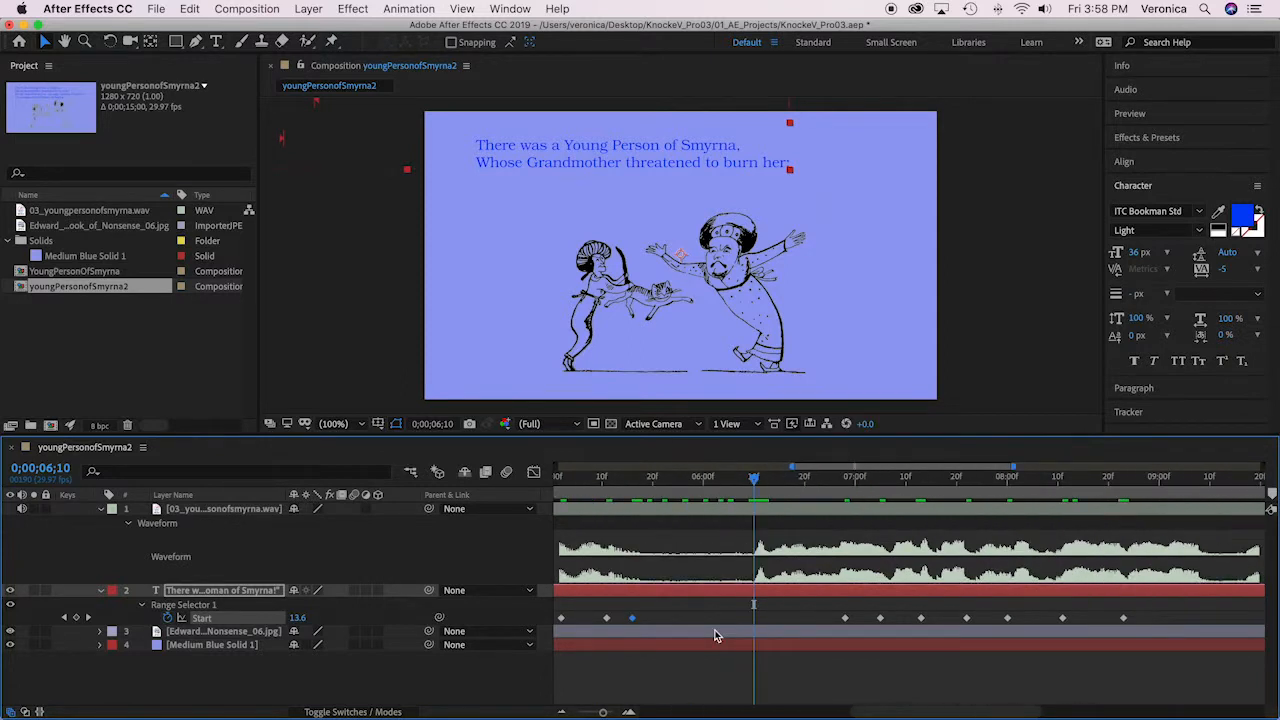
drag(845, 619, 764, 618)
click(755, 479)
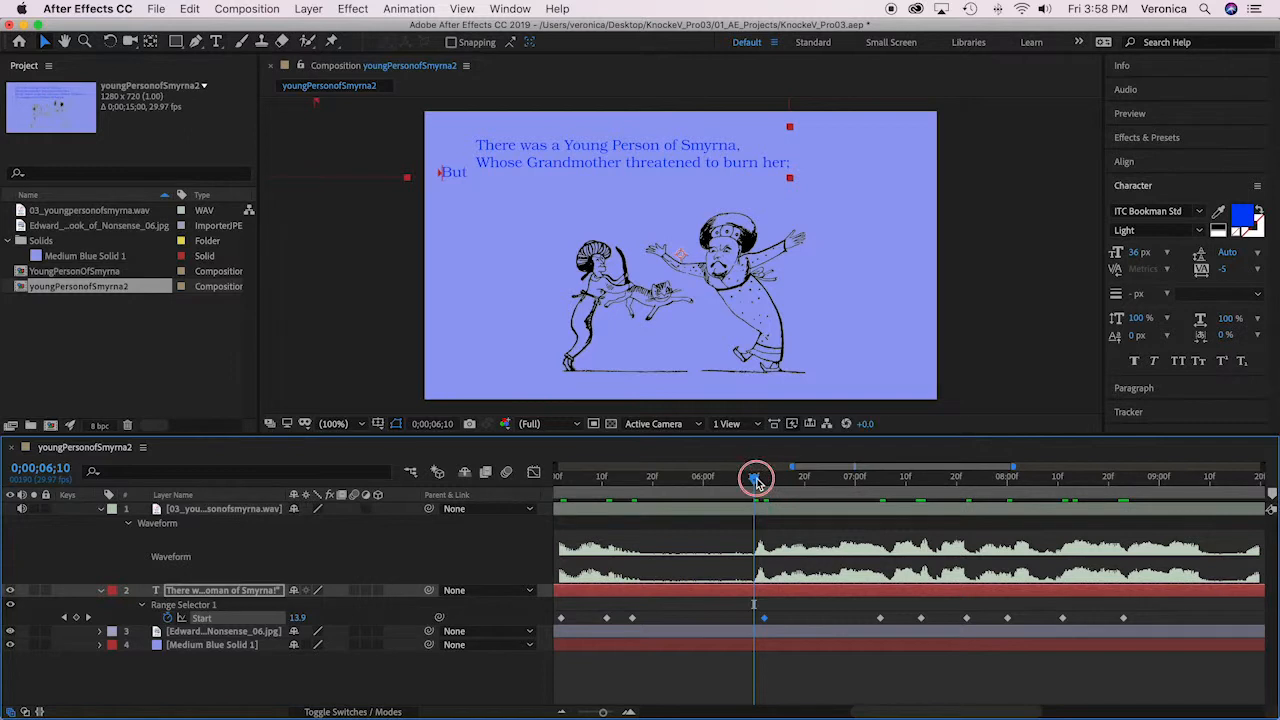
Move the "she" keyframe to about 0;00;06;20 and the "seized" keyframe to about 0;00;07;05, matching their spoken words
drag(755, 479, 815, 480)
drag(882, 624, 806, 621)
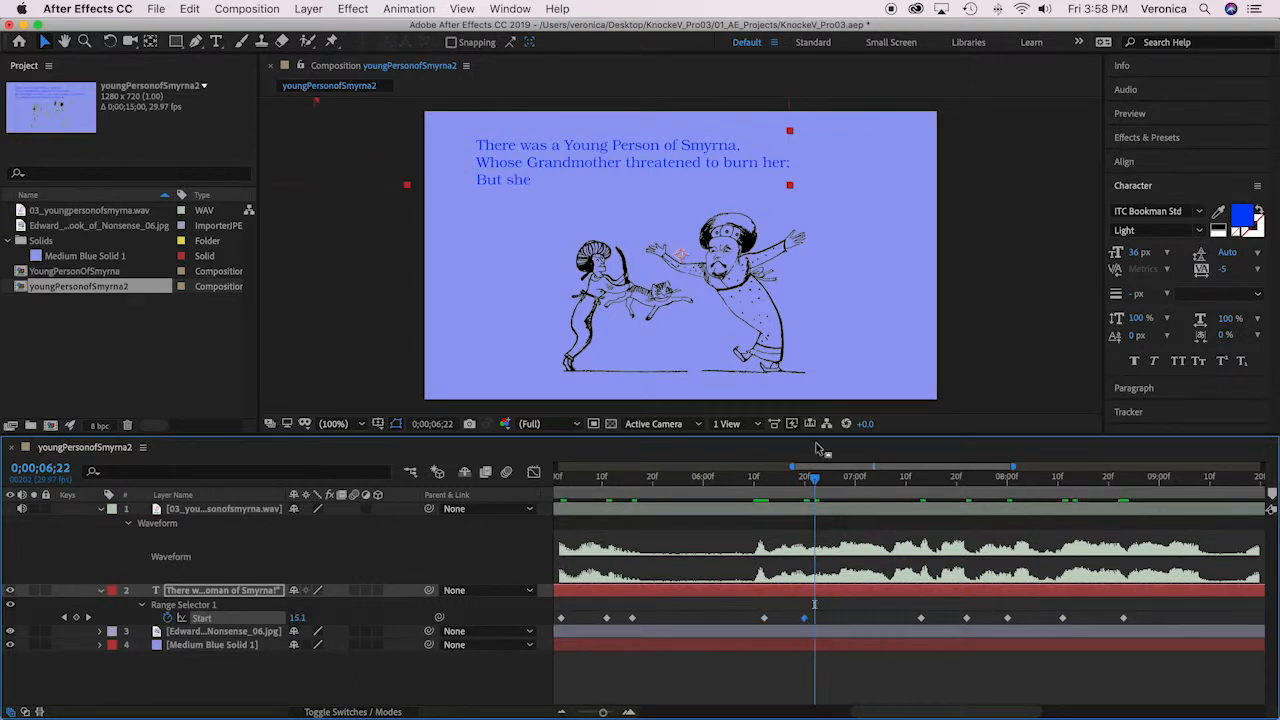
drag(815, 478, 880, 478)
drag(922, 619, 880, 619)
Move the "on" keyframe to about 0;00;07;11 and the "the" keyframe to 0;00;07;14 to match the narration
drag(882, 476, 915, 478)
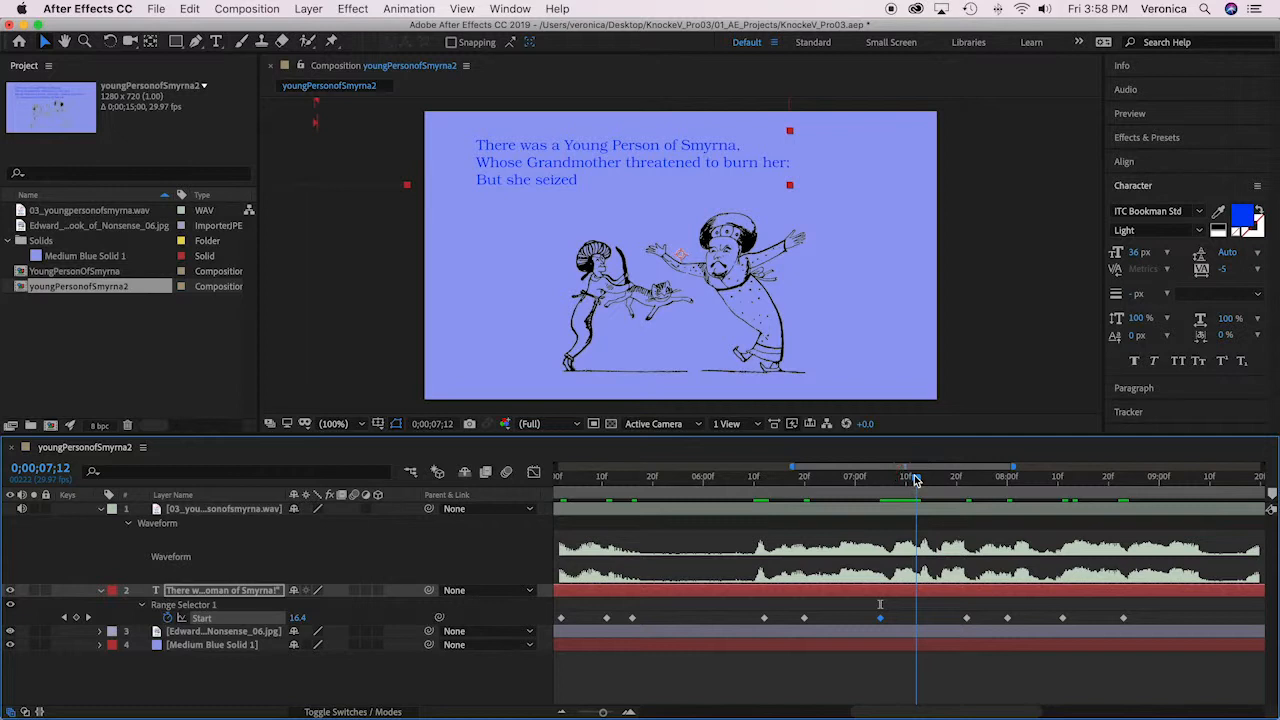
drag(966, 619, 916, 628)
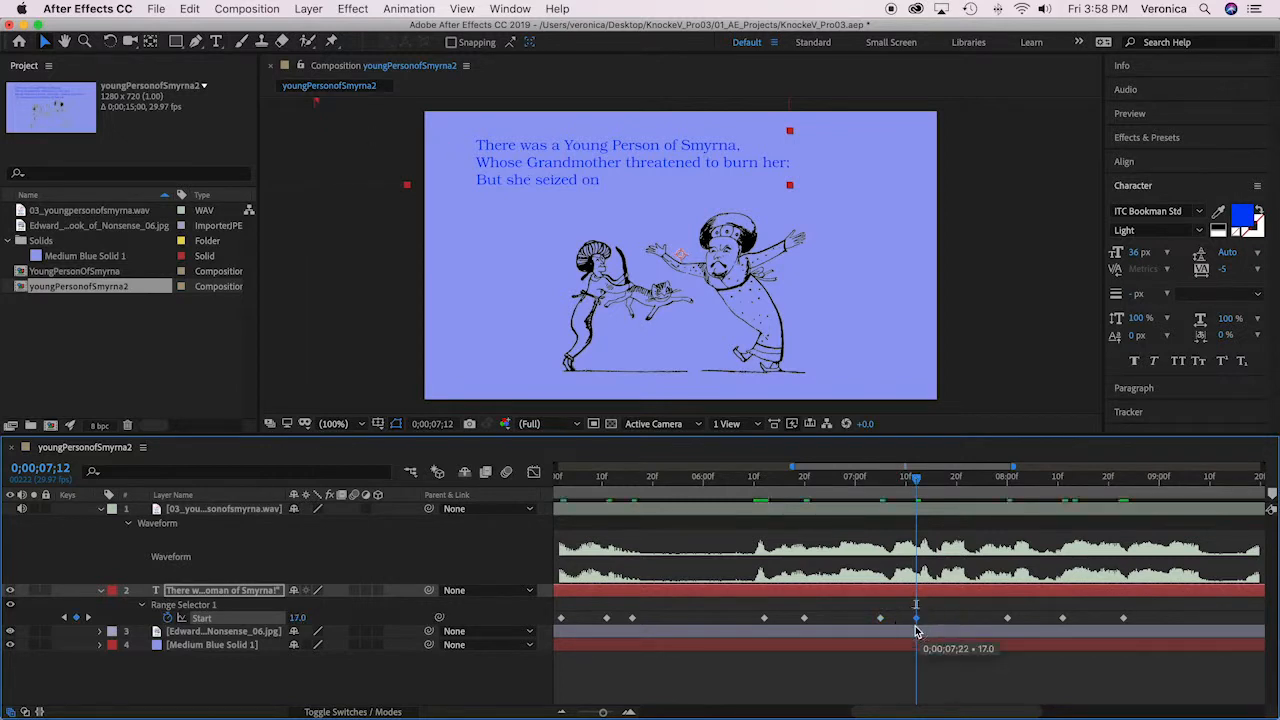
click(926, 480)
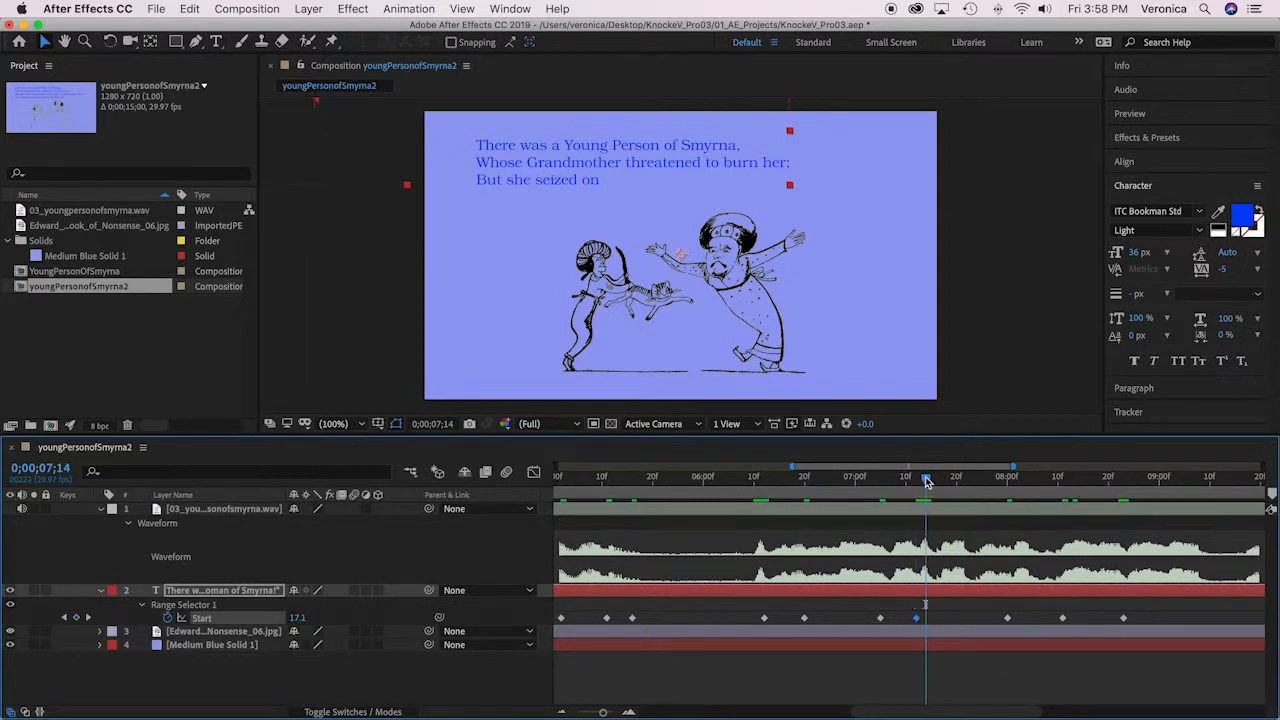
drag(920, 613, 910, 616)
drag(1010, 618, 929, 625)
Move the "Cat," keyframe to 0;00;07;21 and the "and" keyframe to 0;00;07;28, matching their spoken words
scroll(927, 483, left, 2)
drag(990, 479, 1025, 484)
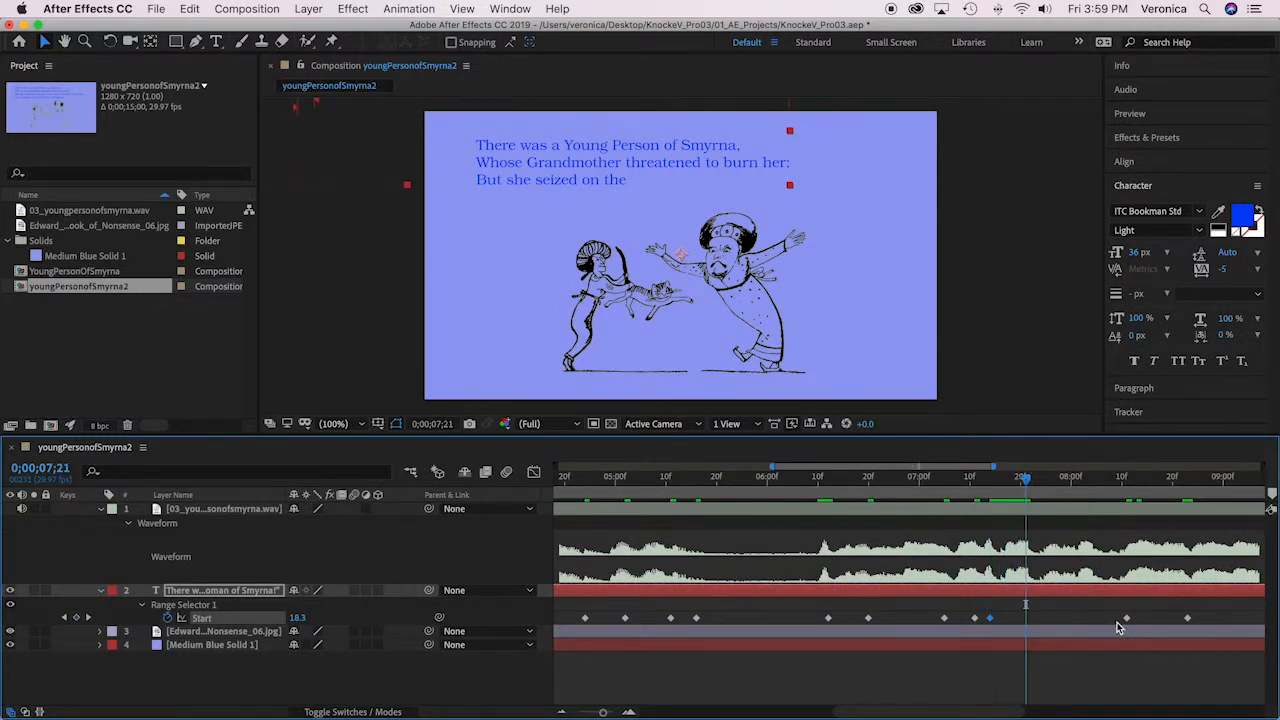
drag(1125, 621, 1025, 620)
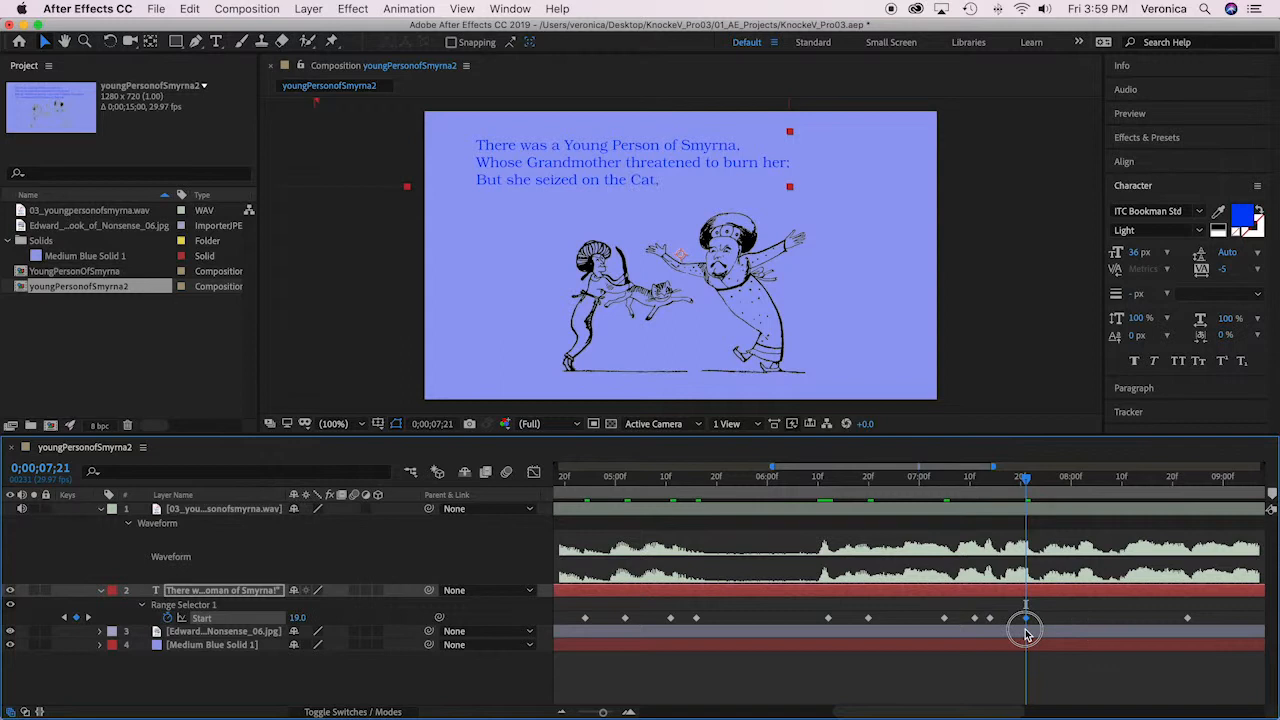
scroll(1078, 617, right, 3)
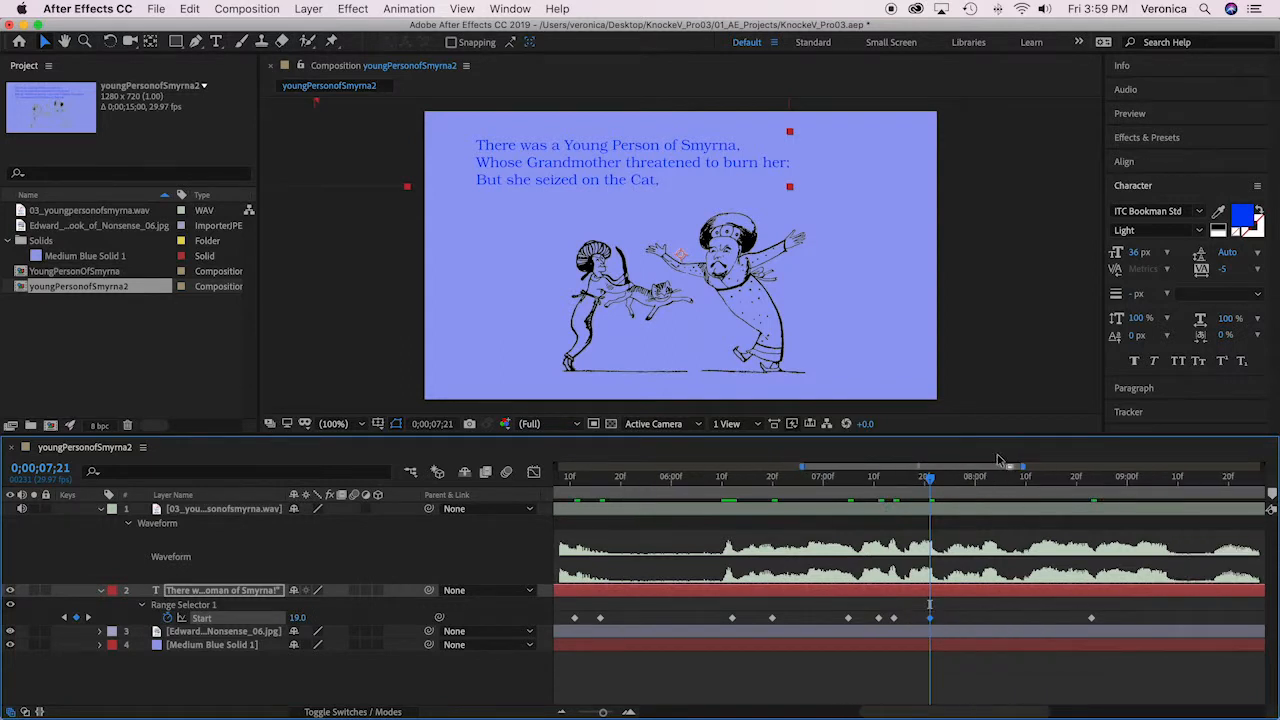
scroll(1071, 599, right, 10)
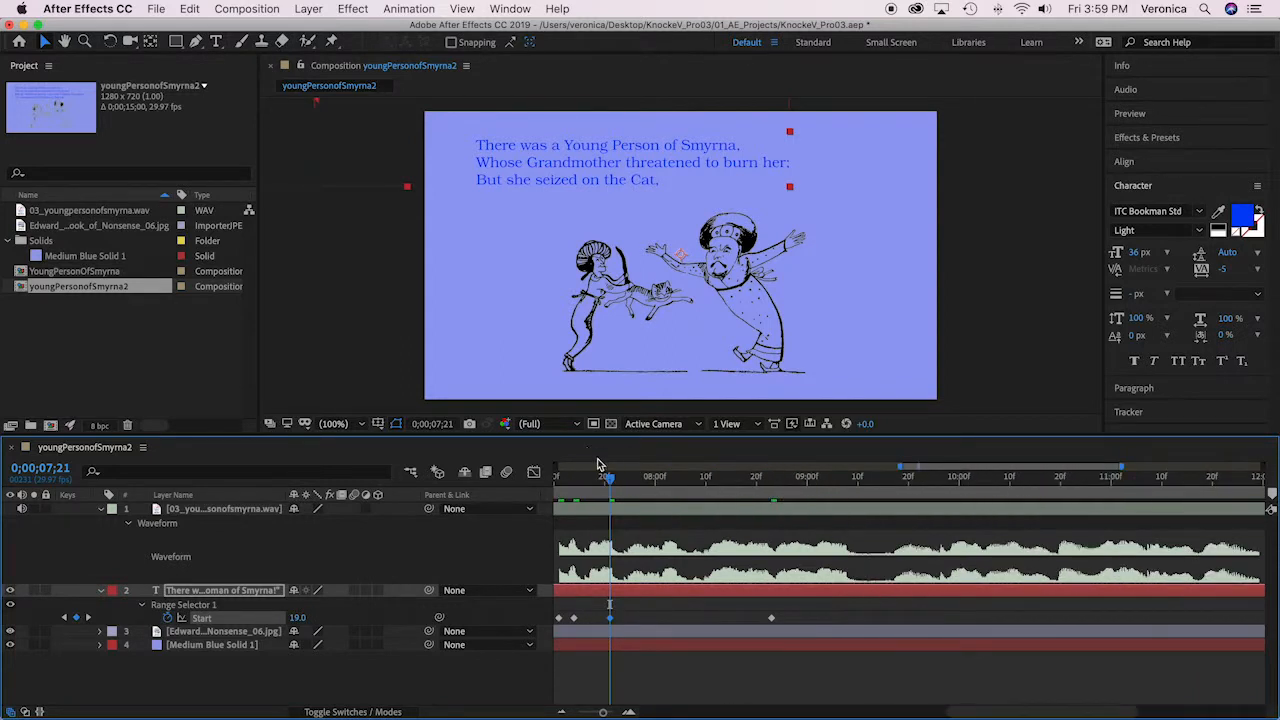
drag(610, 486, 650, 486)
drag(757, 620, 648, 617)
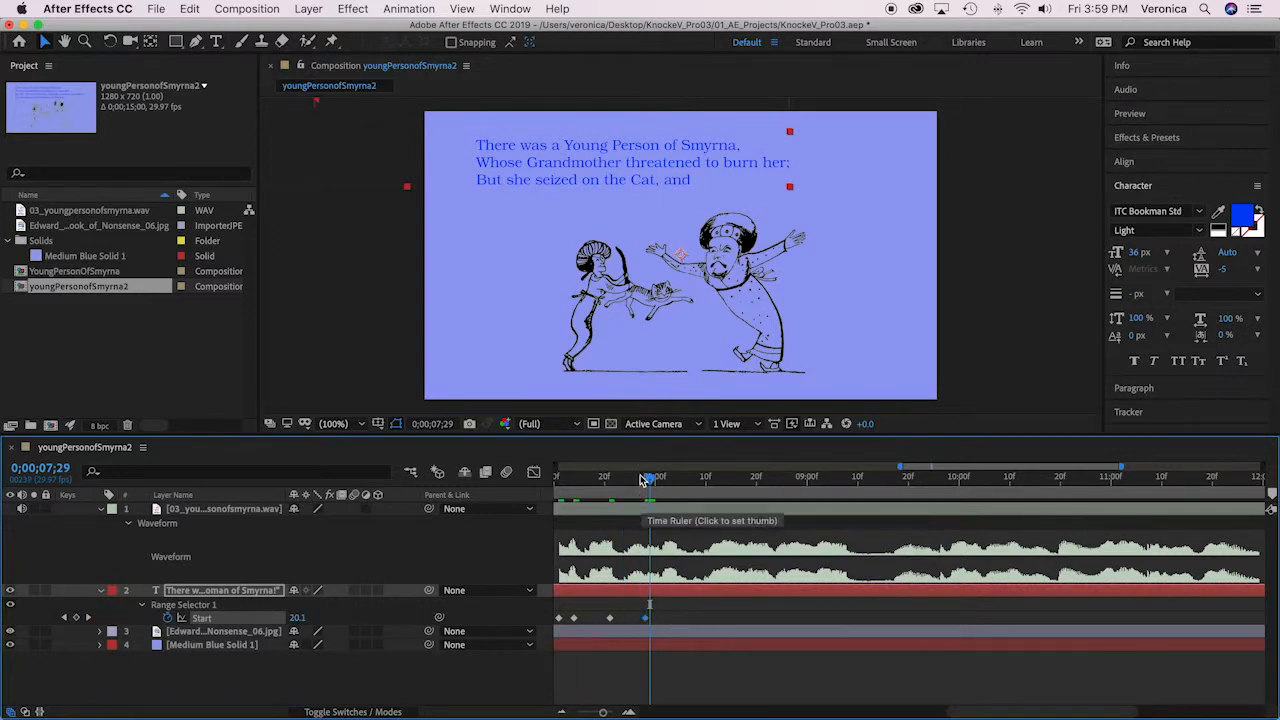
mouse_move(651, 481)
mouse_down()
mouse_move(635, 483)
mouse_move(646, 481)
mouse_up()
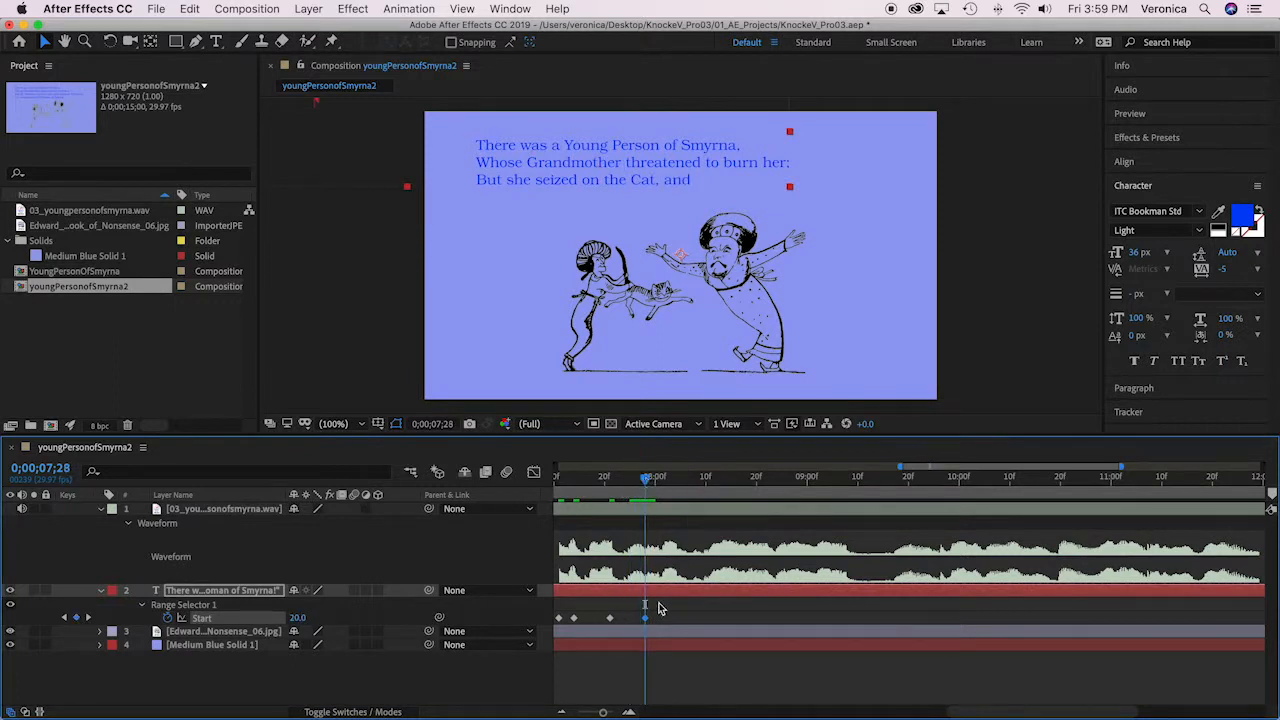
drag(647, 622, 645, 621)
Find where "said," is spoken and add a Start keyframe with value 21 at 0;00;08;01
drag(648, 479, 678, 479)
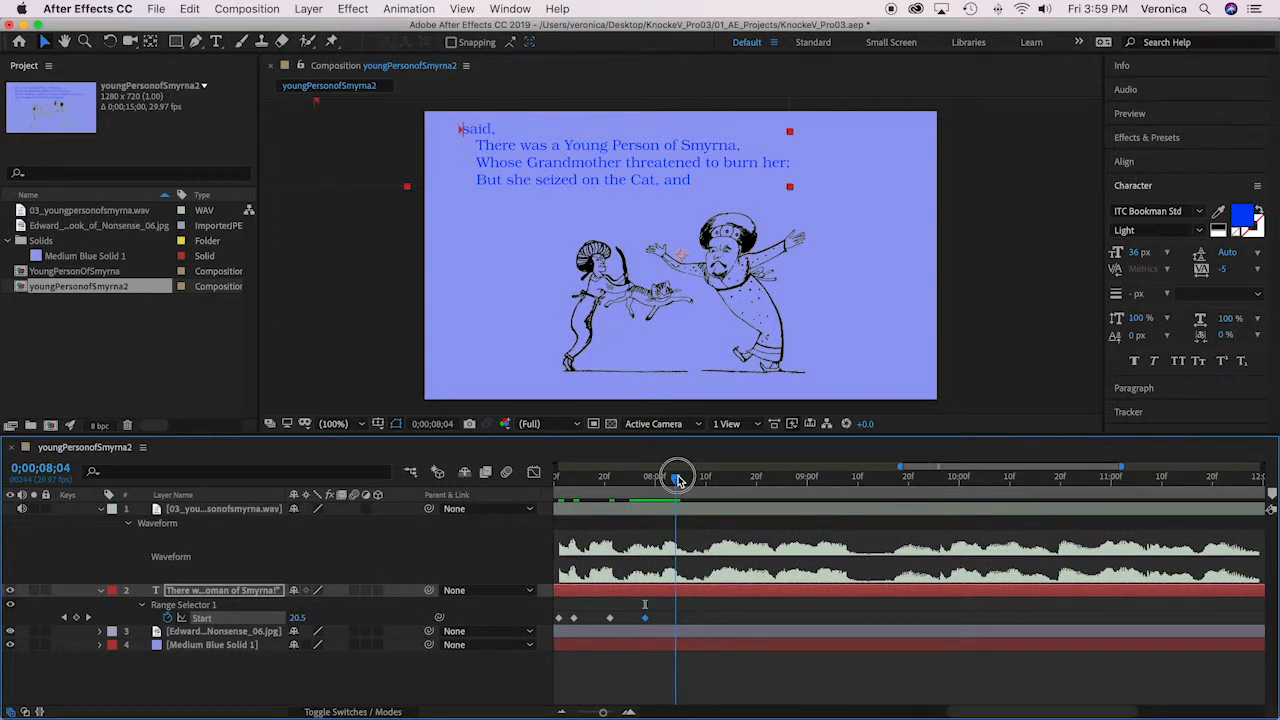
drag(678, 479, 678, 479)
scroll(91, 620, left, 5)
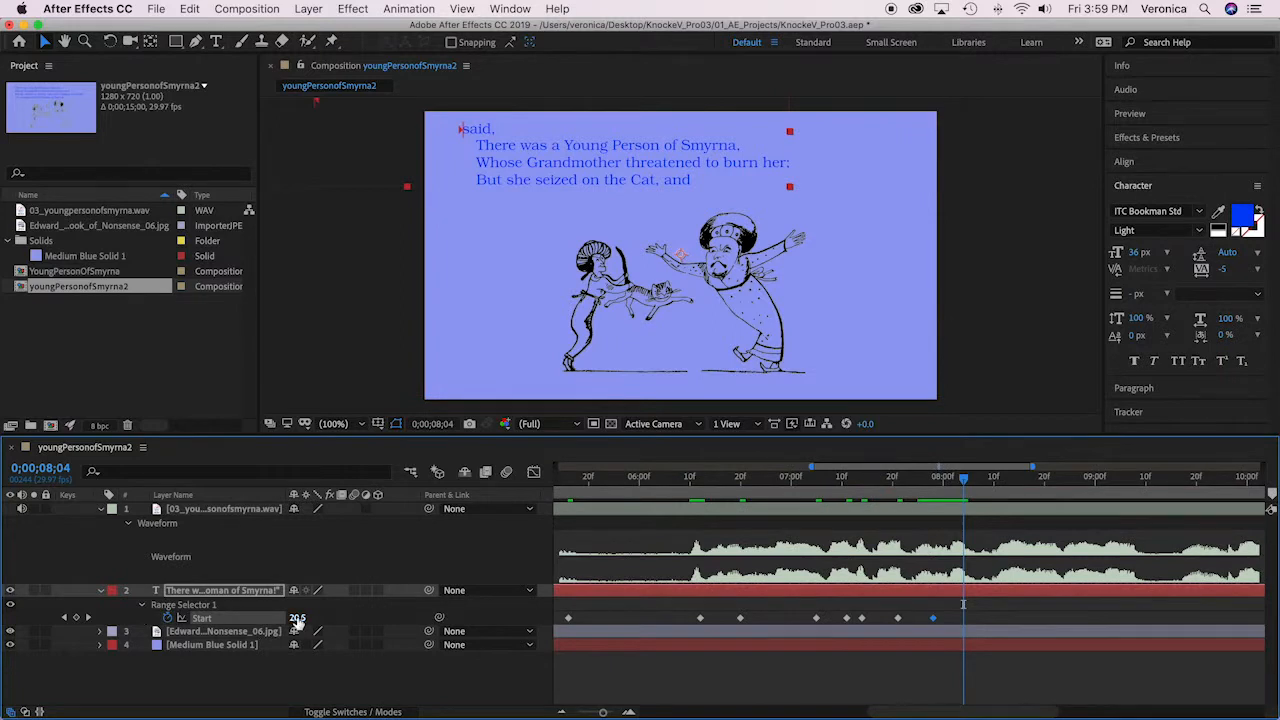
click(66, 619)
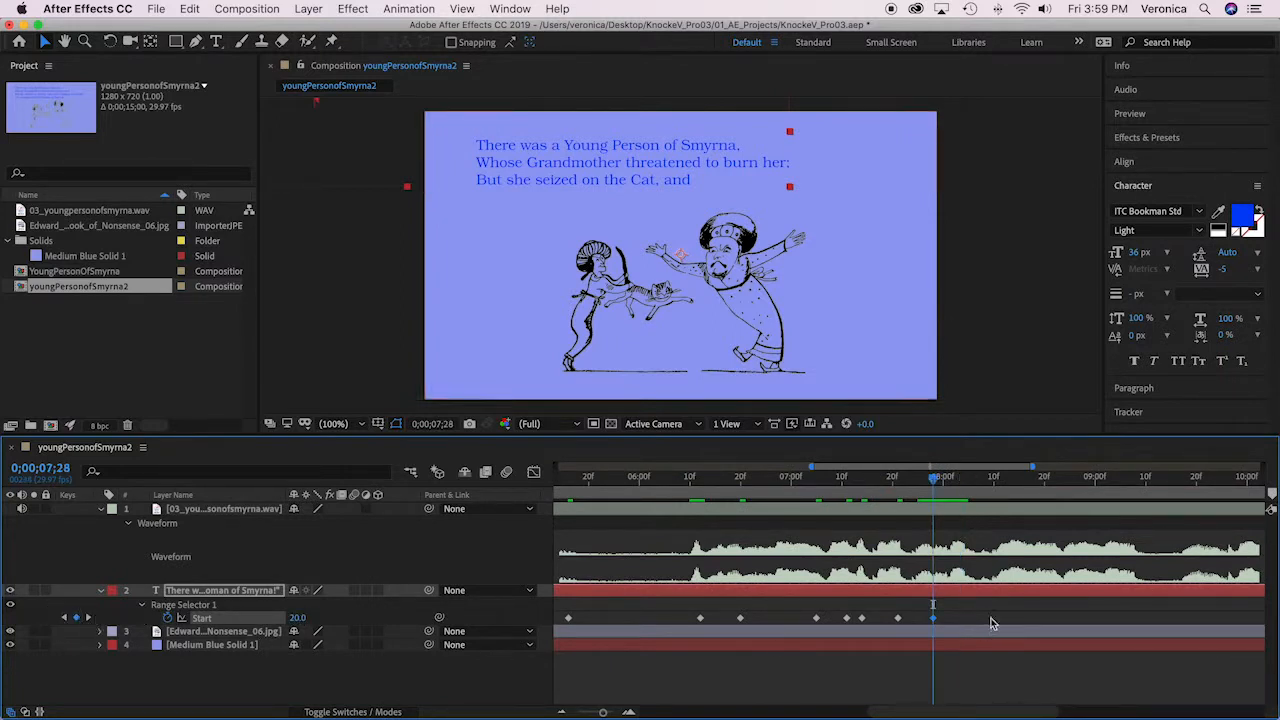
drag(938, 483, 951, 481)
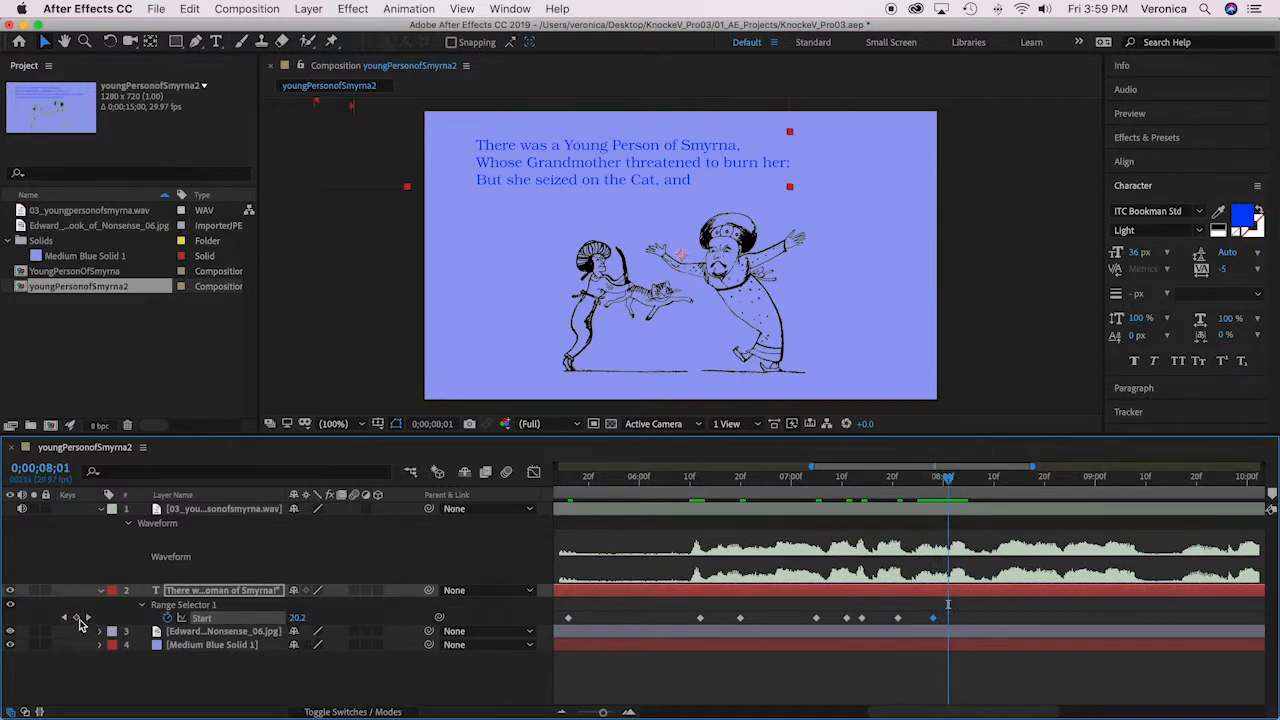
click(297, 618)
text(21)
scroll(308, 620, left, 3)
scroll(374, 645, right, 1)
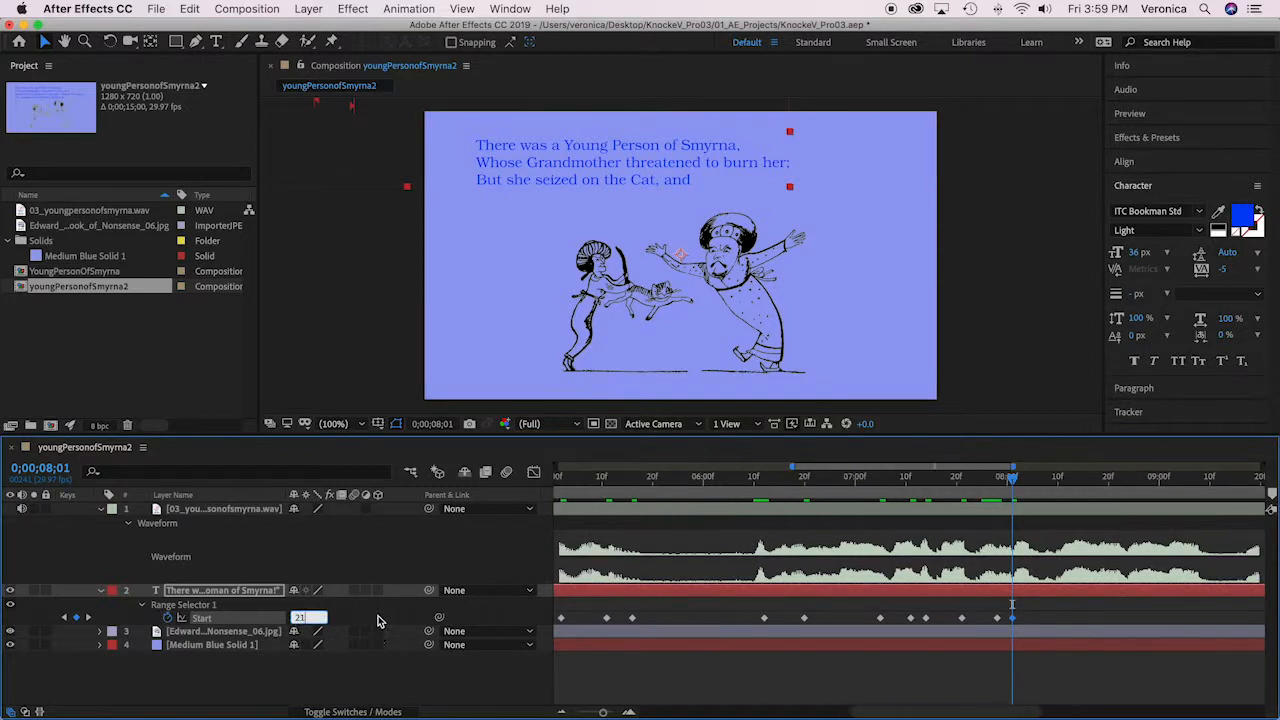
key(Return)
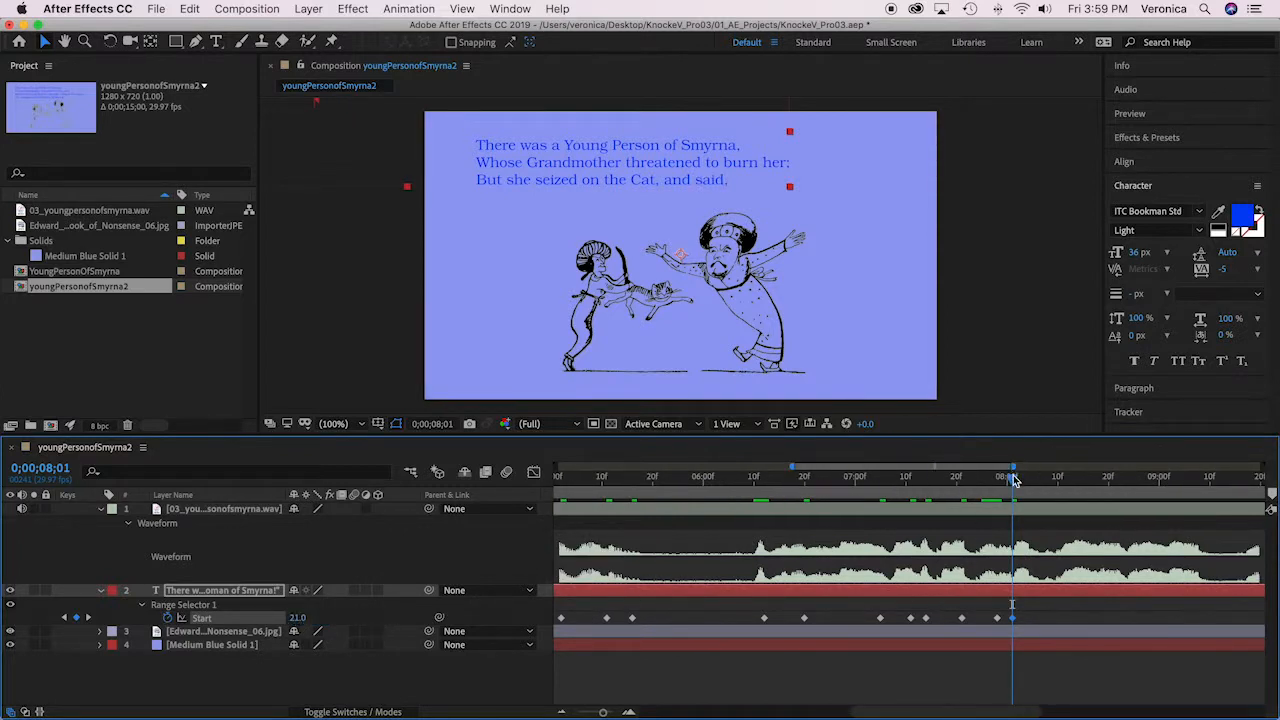
Add a Start keyframe with value 22 at 0;00;08;18 for the word "Granny,"
mouse_move(1013, 476)
mouse_down()
mouse_move(1063, 480)
mouse_move(989, 492)
mouse_move(1099, 500)
mouse_up()
click(76, 617)
click(298, 618)
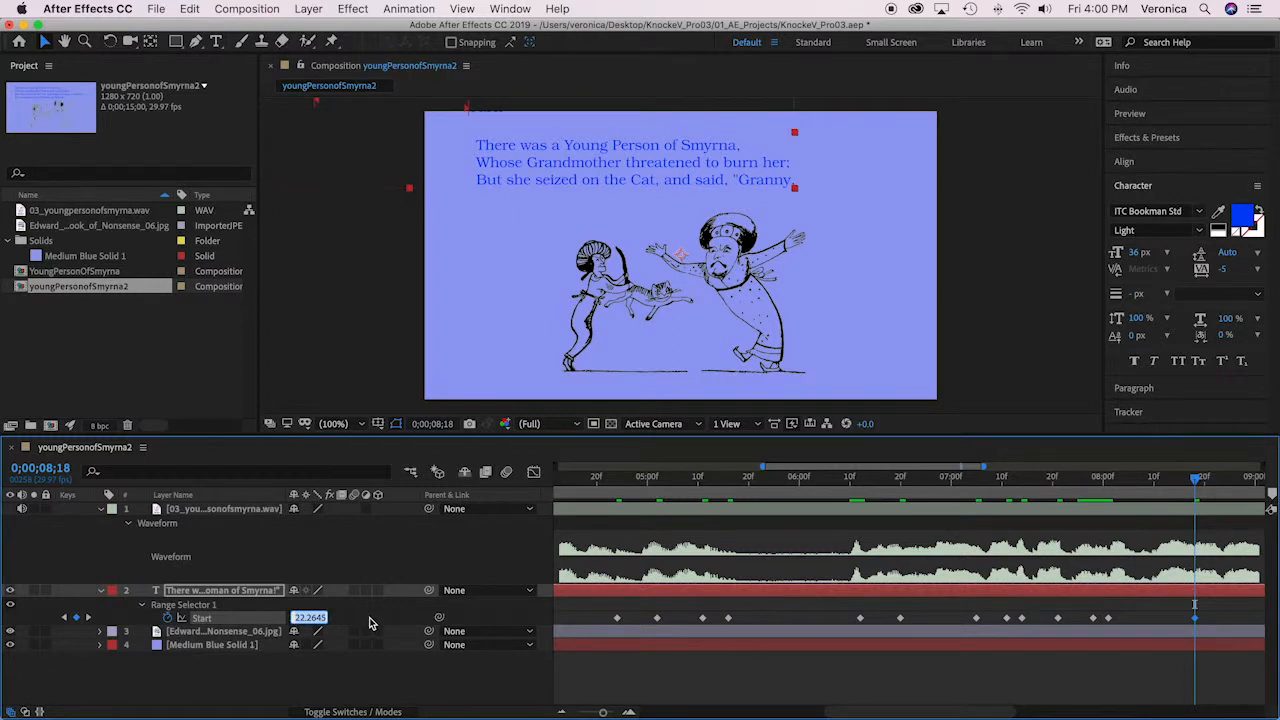
text(22)
key(Return)
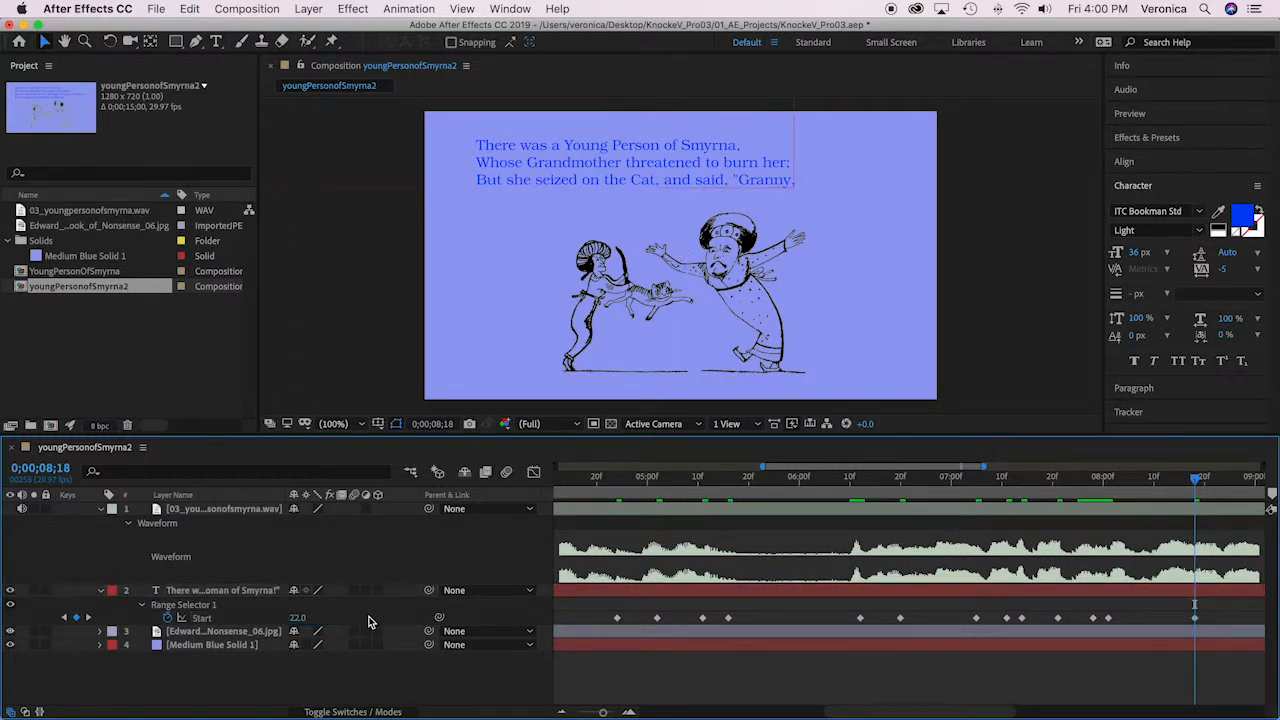
Add a Start keyframe with value 23 at 0;00;08;24 for the word "burn" in the third line
scroll(1257, 629, right, 2)
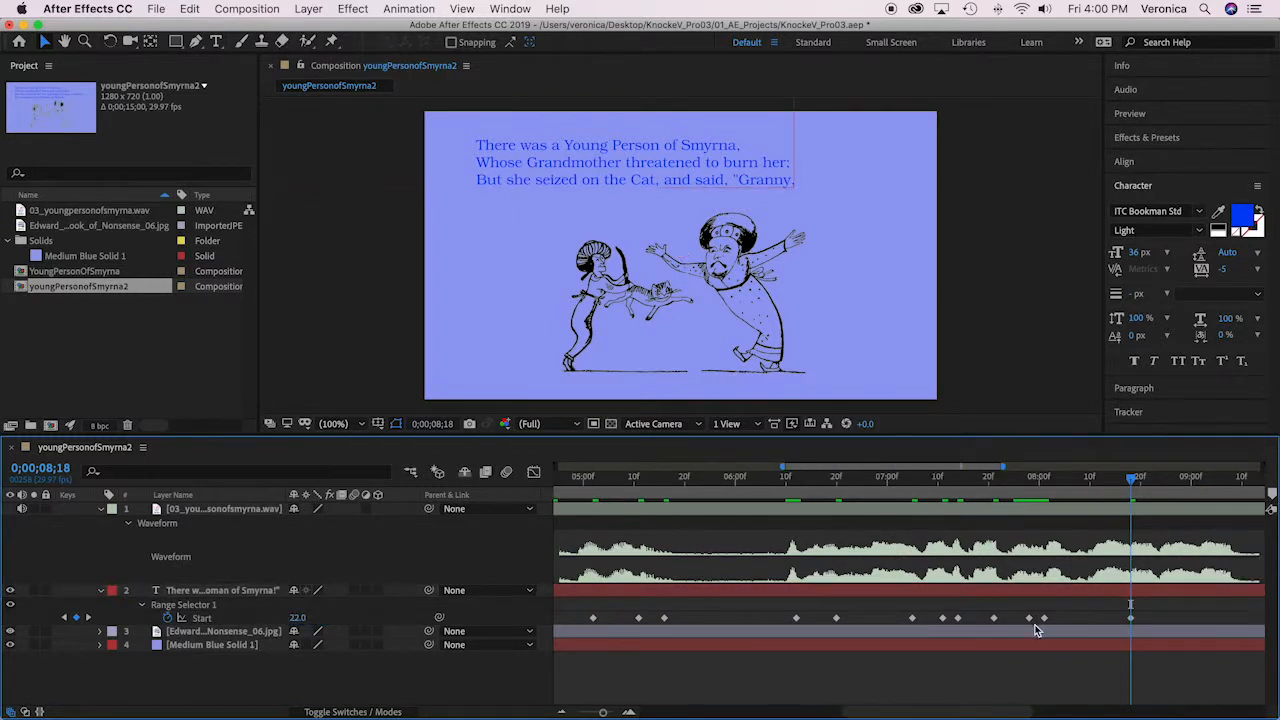
scroll(1035, 625, right, 10)
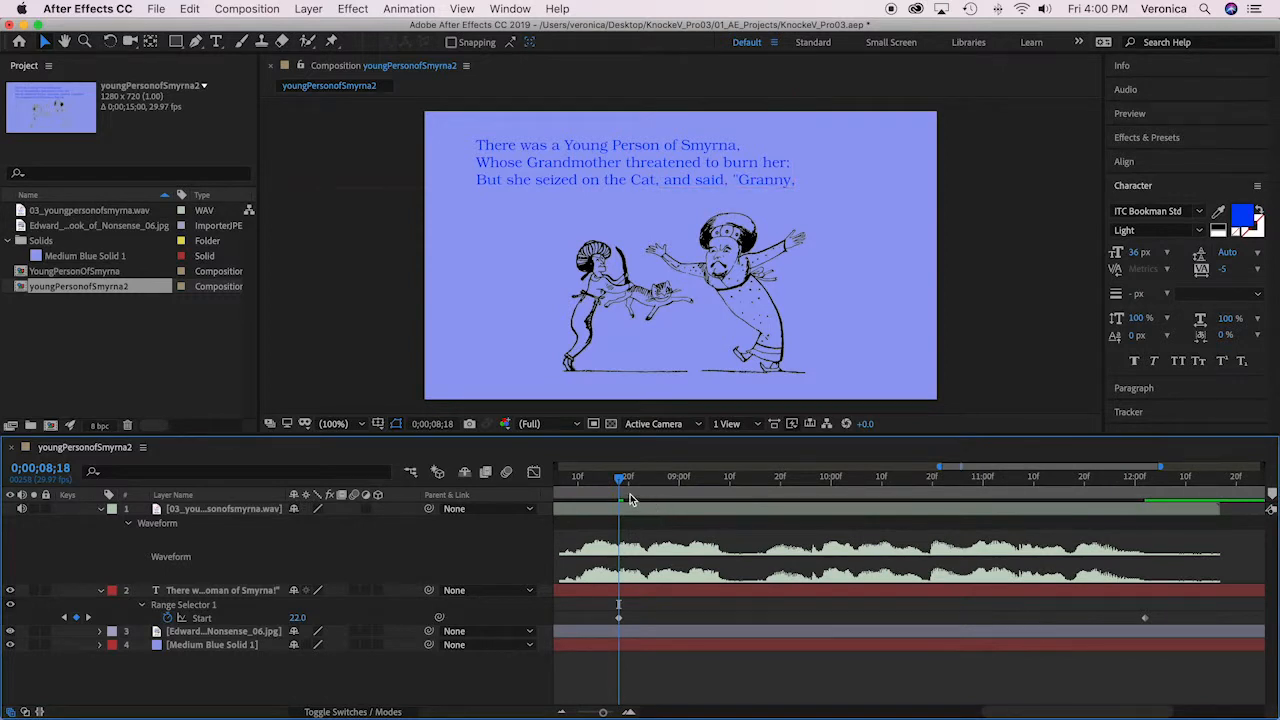
drag(622, 484, 649, 480)
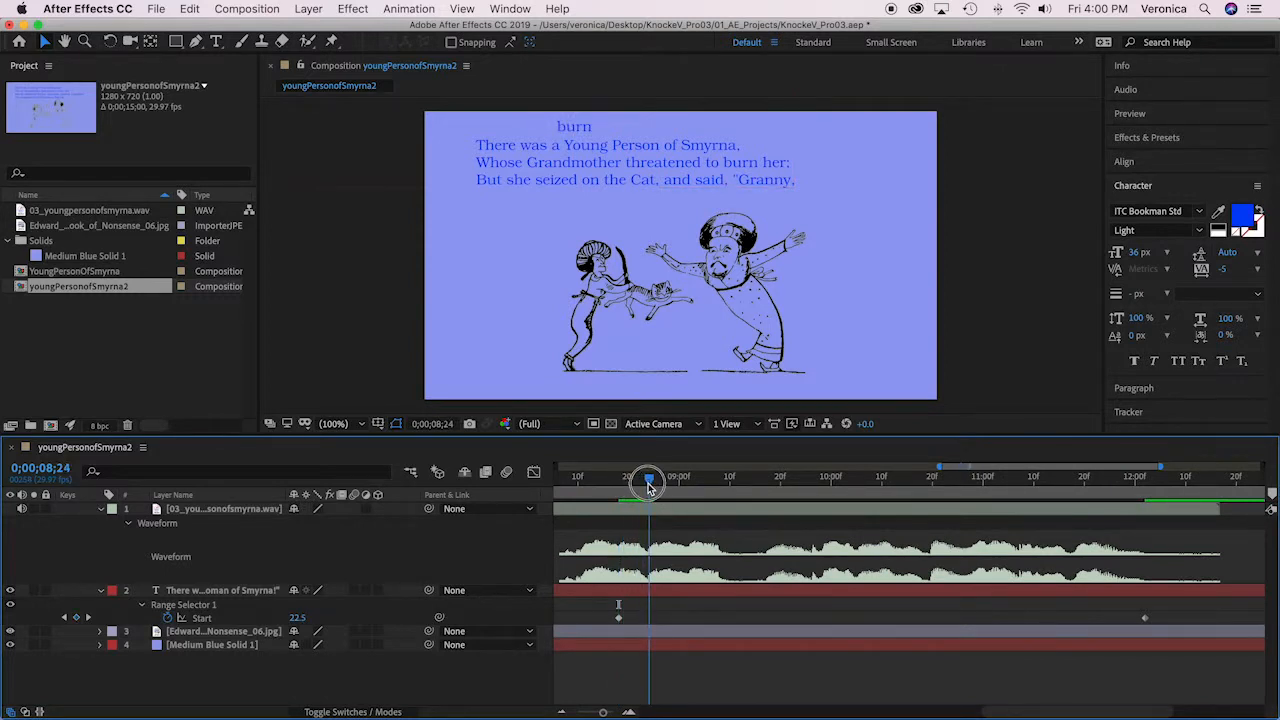
click(77, 617)
click(298, 618)
text(23)
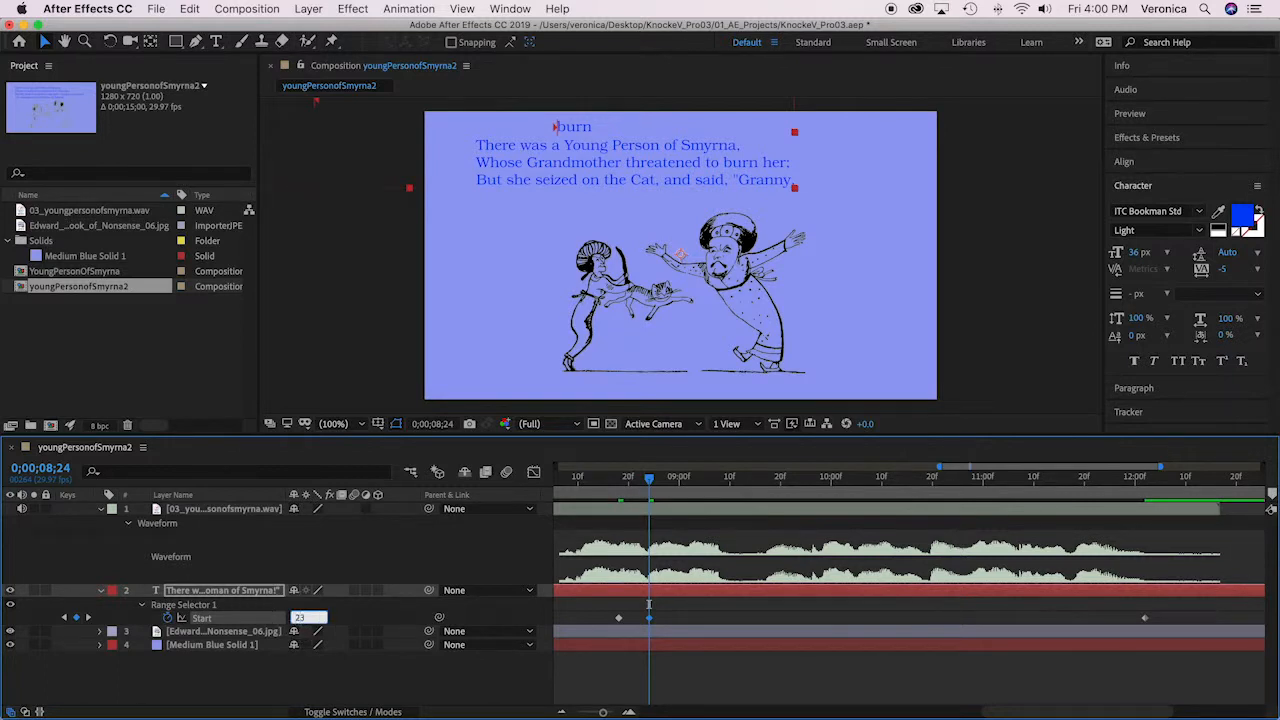
key(Return)
Add a Start keyframe with value 24 at 0;00;09;02 for the word "that!"
scroll(617, 548, left, 2)
drag(680, 482, 720, 478)
click(76, 618)
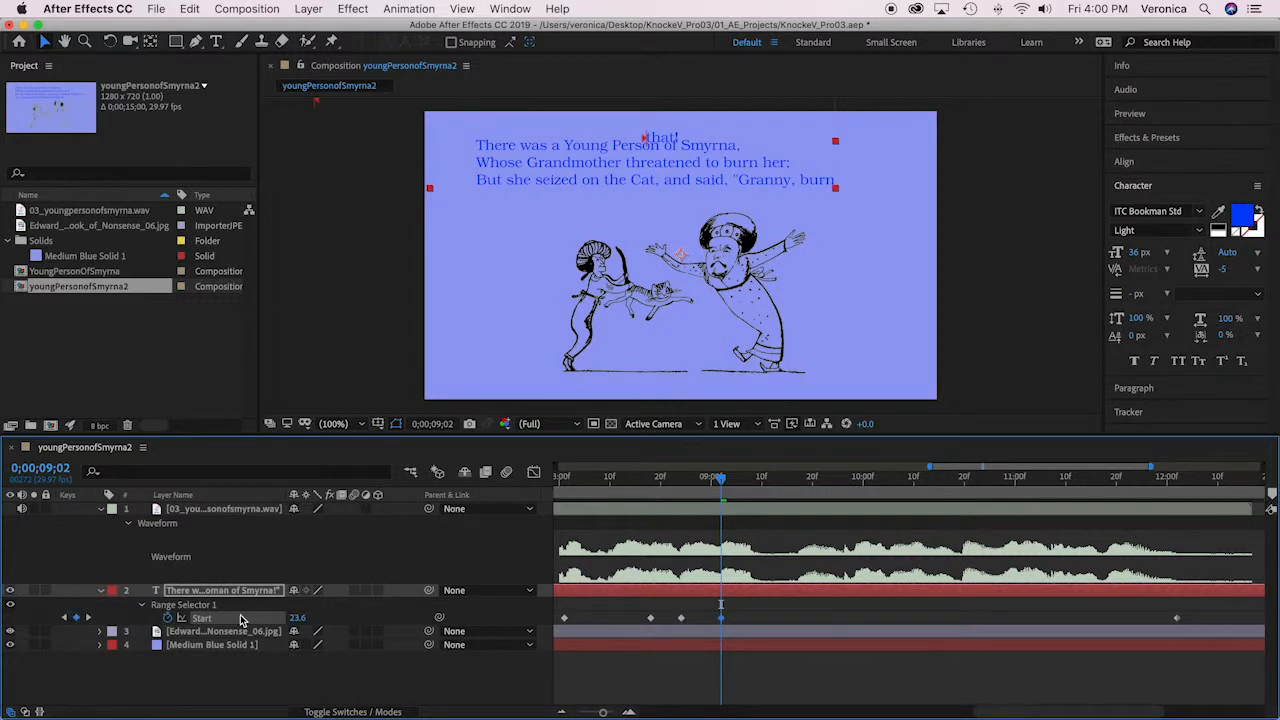
click(298, 619)
text(2)
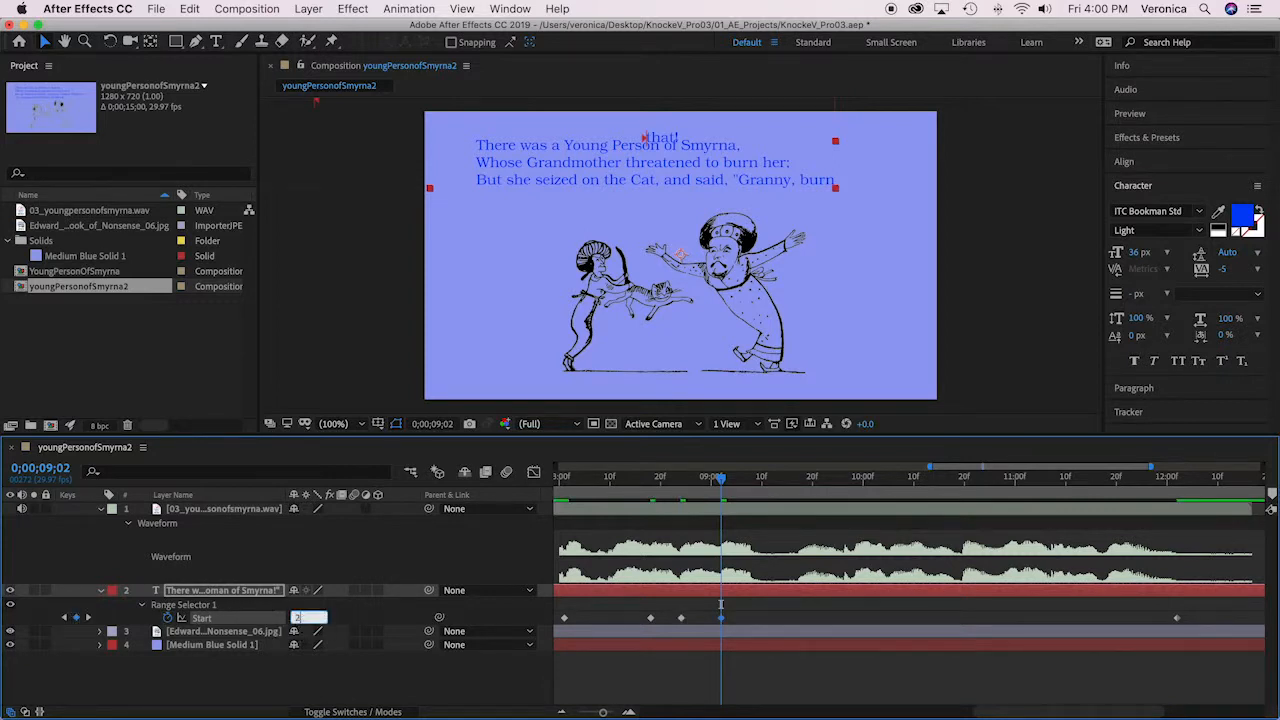
text(4)
key(Return)
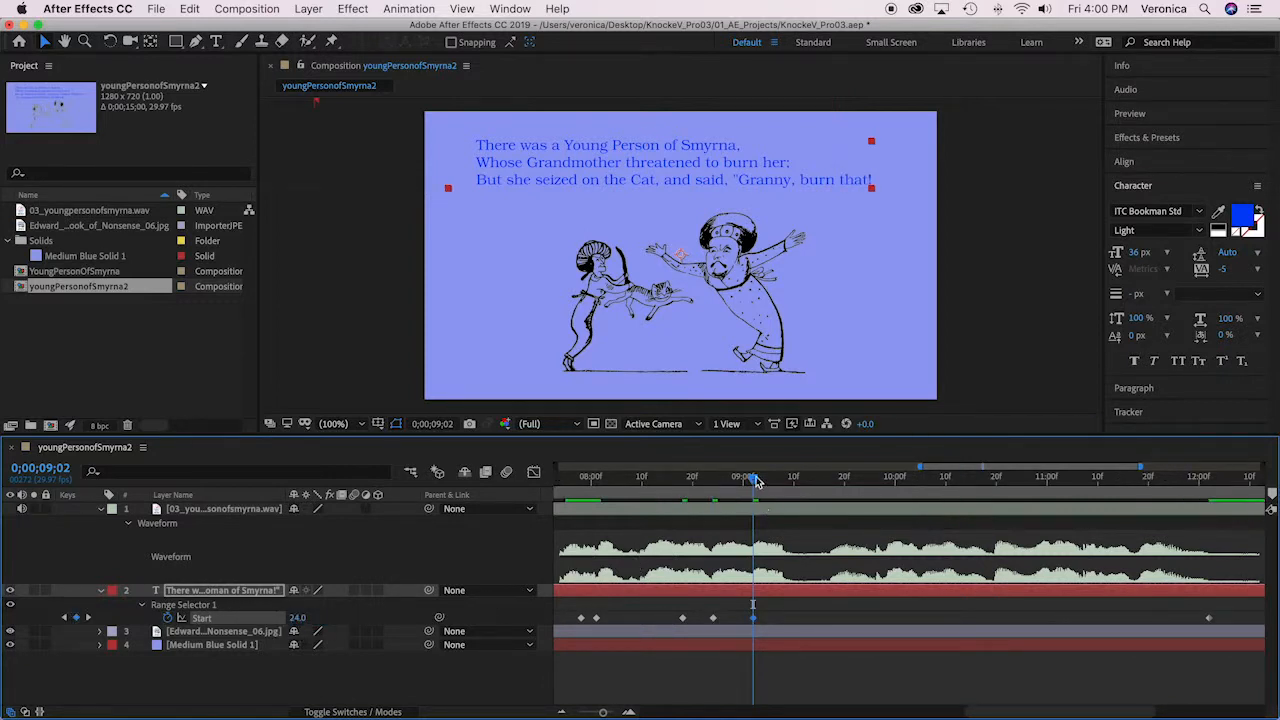
Add a Start keyframe for "You" at 0;00;09;08 and one with value 26 for "incongruous" at 0;00;09;17
drag(757, 481, 784, 479)
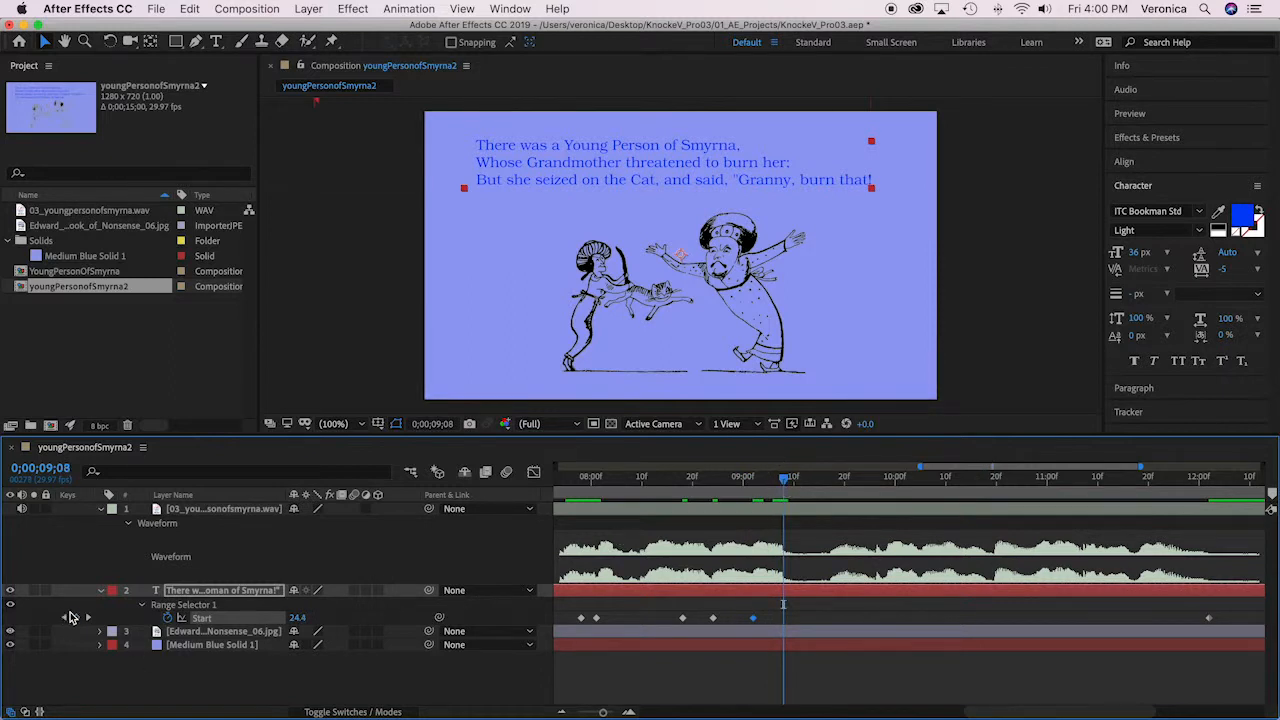
click(297, 618)
key(Return)
drag(788, 483, 831, 485)
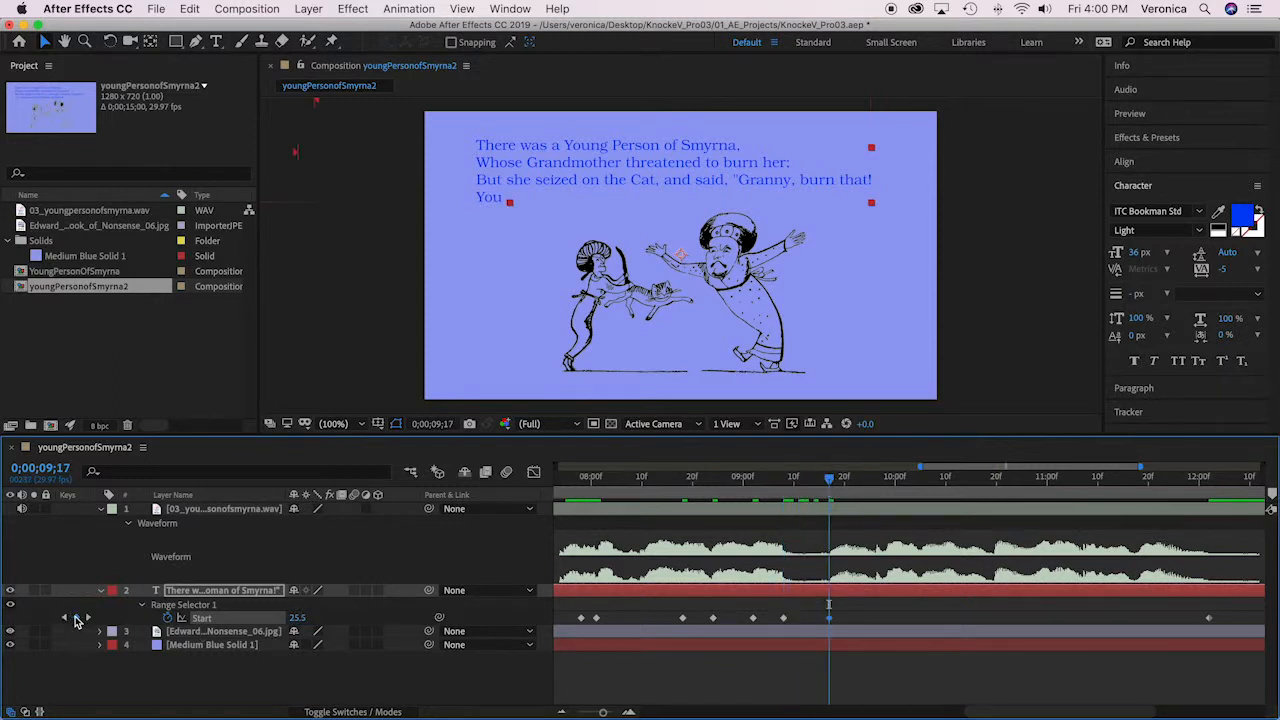
click(297, 618)
text(2)
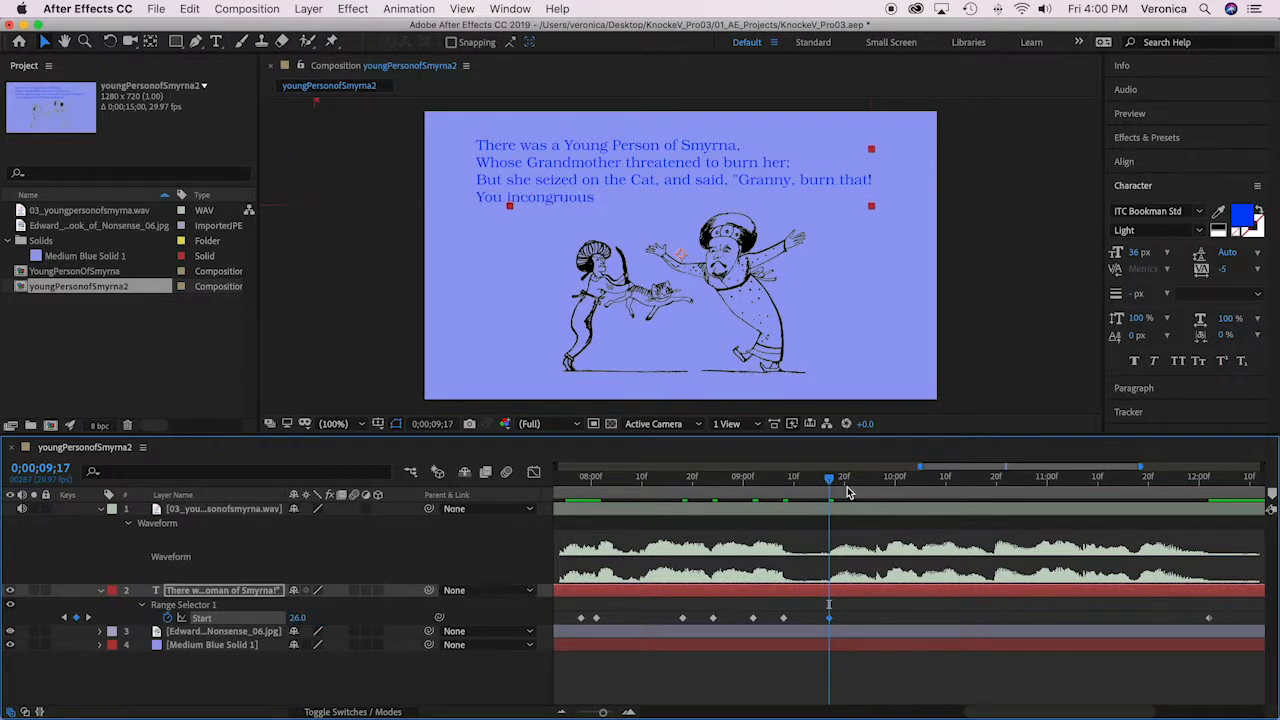
Find where "Old" and "Woman" are spoken and add their Start keyframes at 0;00;09;29 and 0;00;10;07
key(space)
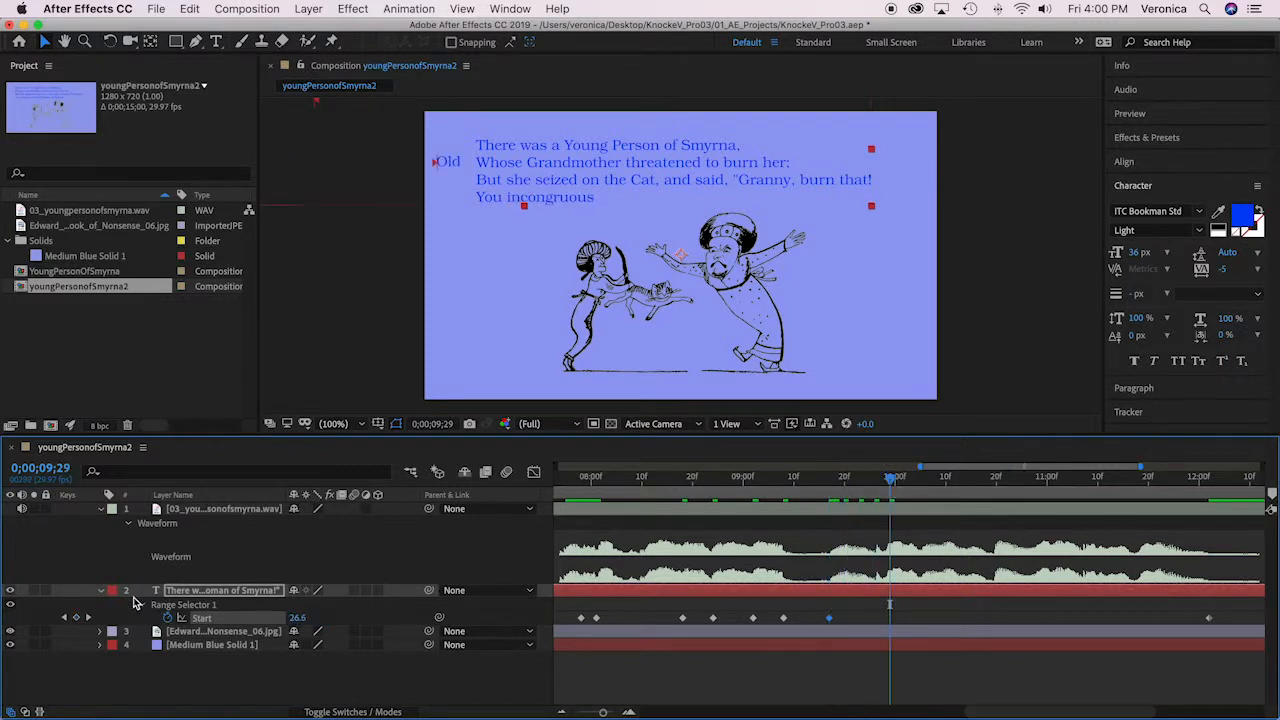
click(77, 618)
click(300, 619)
key(Return)
key(space)
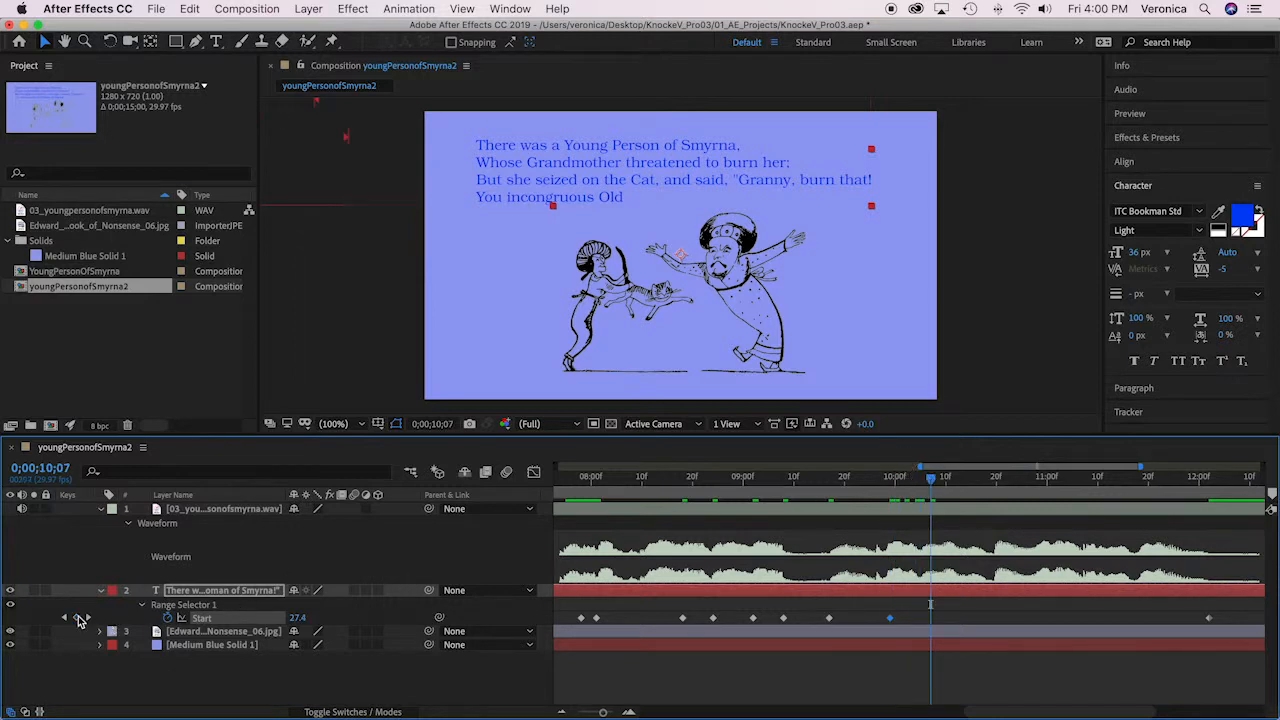
click(303, 619)
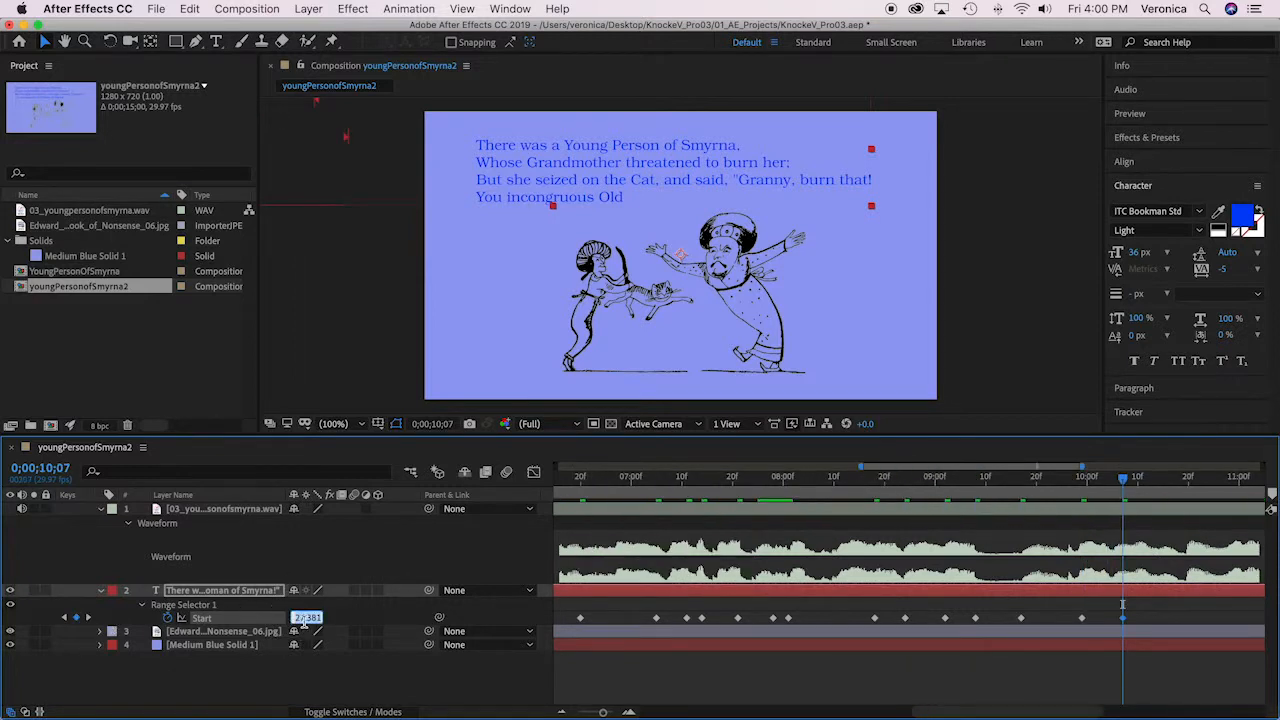
key(Return)
Add a Start keyframe with value 29 at 0;00;10;17 for the word "of" in the last line
scroll(1013, 545, left, 1)
scroll(1012, 545, right, 3)
drag(835, 483, 885, 480)
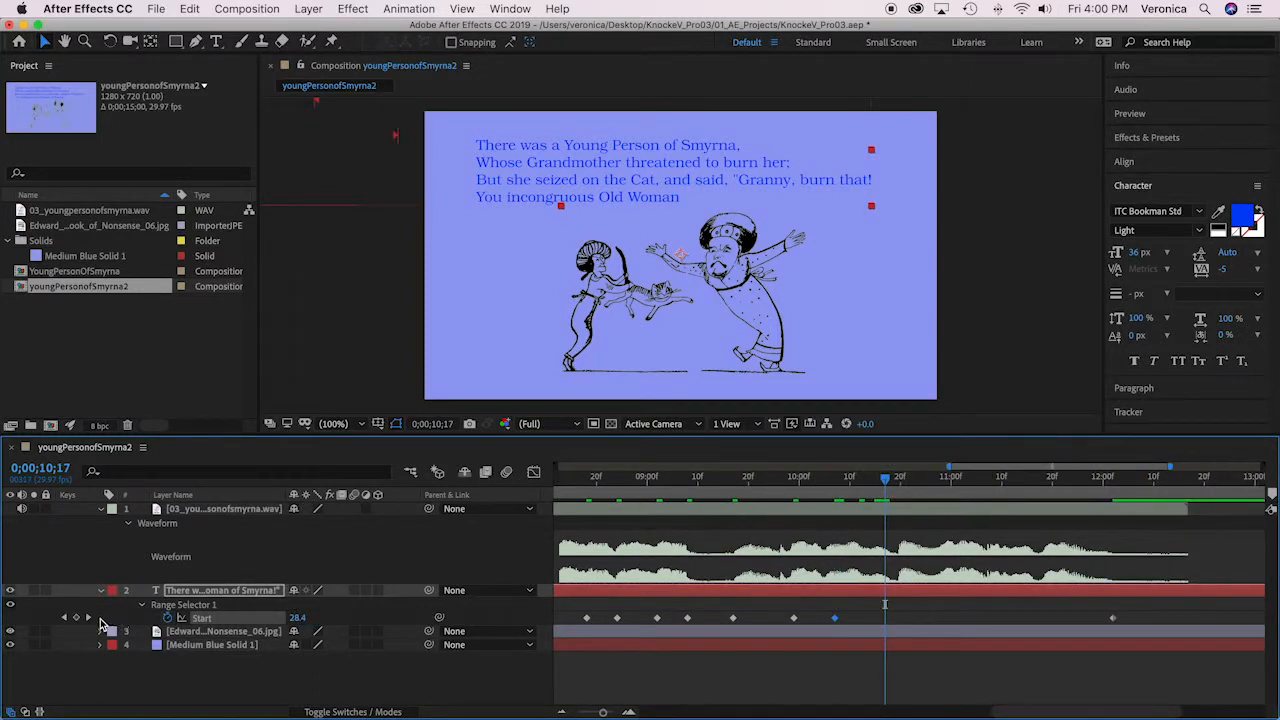
click(300, 621)
text(29)
key(Return)
Check the narration and shift the Start keyframes for "Old", "Woman" and "of" later together, placing "Old" at 0;00;10;14
drag(886, 478, 953, 482)
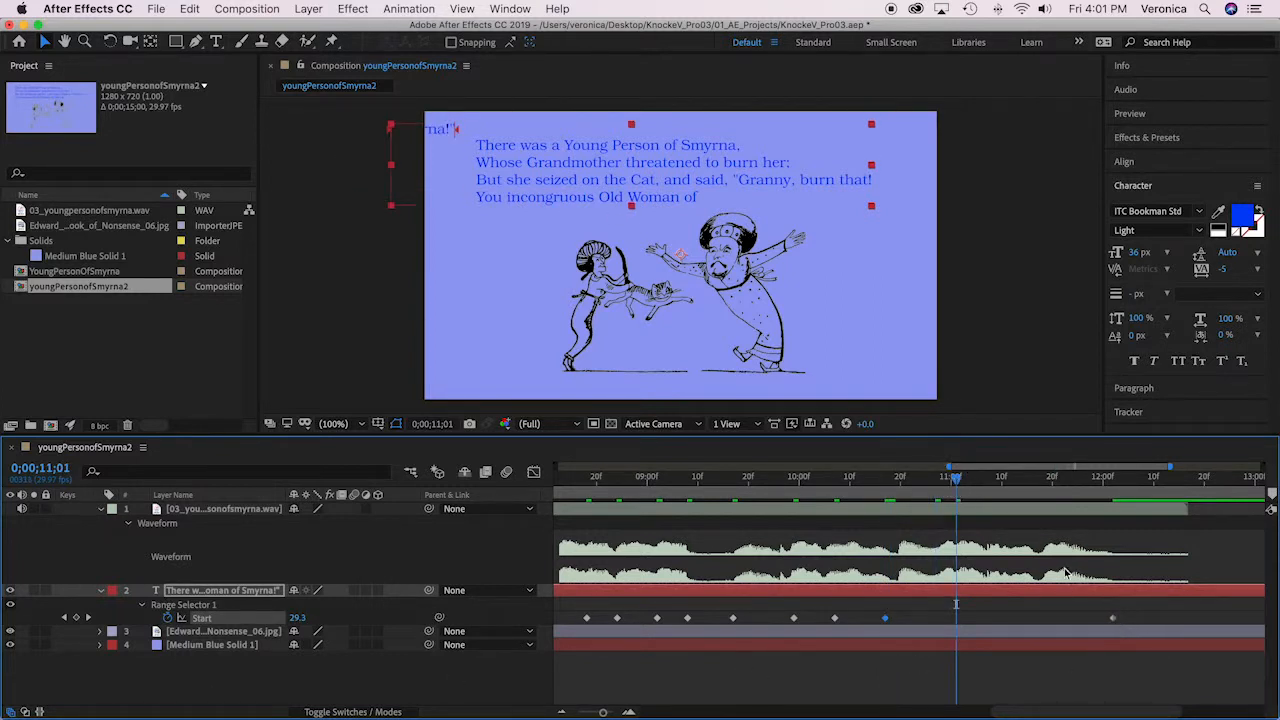
drag(957, 482, 870, 528)
drag(786, 603, 880, 626)
drag(799, 621, 874, 618)
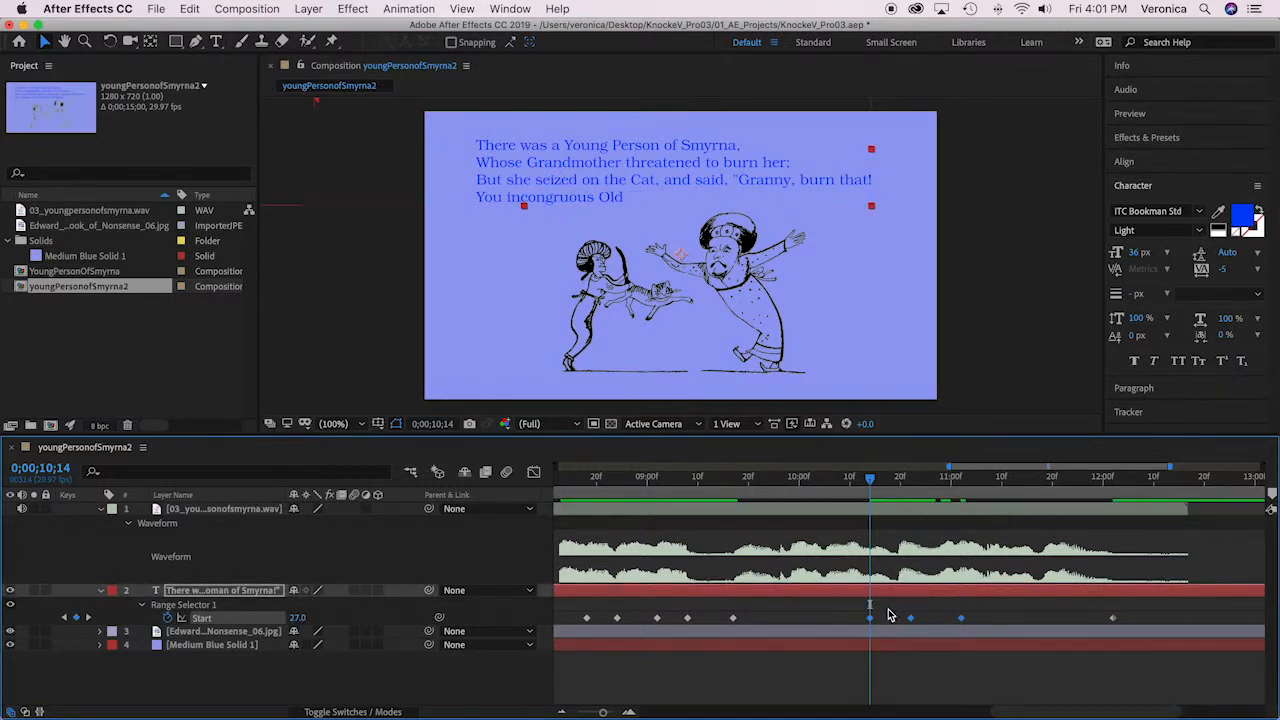
click(889, 615)
Move the "incongruous" Start keyframe to about 0;00;10;15 and the "Old", "Woman" and "of" keyframes about six frames later
drag(874, 481, 729, 484)
drag(730, 618, 996, 640)
mouse_move(868, 619)
mouse_down()
mouse_move(900, 618)
mouse_move(851, 618)
mouse_move(875, 618)
mouse_up()
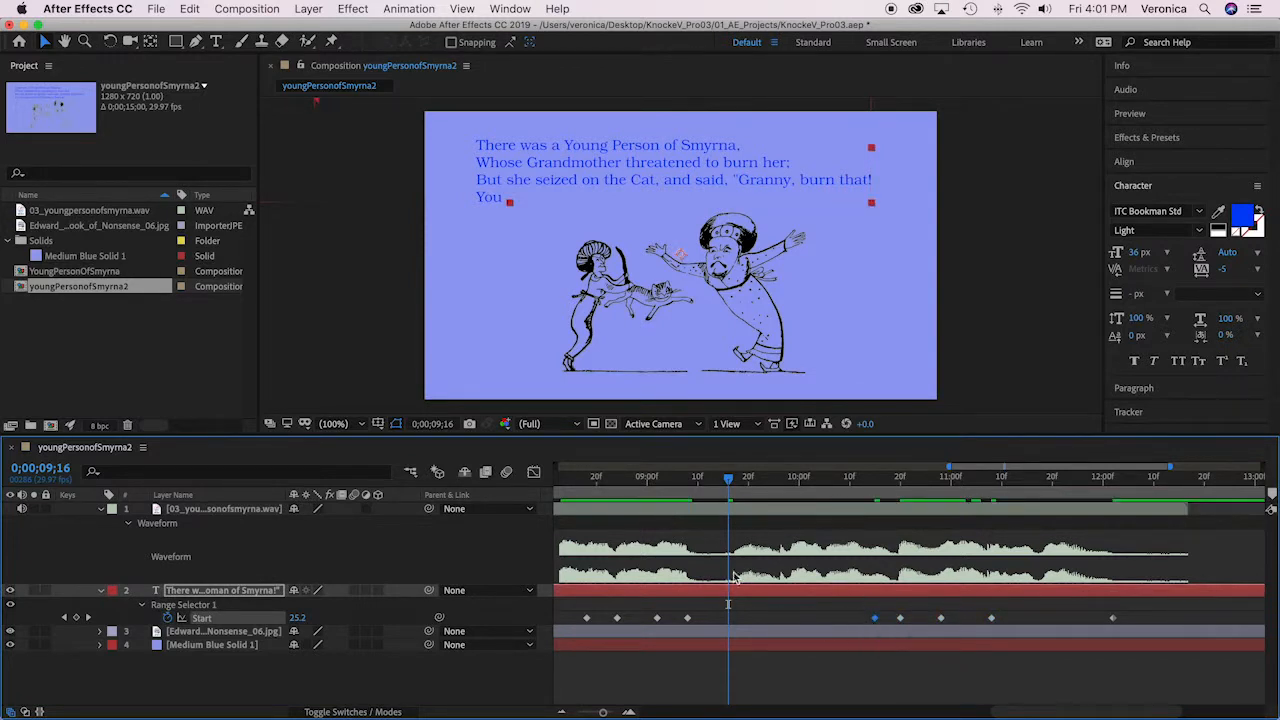
Find where the final "Smyrna!" is spoken and move the last Start keyframe earlier to about 0;00;11;22
click(729, 481)
drag(729, 481, 1054, 536)
click(1114, 619)
drag(1116, 622, 1063, 617)
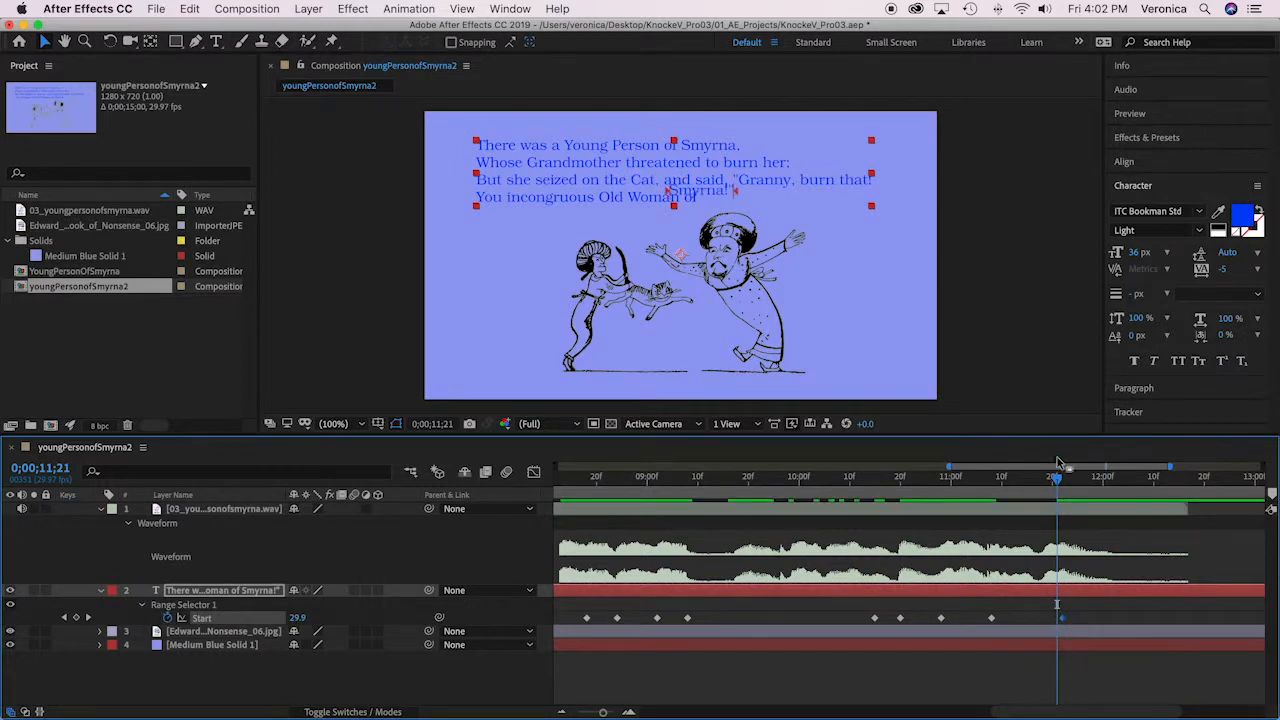
Play the animation from the beginning and shift the Start keyframes of the first two lines about two frames earlier
drag(1057, 482, 434, 443)
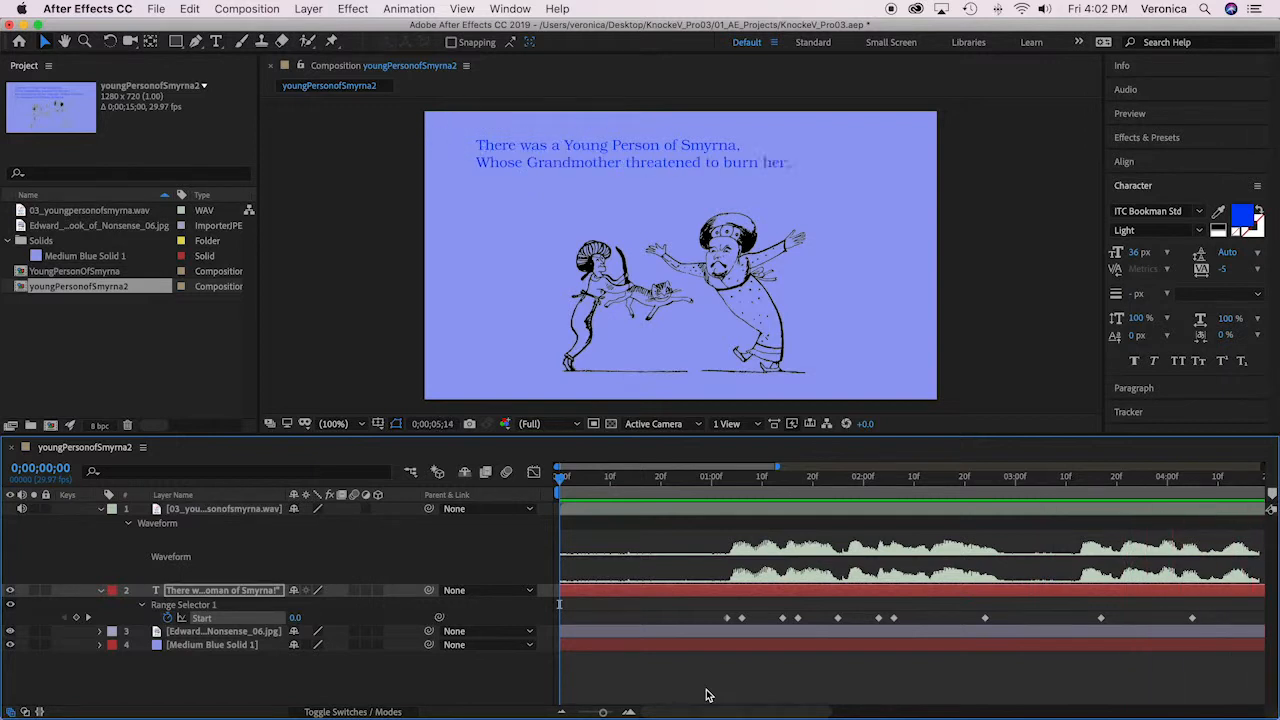
key(space)
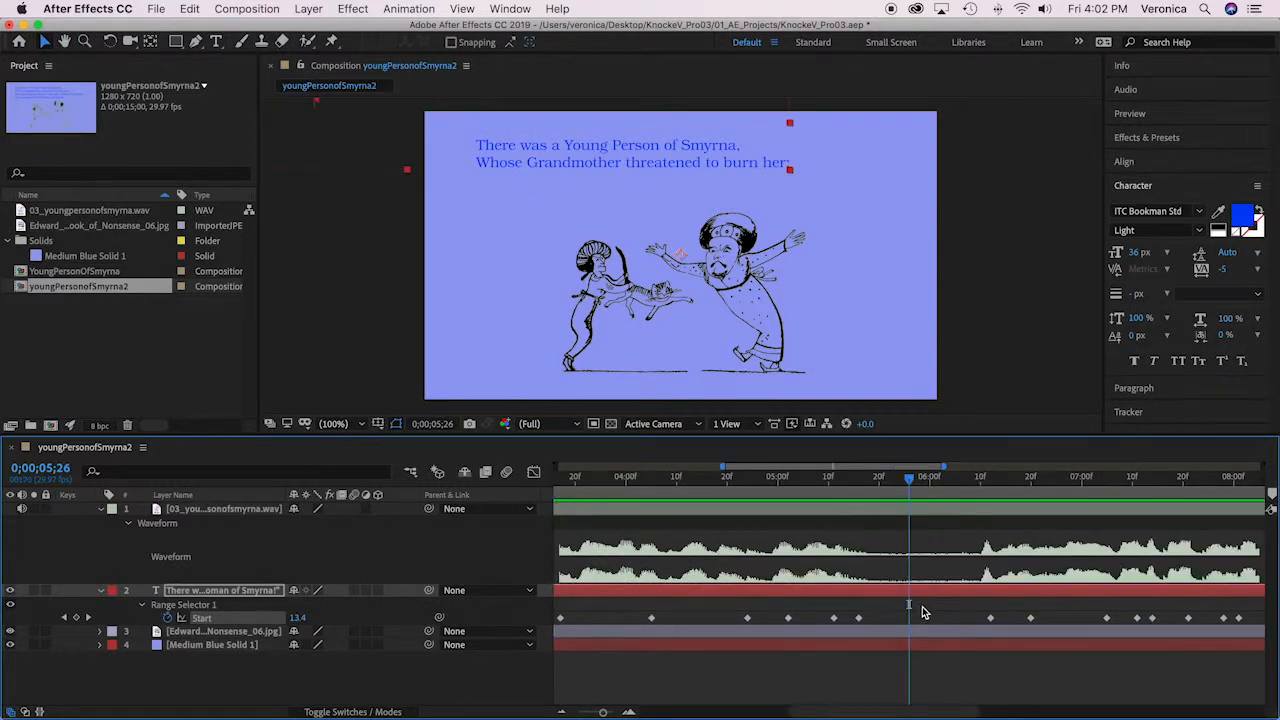
drag(922, 607, 557, 620)
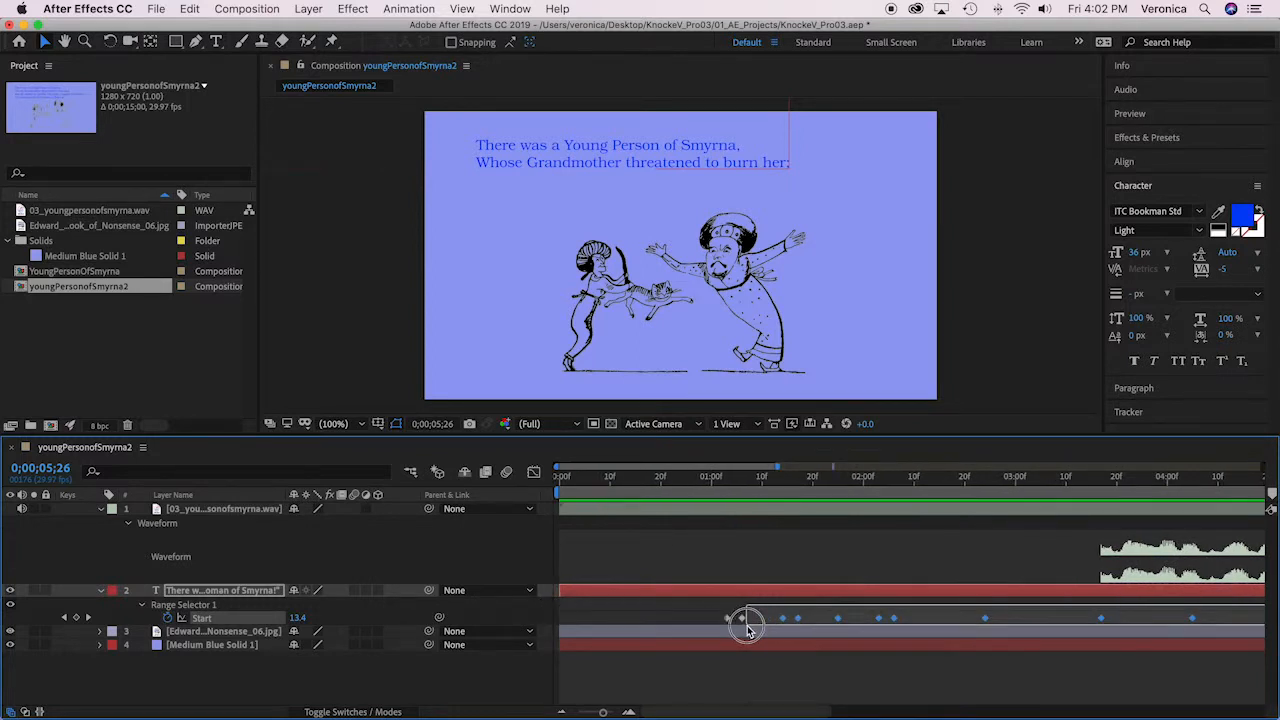
drag(747, 625, 711, 625)
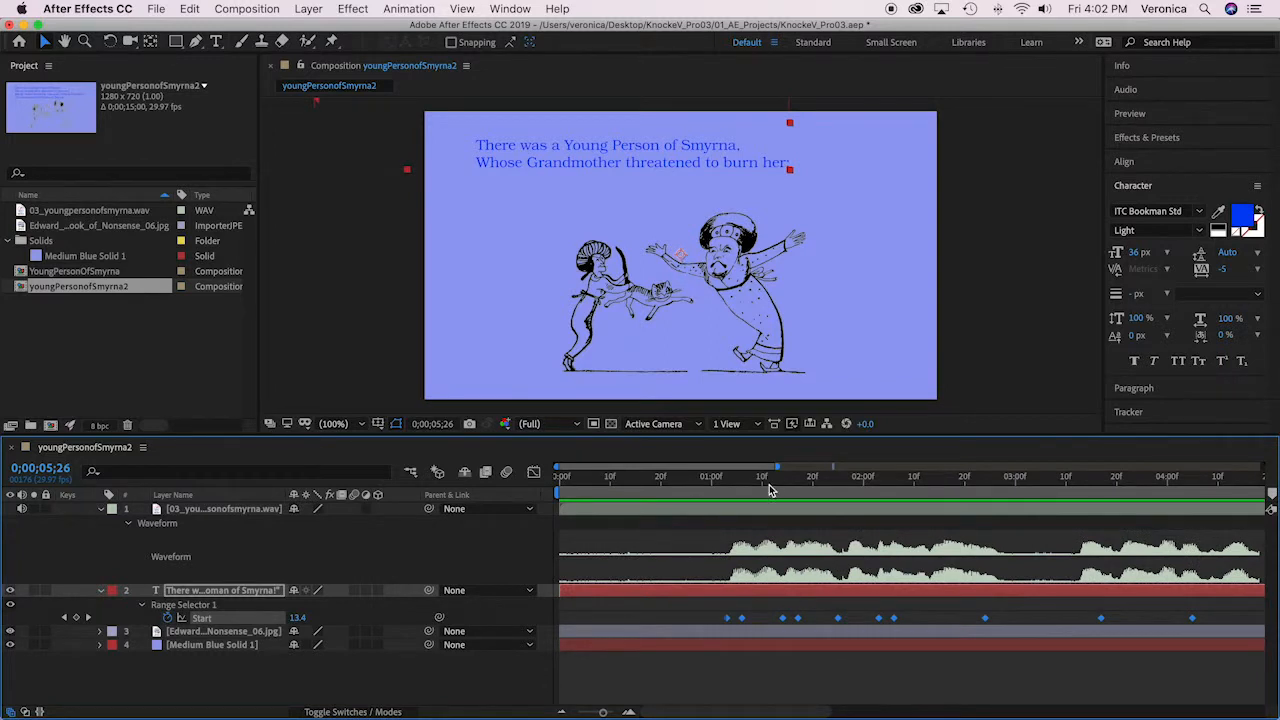
drag(728, 620, 719, 621)
click(674, 618)
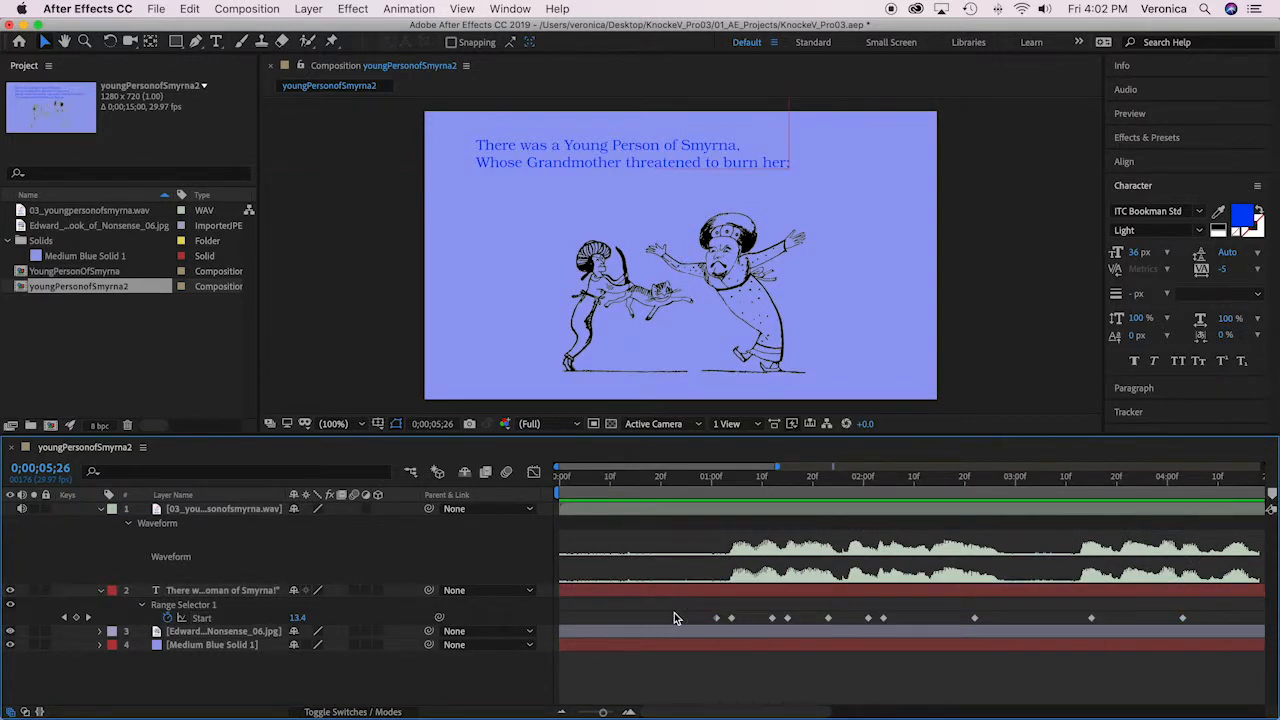
Preview the animation over the whole timeline to check the word timing against the narration
click(607, 492)
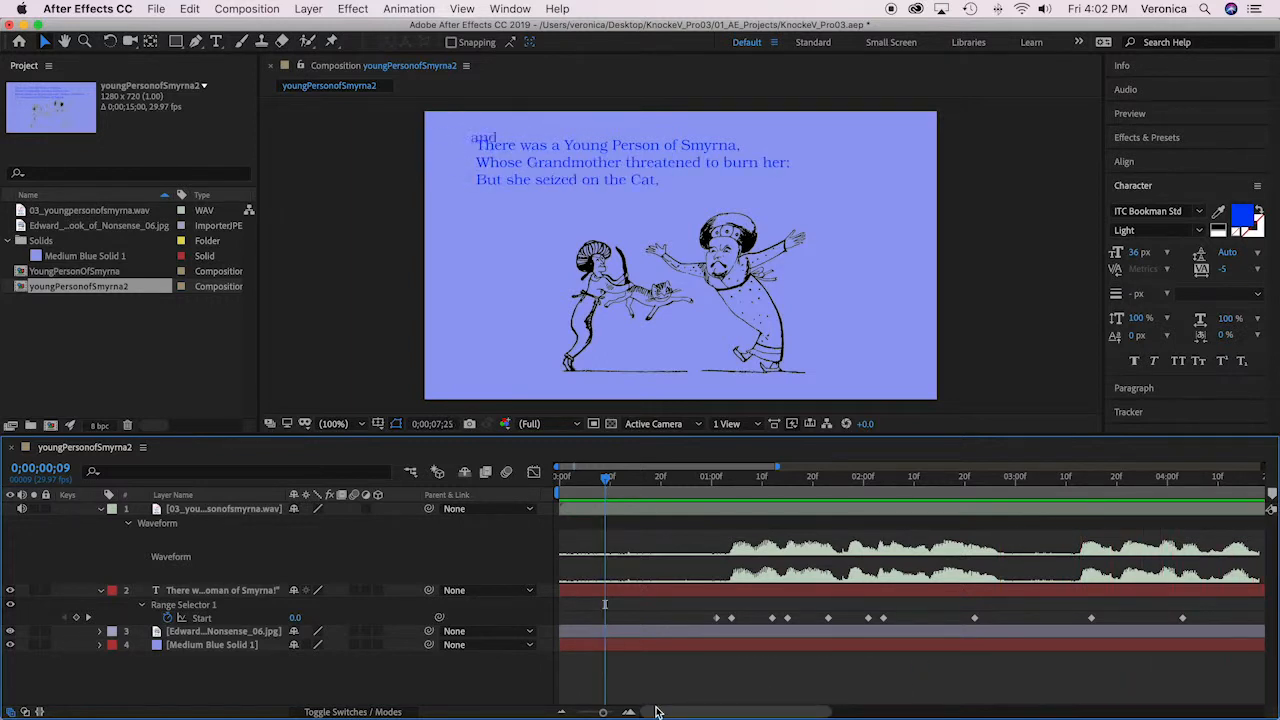
drag(603, 712, 575, 714)
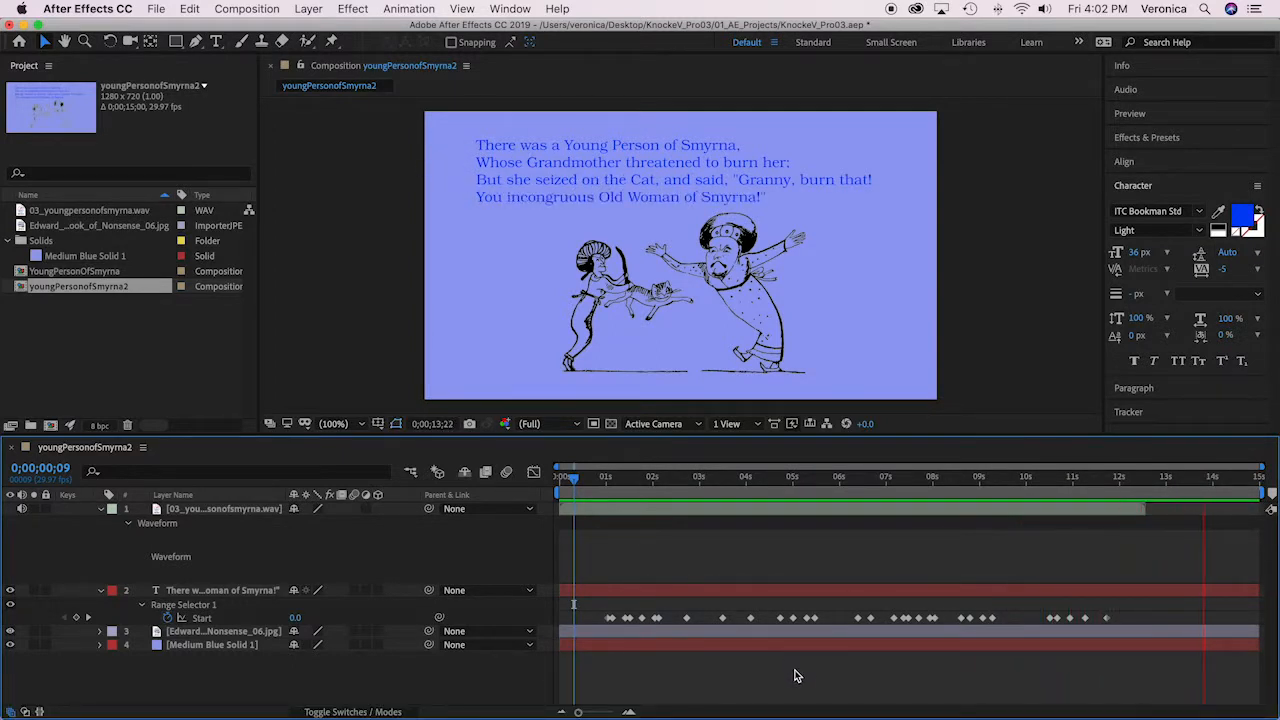
key(space)
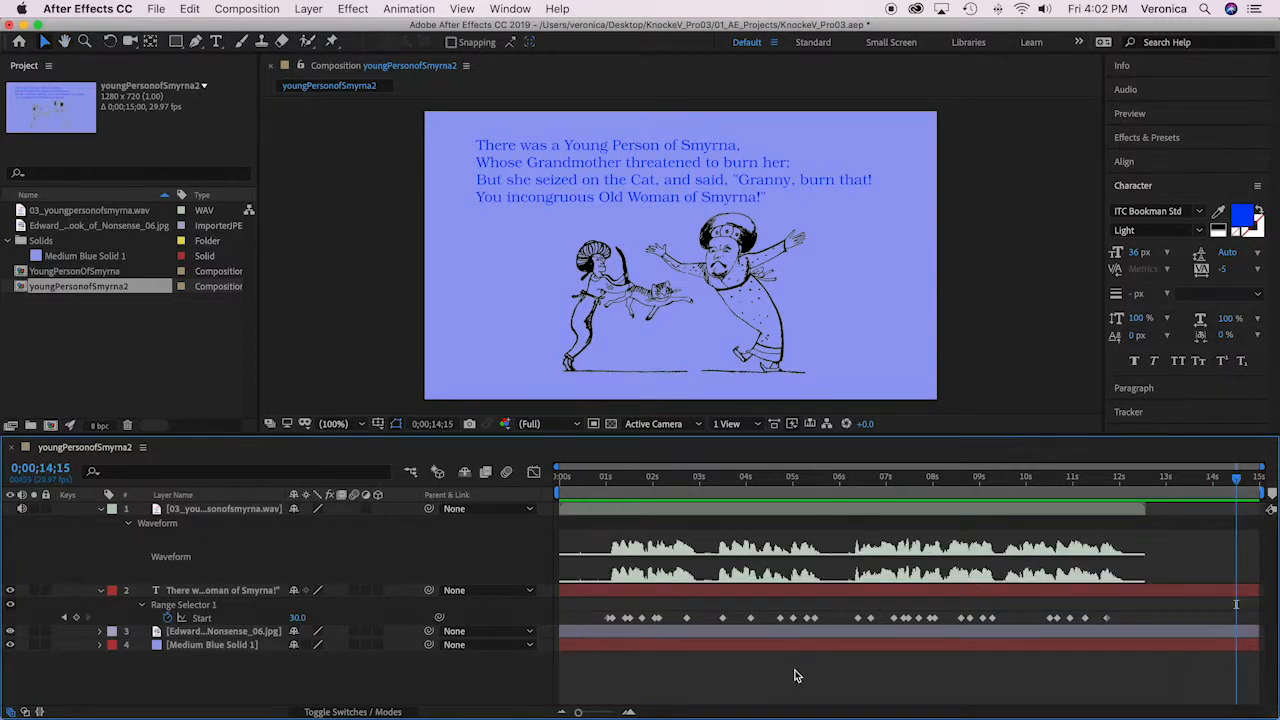
key(space)
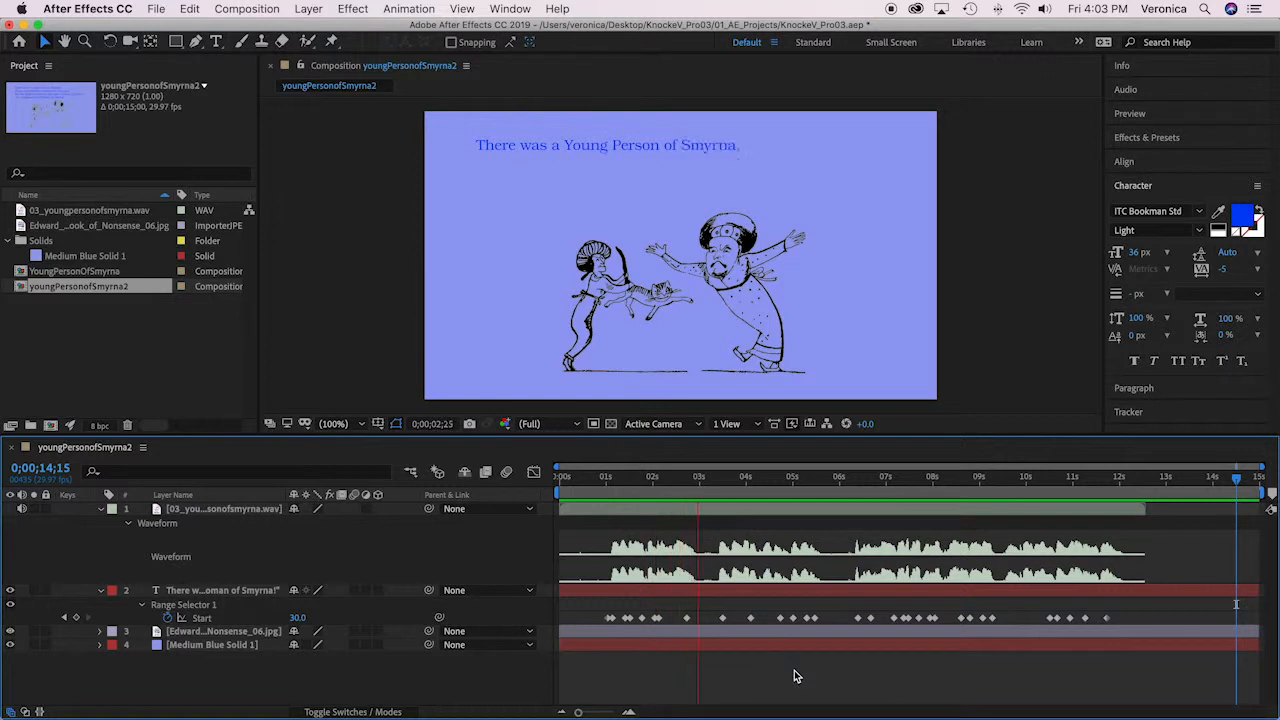
key(space)
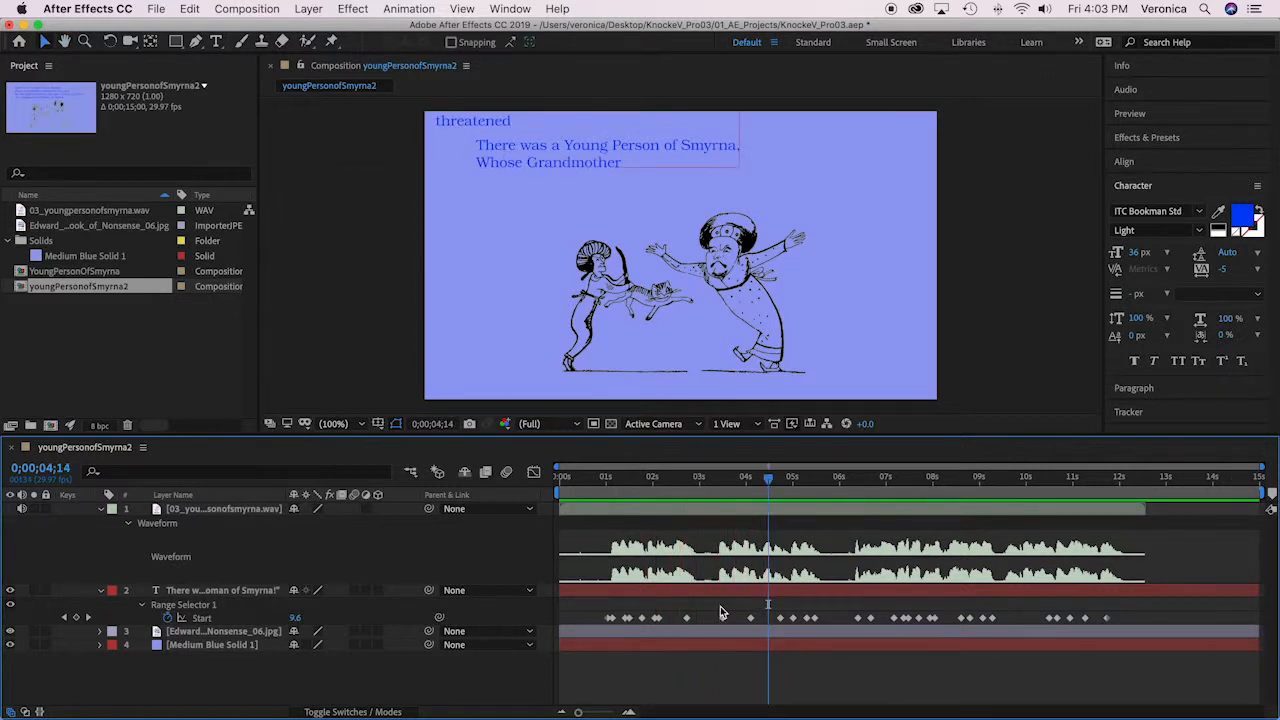
Shift the six Start keyframes of the second line about three frames earlier
drag(716, 611, 822, 622)
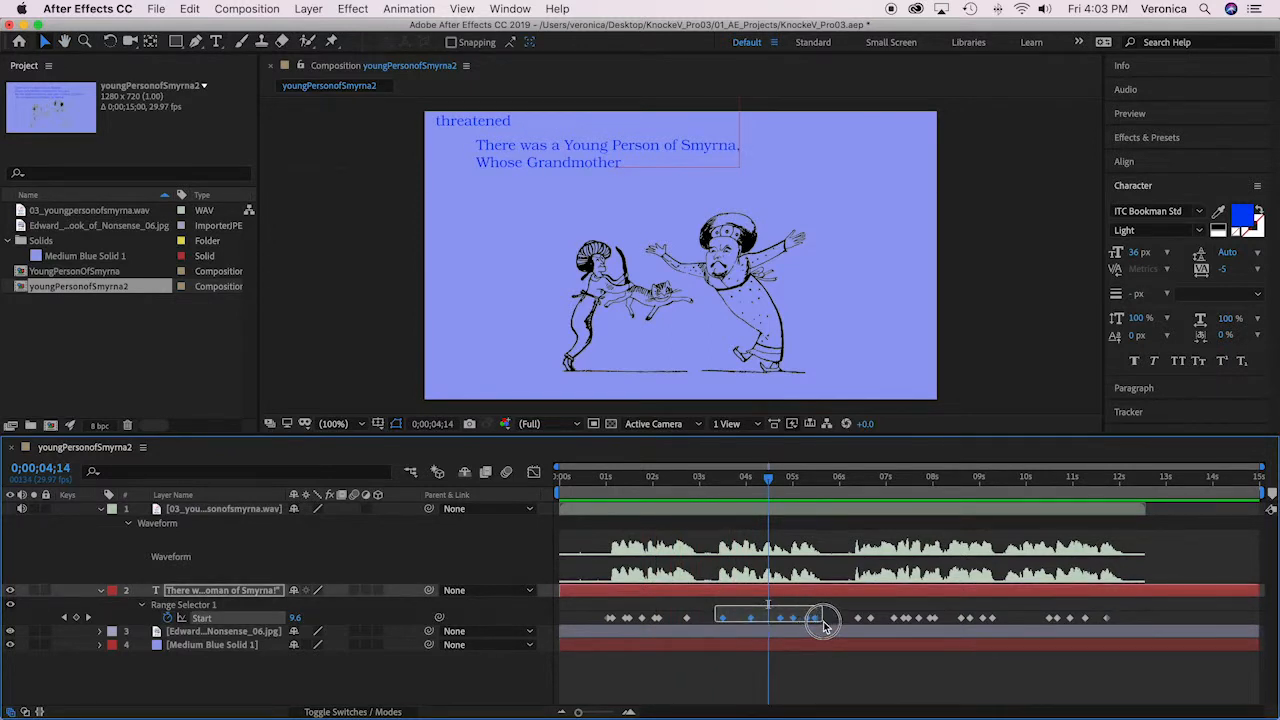
drag(577, 712, 588, 712)
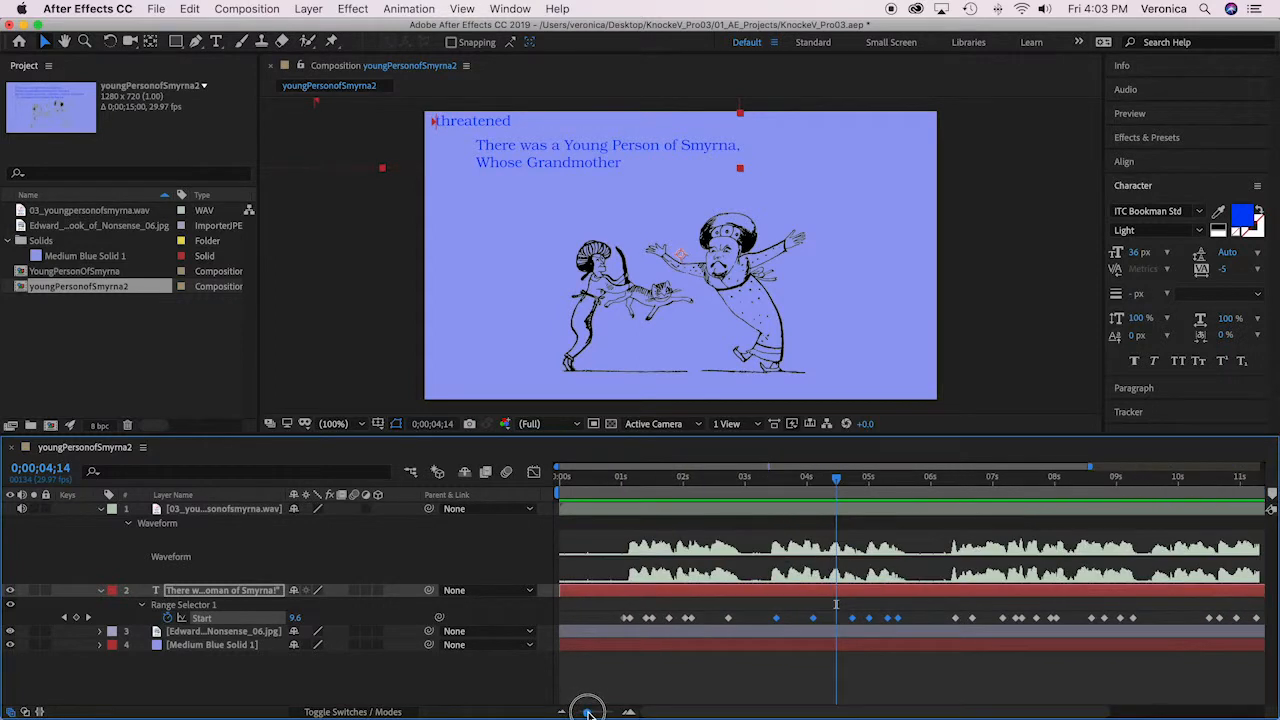
drag(781, 623, 762, 618)
click(757, 614)
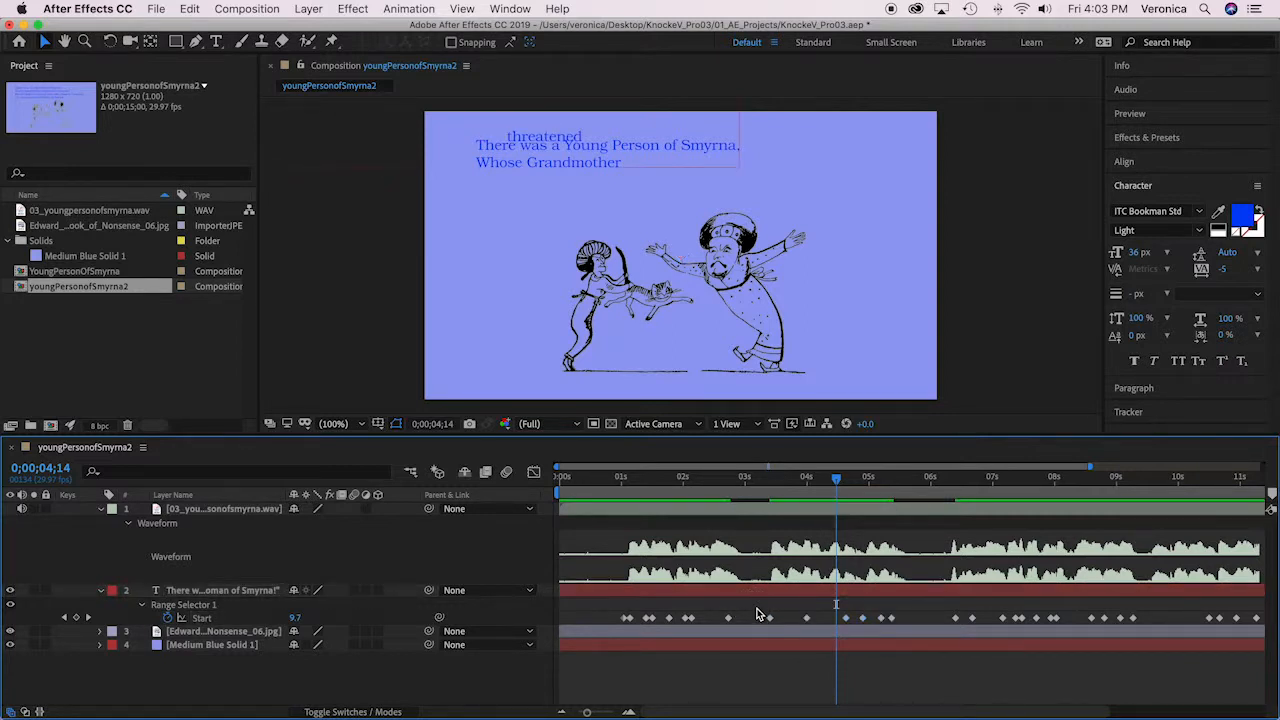
Preview the third line and shift its Start keyframes from "But" through "said," about two frames earlier
drag(836, 479, 940, 483)
key(space)
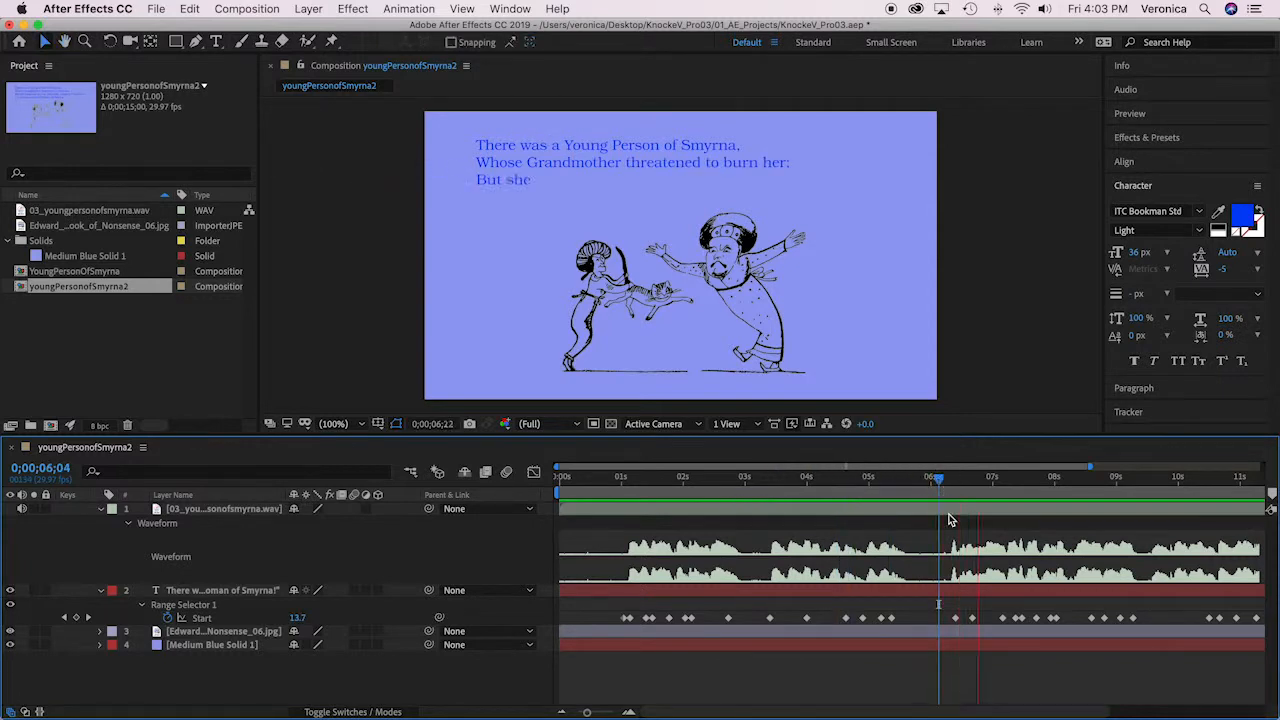
key(space)
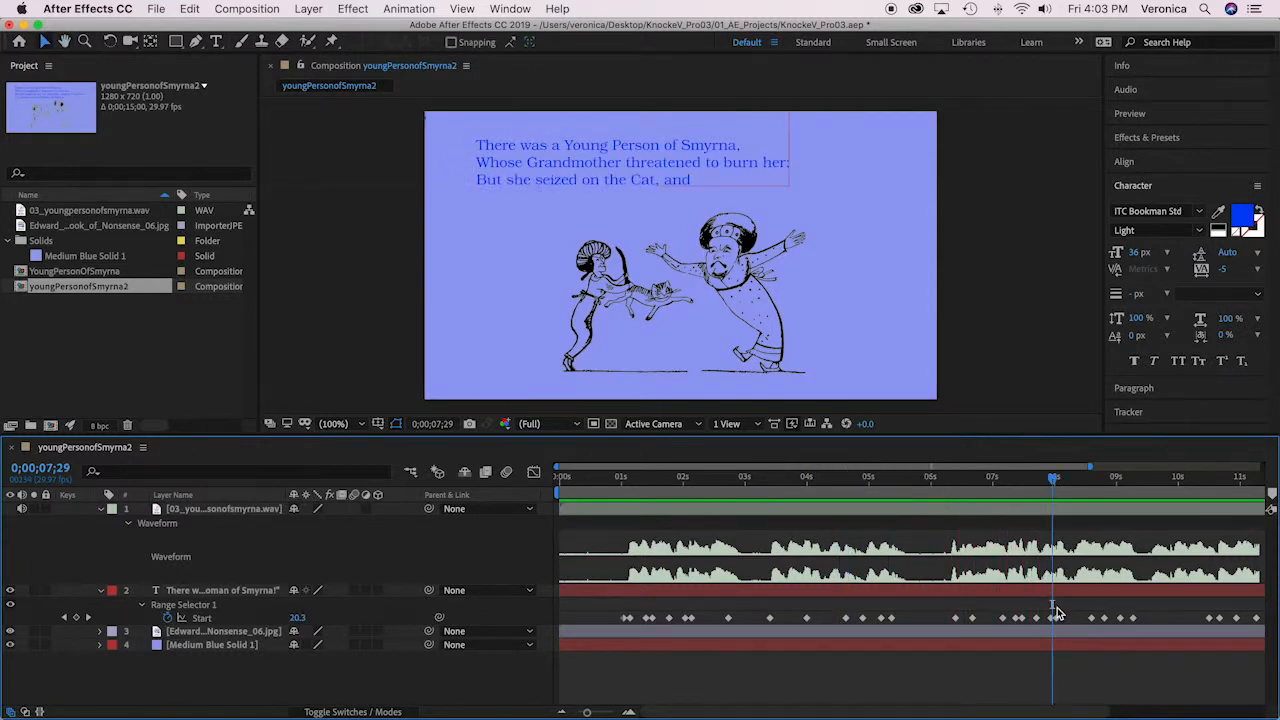
drag(1064, 609, 946, 620)
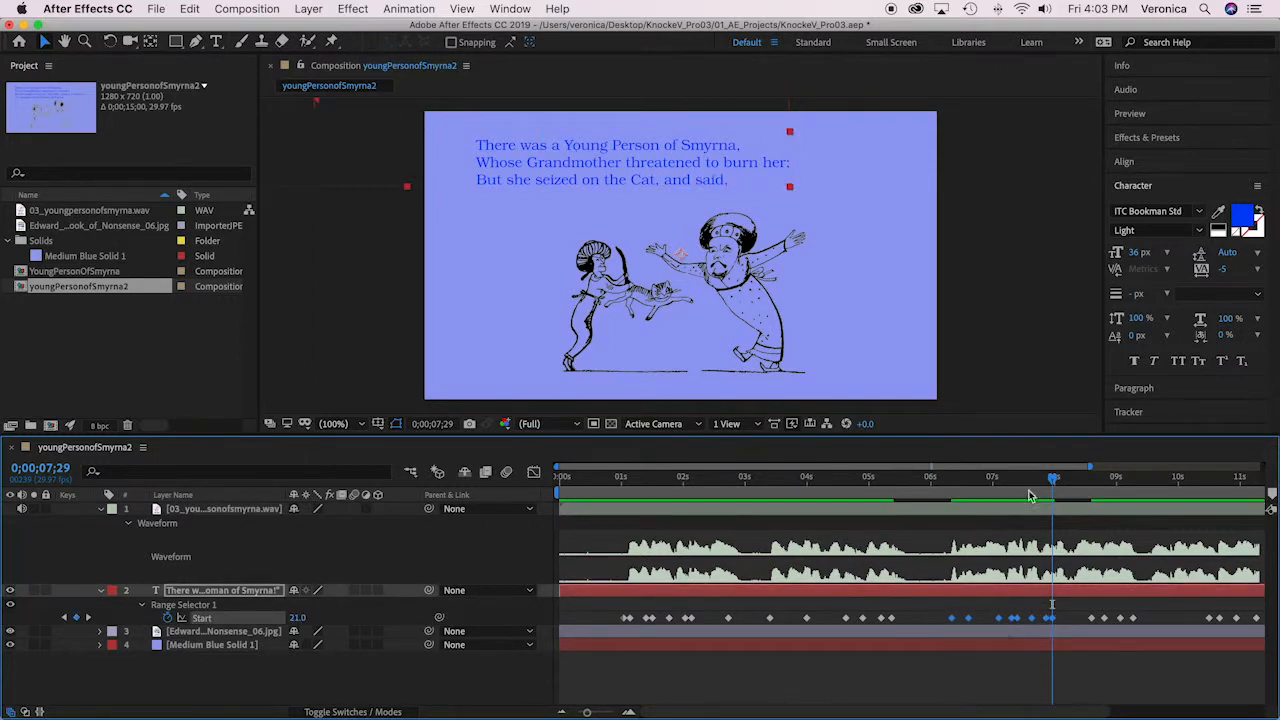
click(928, 618)
Replay the animation and move the "incongruous" Start keyframe earlier to about 0;00;10;10, checking it against the narration
drag(1062, 477, 400, 485)
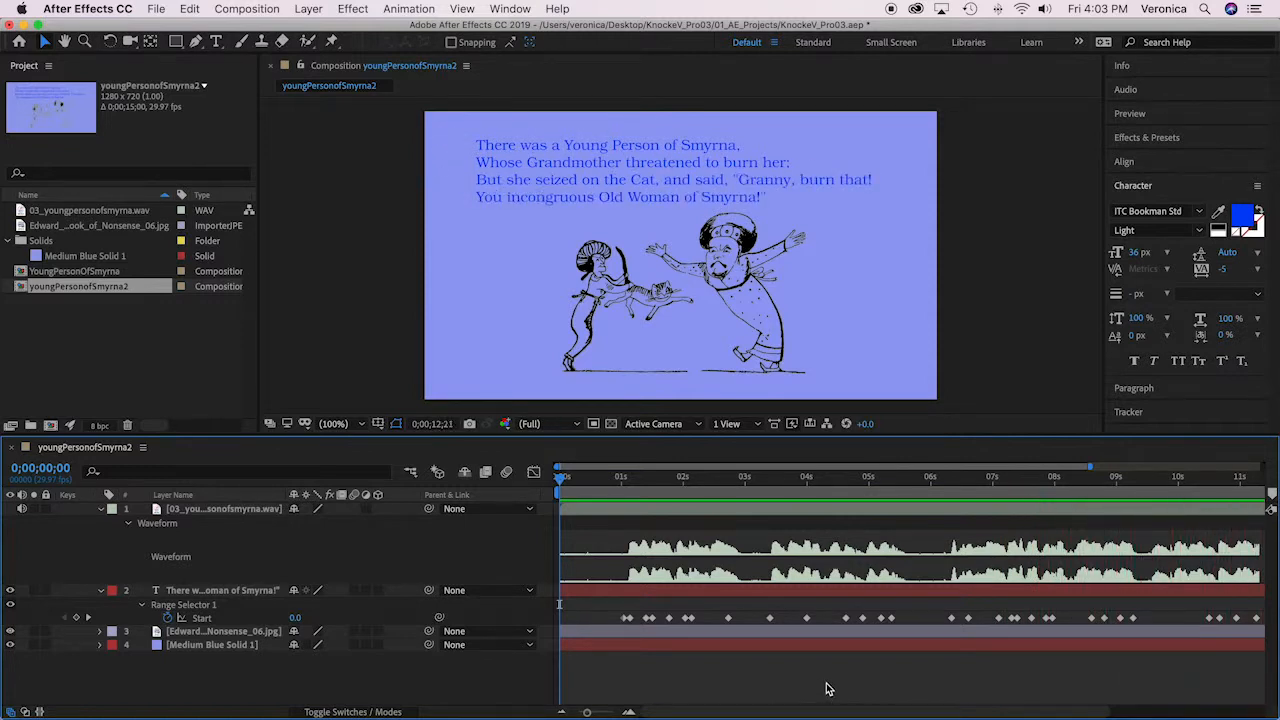
key(space)
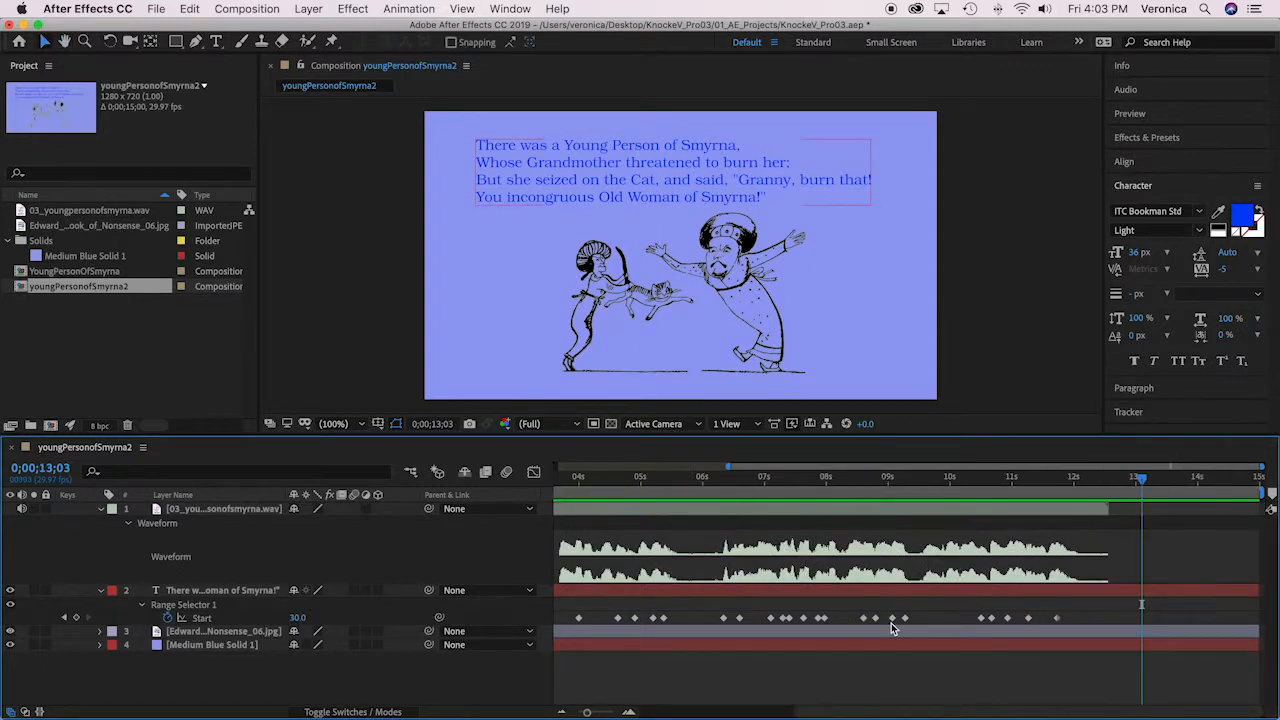
drag(1143, 476, 963, 492)
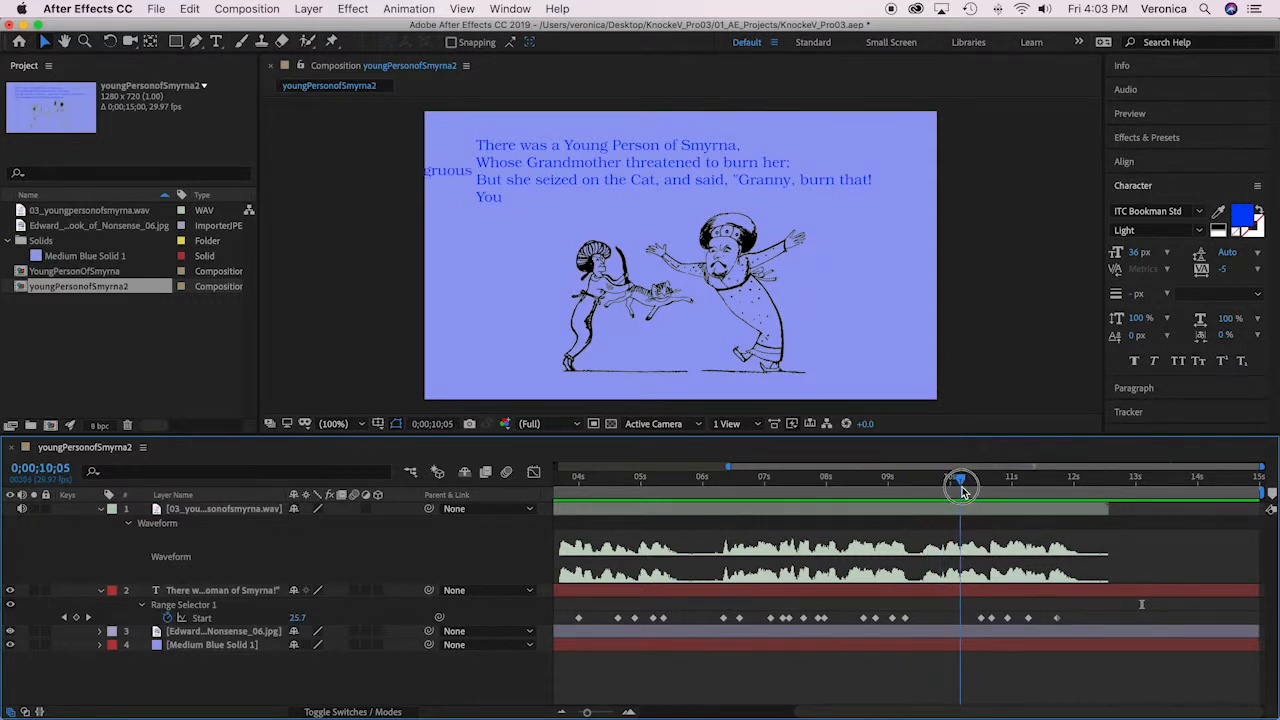
drag(983, 621, 970, 618)
drag(958, 478, 952, 481)
key(space)
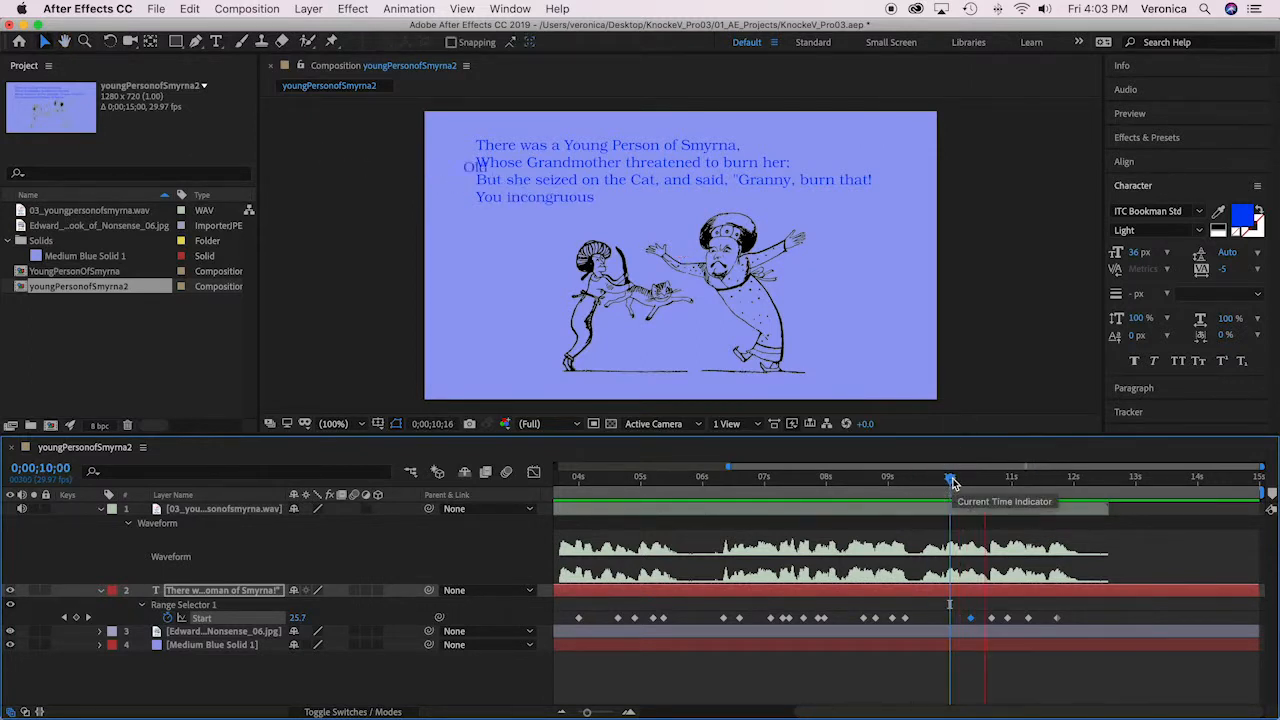
key(space)
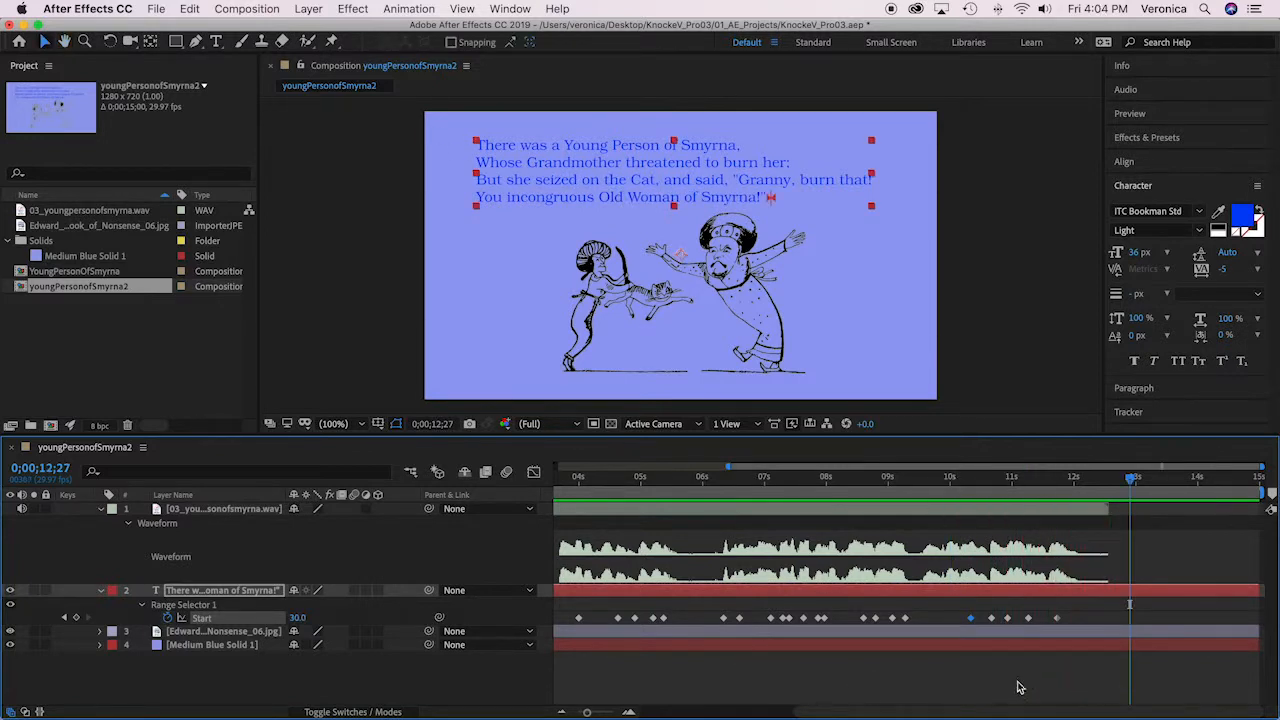
click(446, 690)
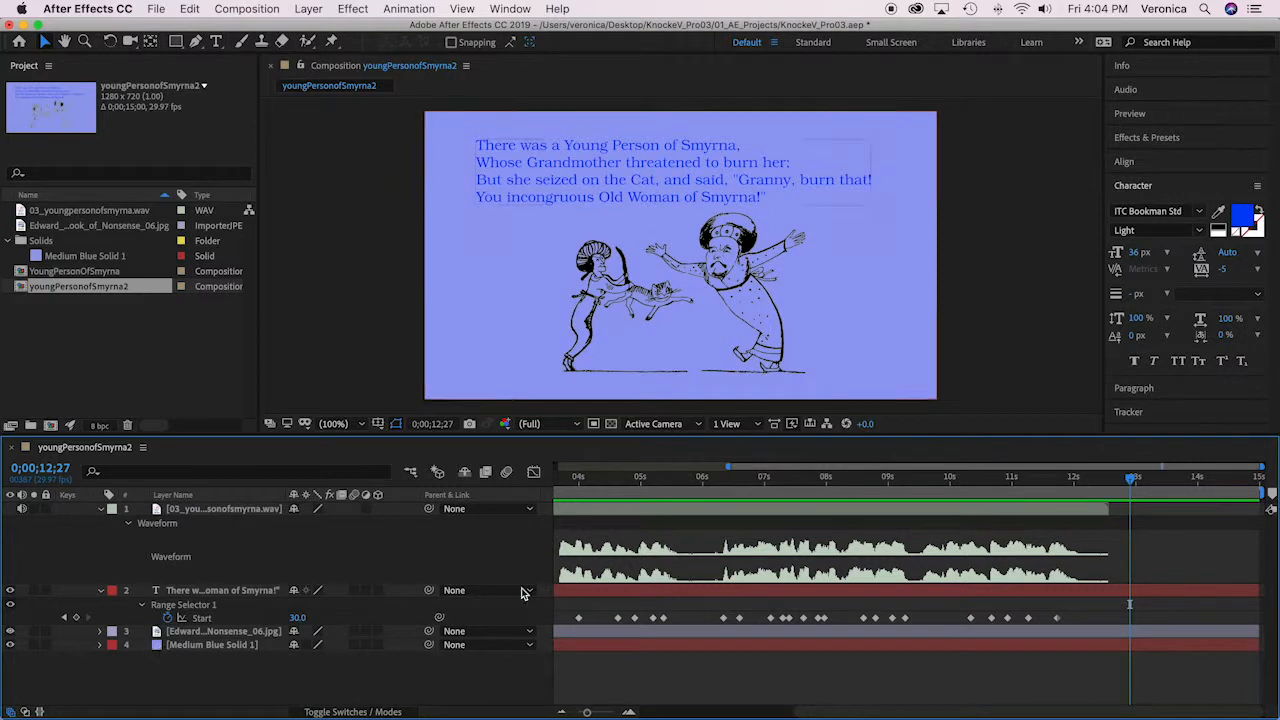
Reveal all properties of the limerick text layer and apply the Color Emboss effect from the Stylize category to it
click(101, 592)
click(101, 592)
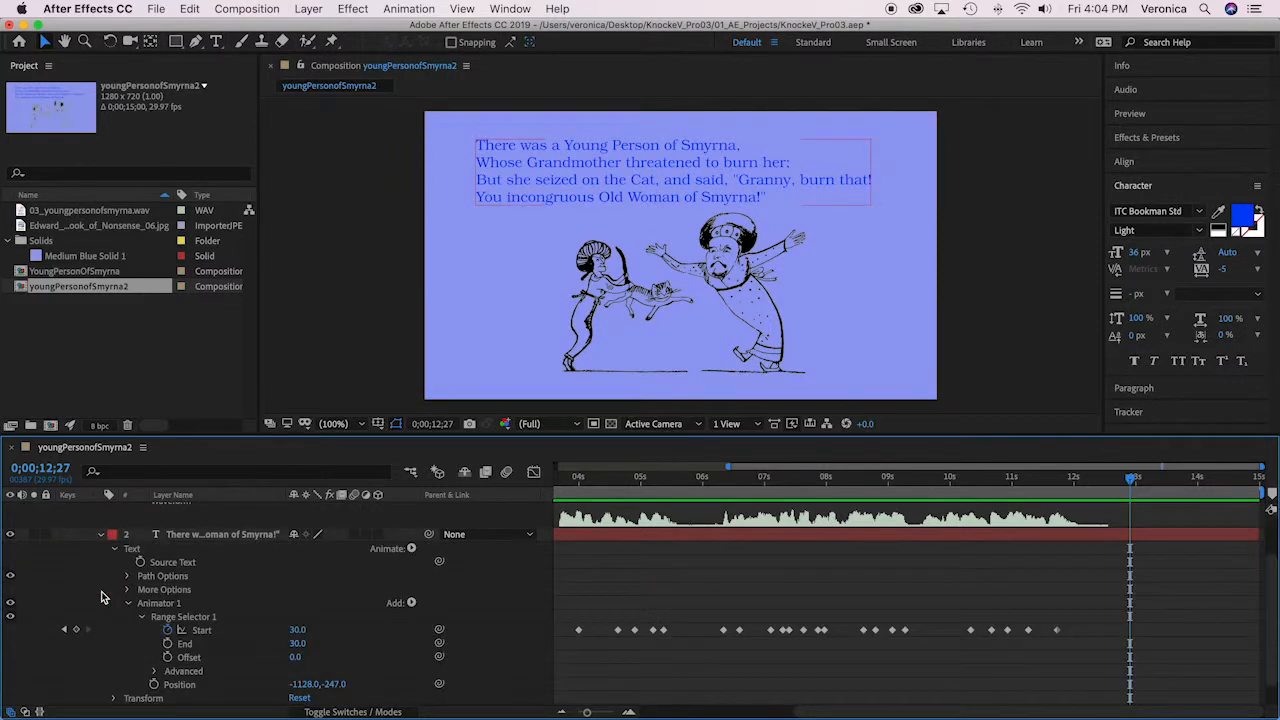
click(214, 537)
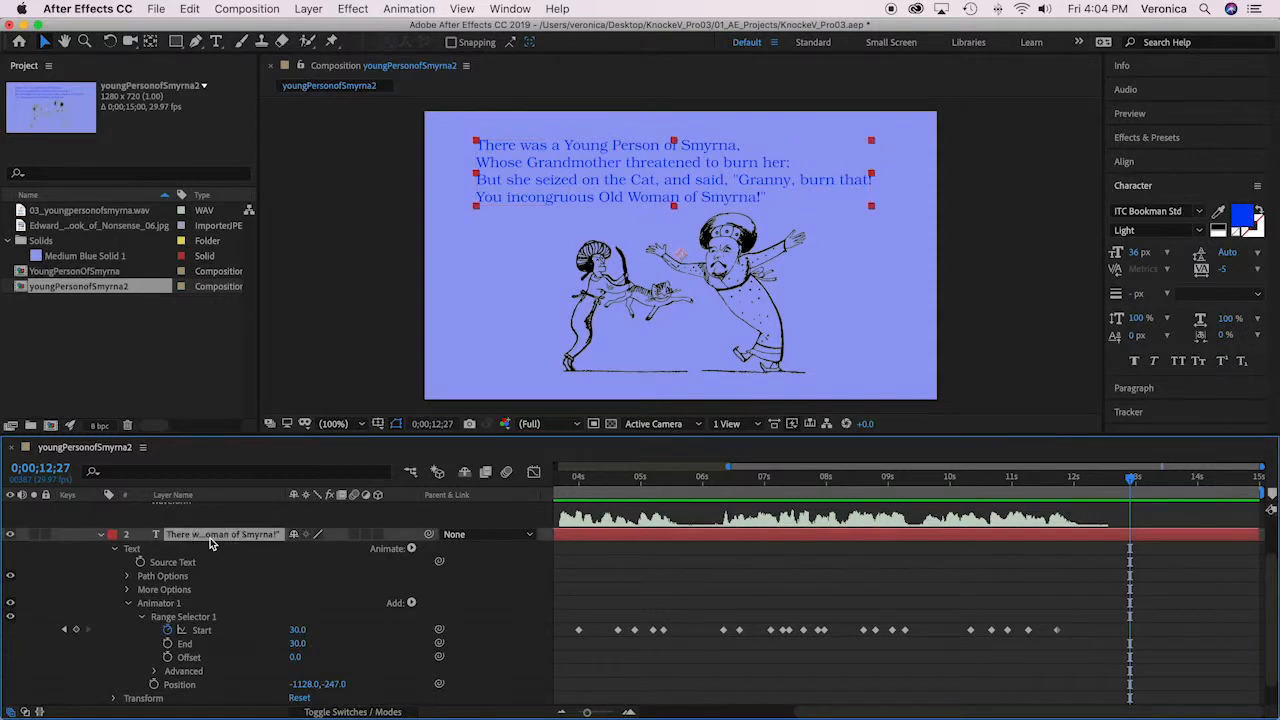
scroll(197, 549, left, 1)
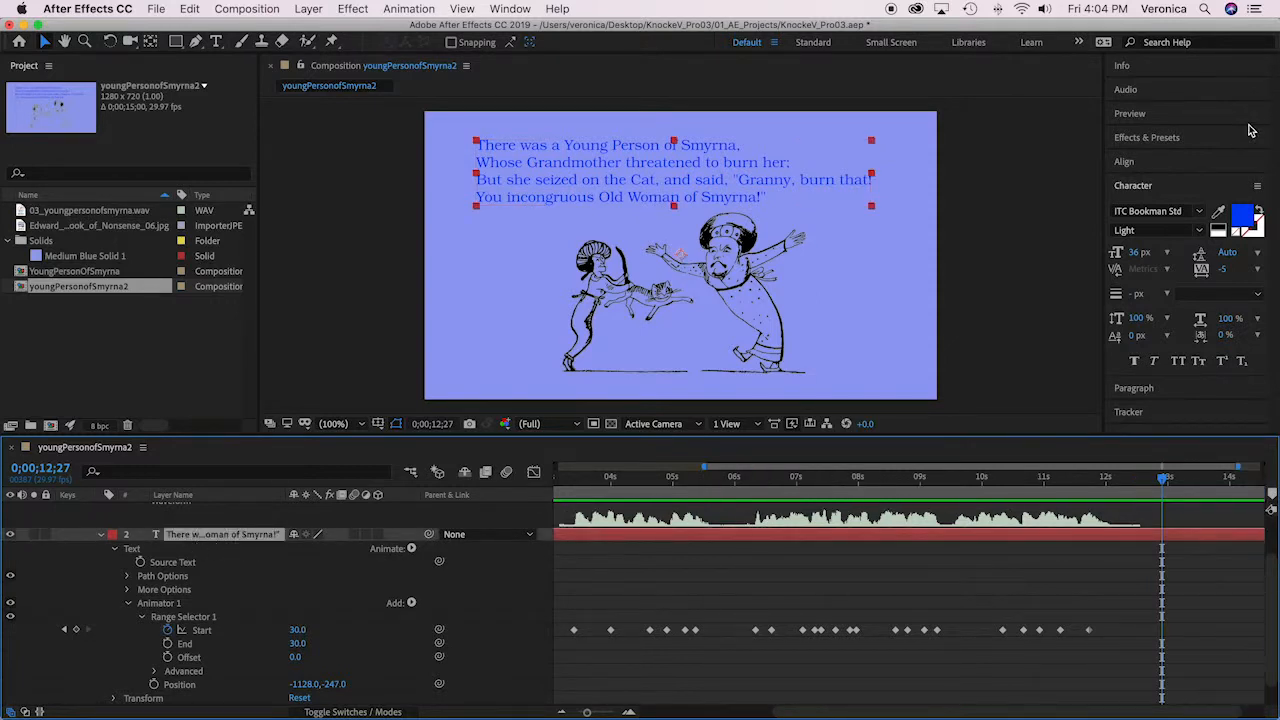
click(1160, 140)
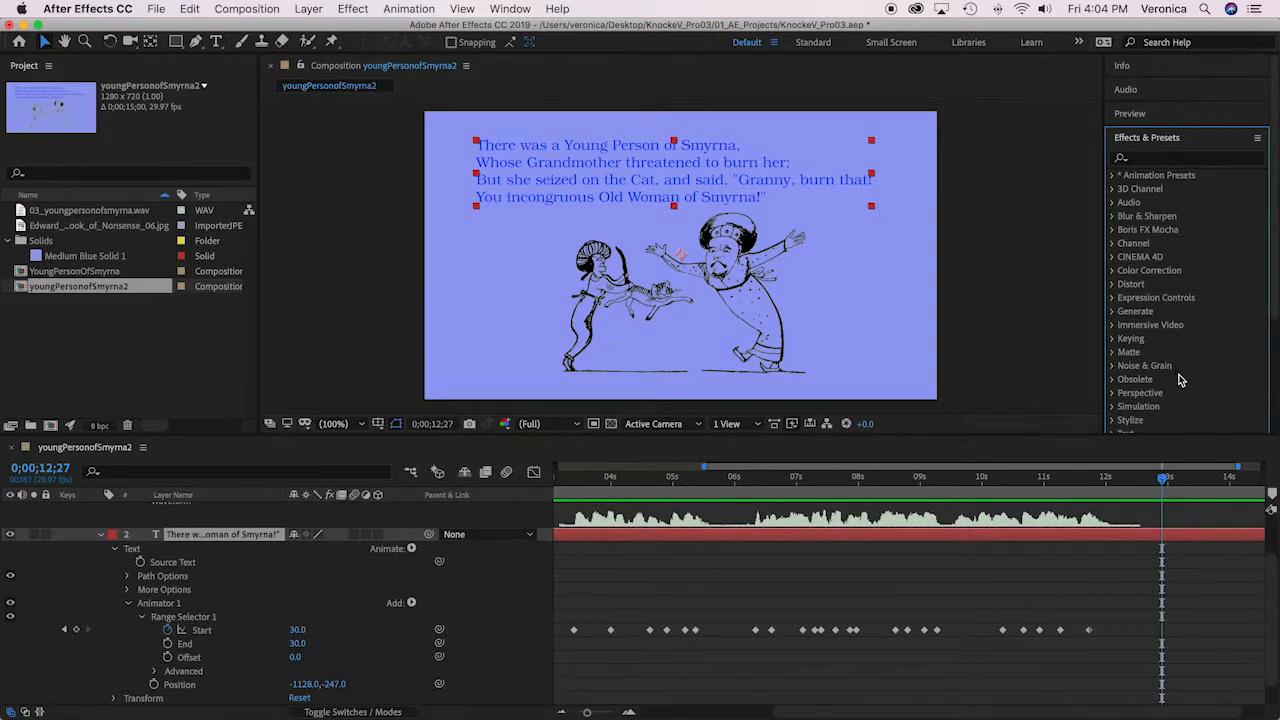
click(1138, 419)
click(1112, 421)
drag(1273, 195, 1274, 317)
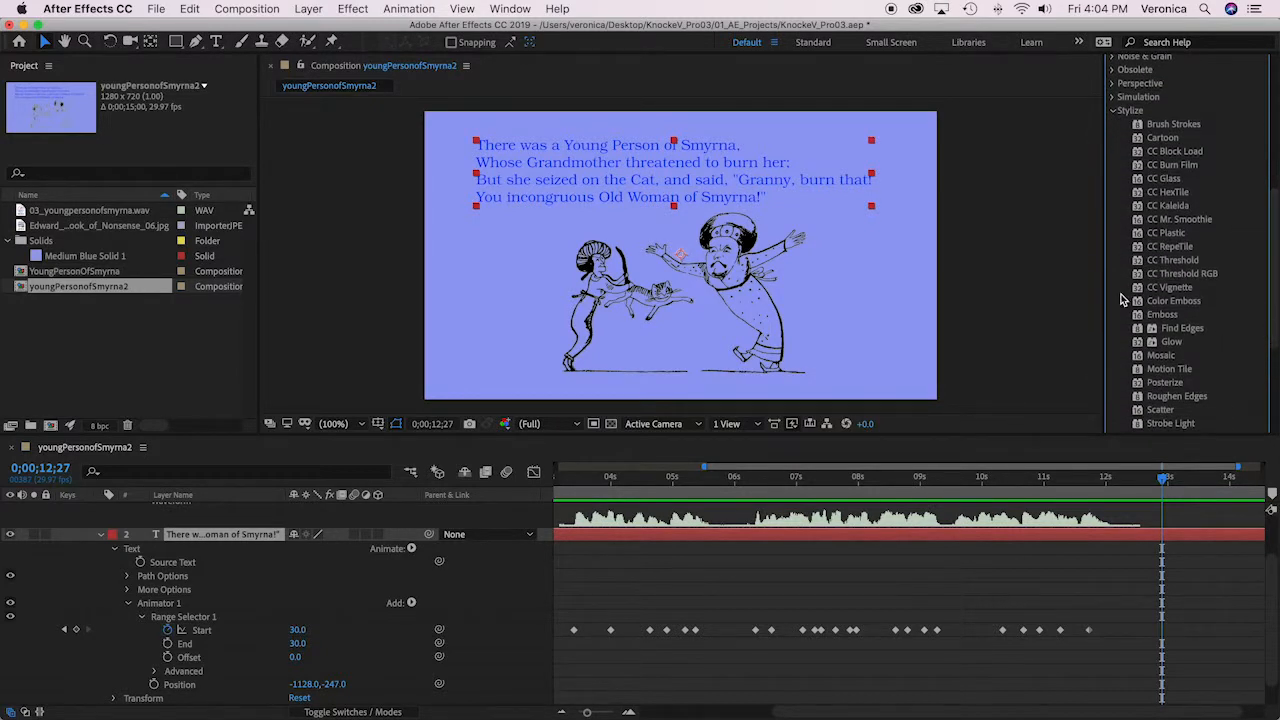
double_click(1161, 303)
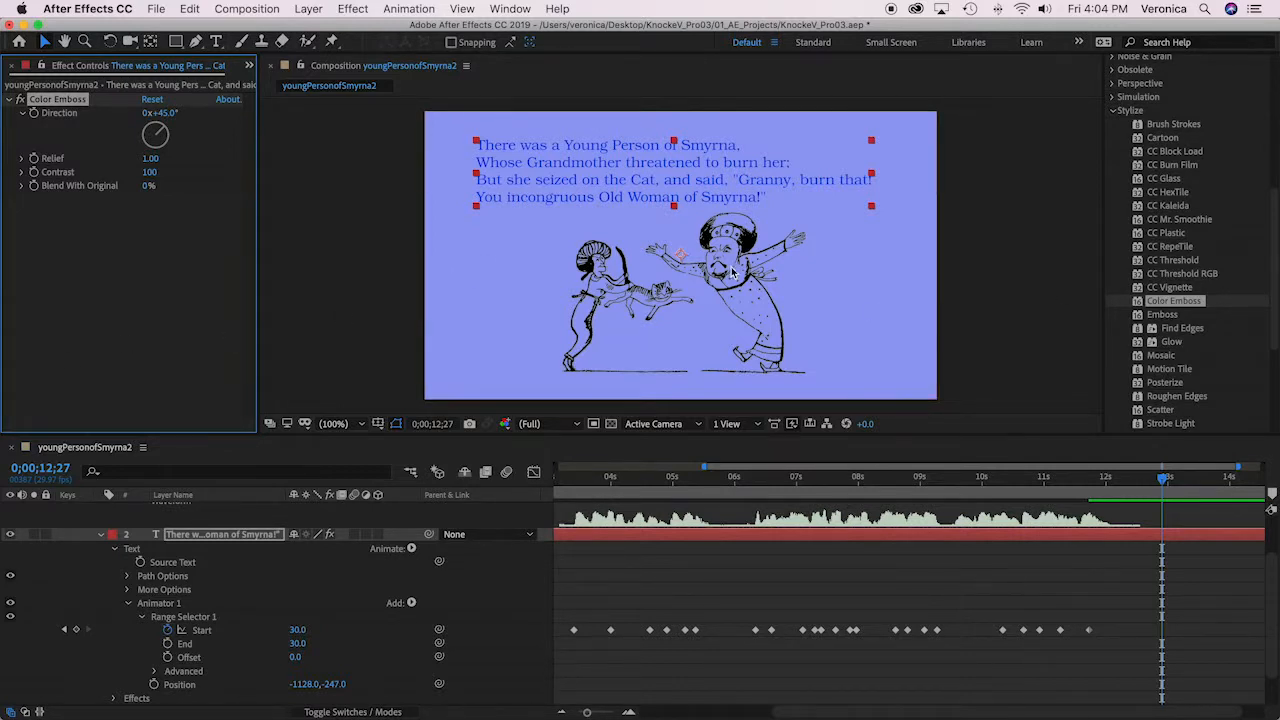
Apply the Drop Shadow effect from the Perspective category to the limerick text layer and set its Distance to 4.0
click(1112, 84)
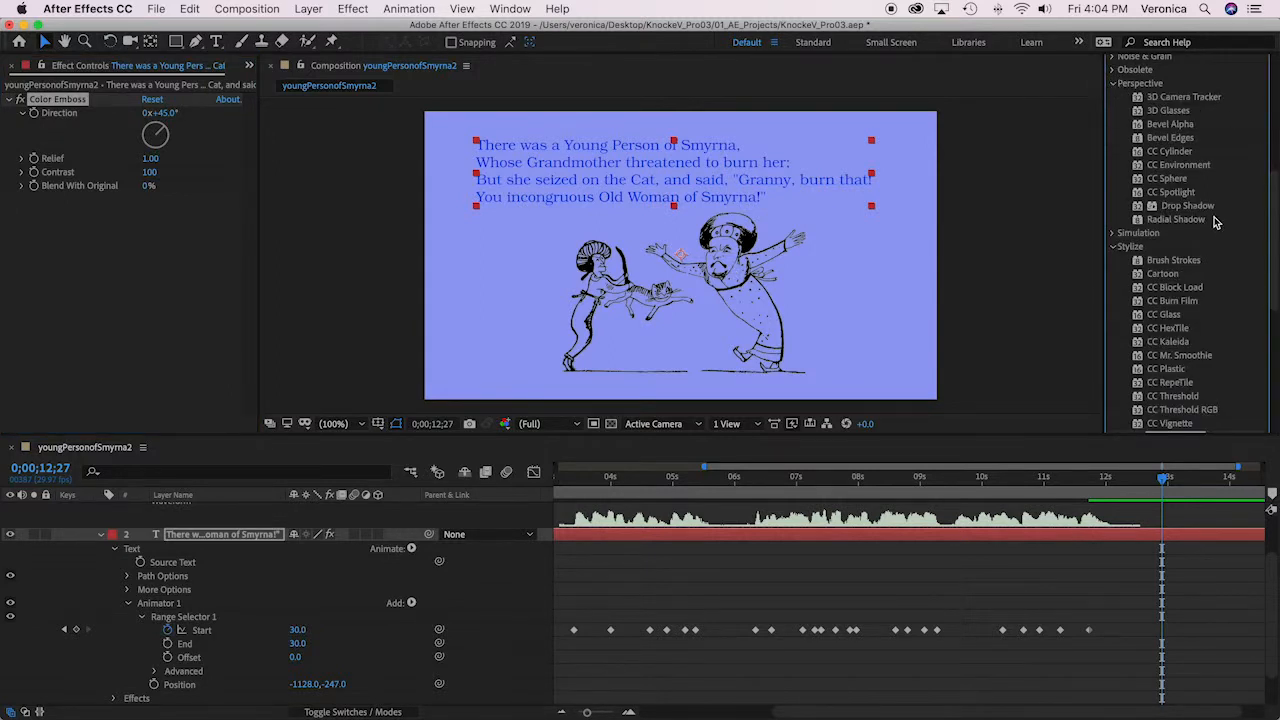
click(1172, 206)
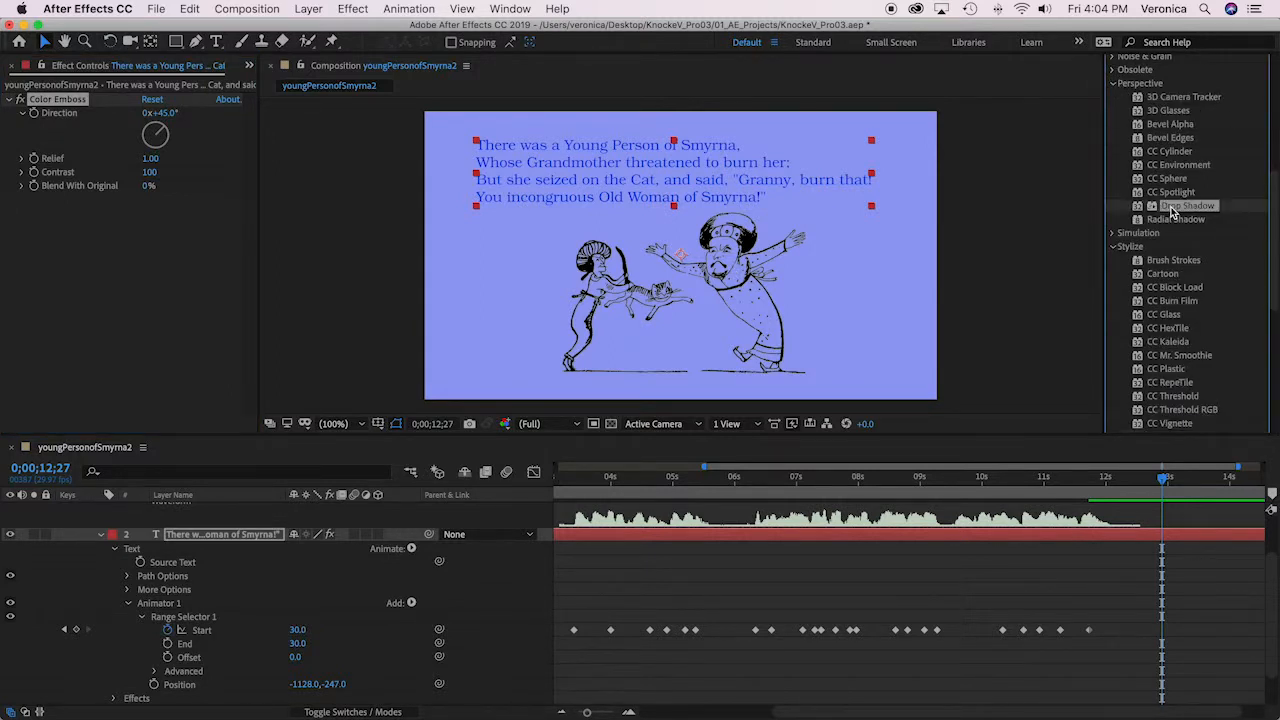
double_click(1172, 206)
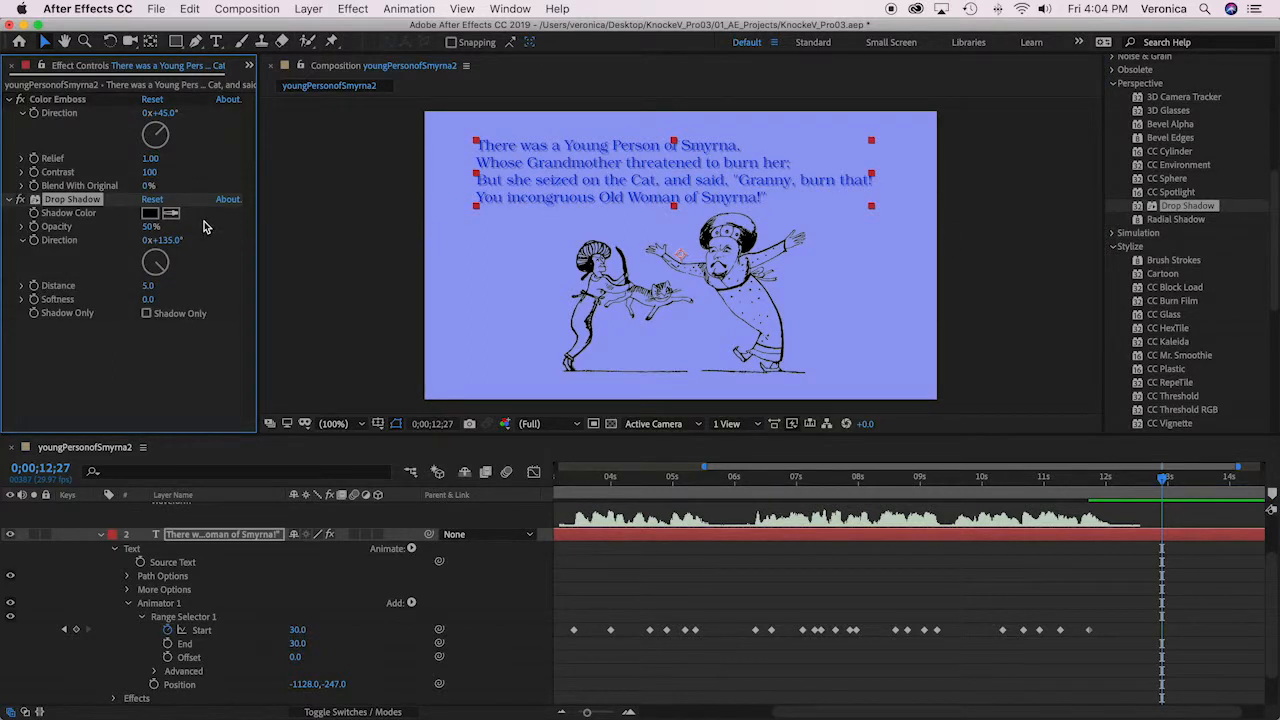
click(146, 286)
text(3)
key(Return)
click(148, 287)
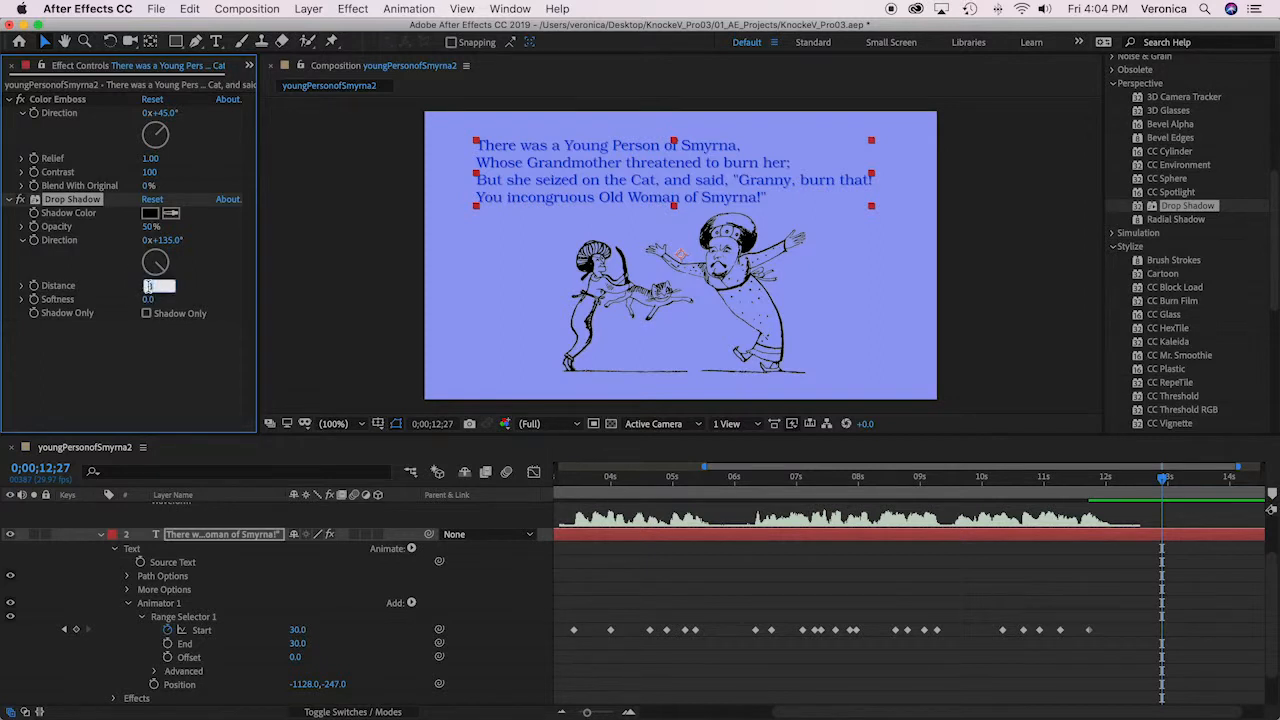
key(Return)
Return to the start of the composition, add a Scale property to the limerick's Animator 1, and set it to 200%
drag(1162, 476, 560, 478)
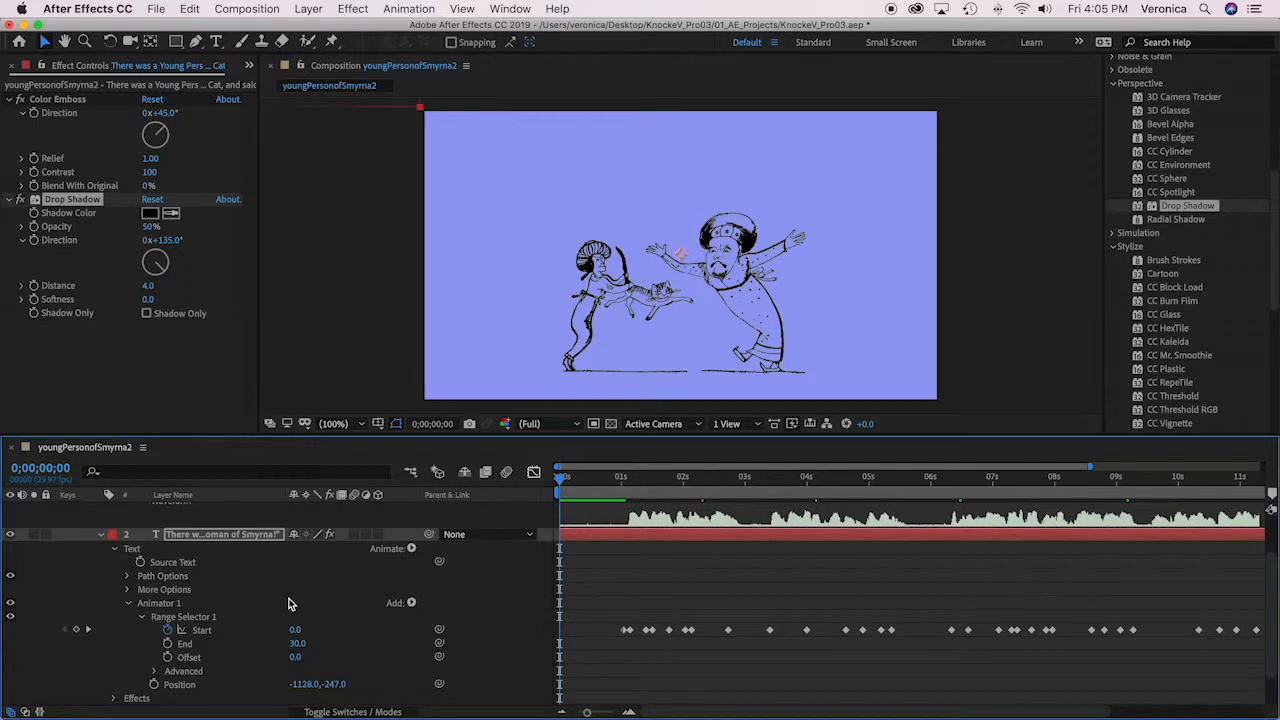
click(411, 604)
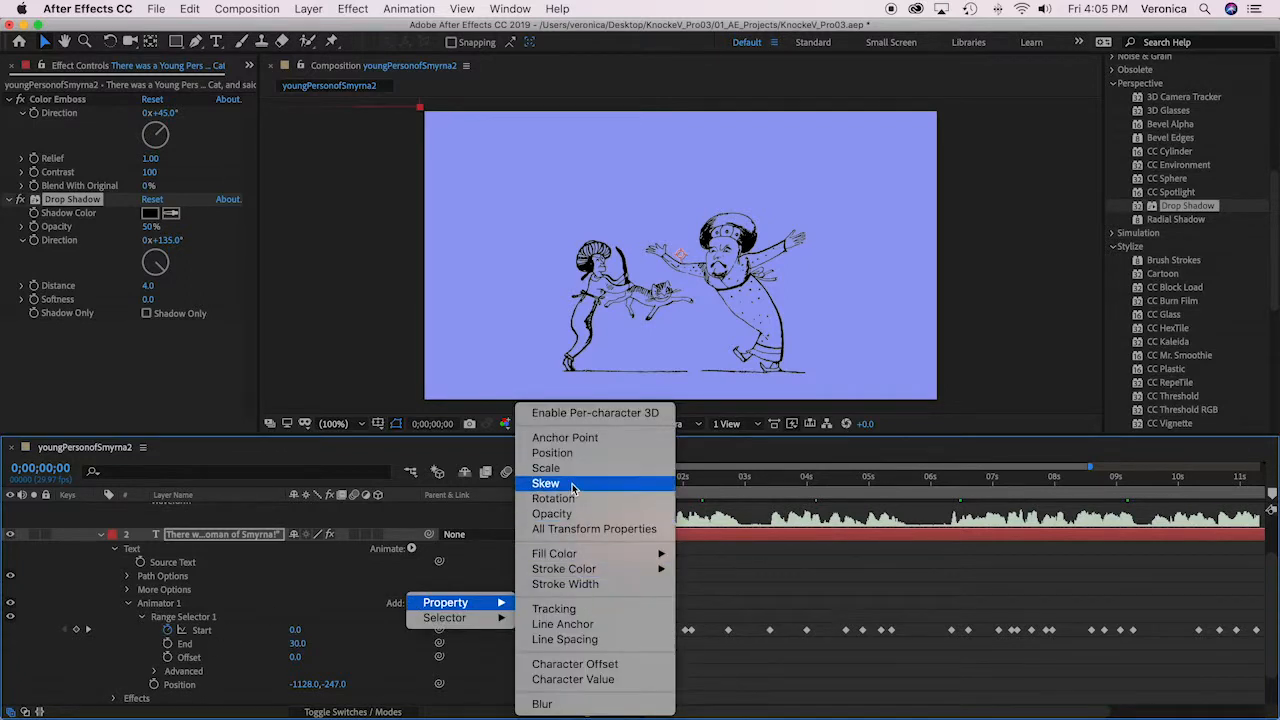
click(546, 468)
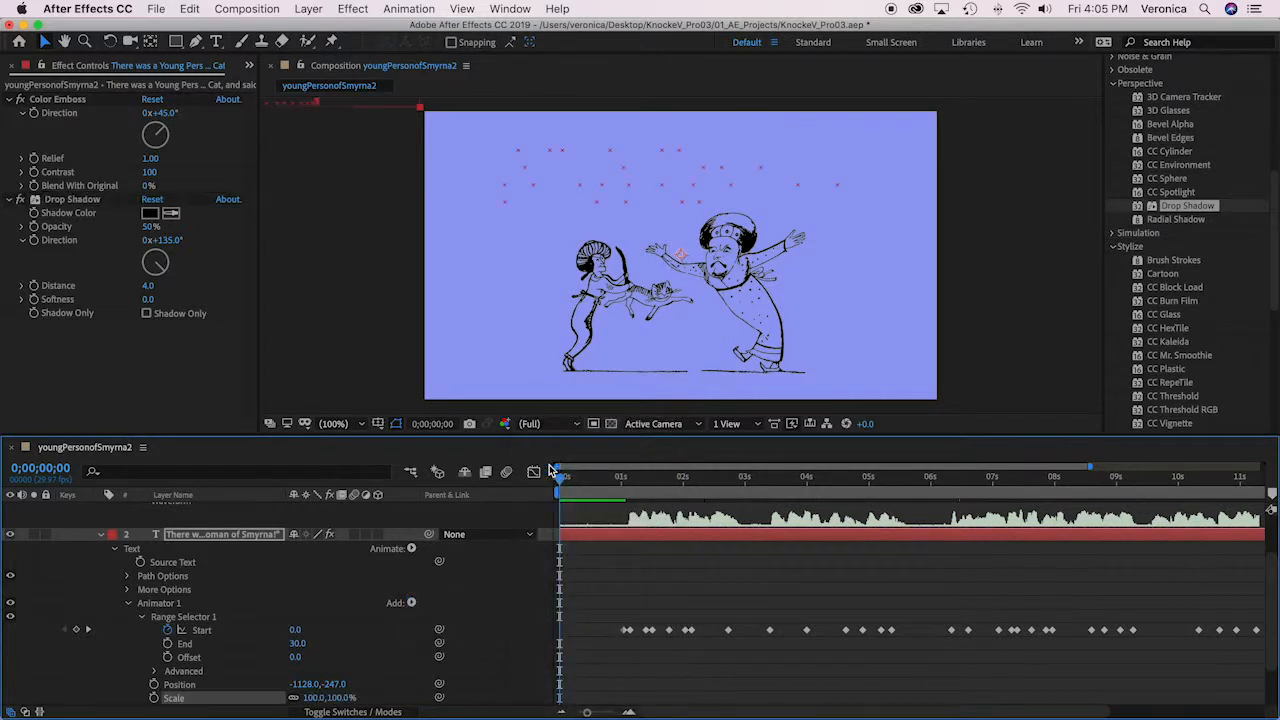
scroll(396, 651, down, 1)
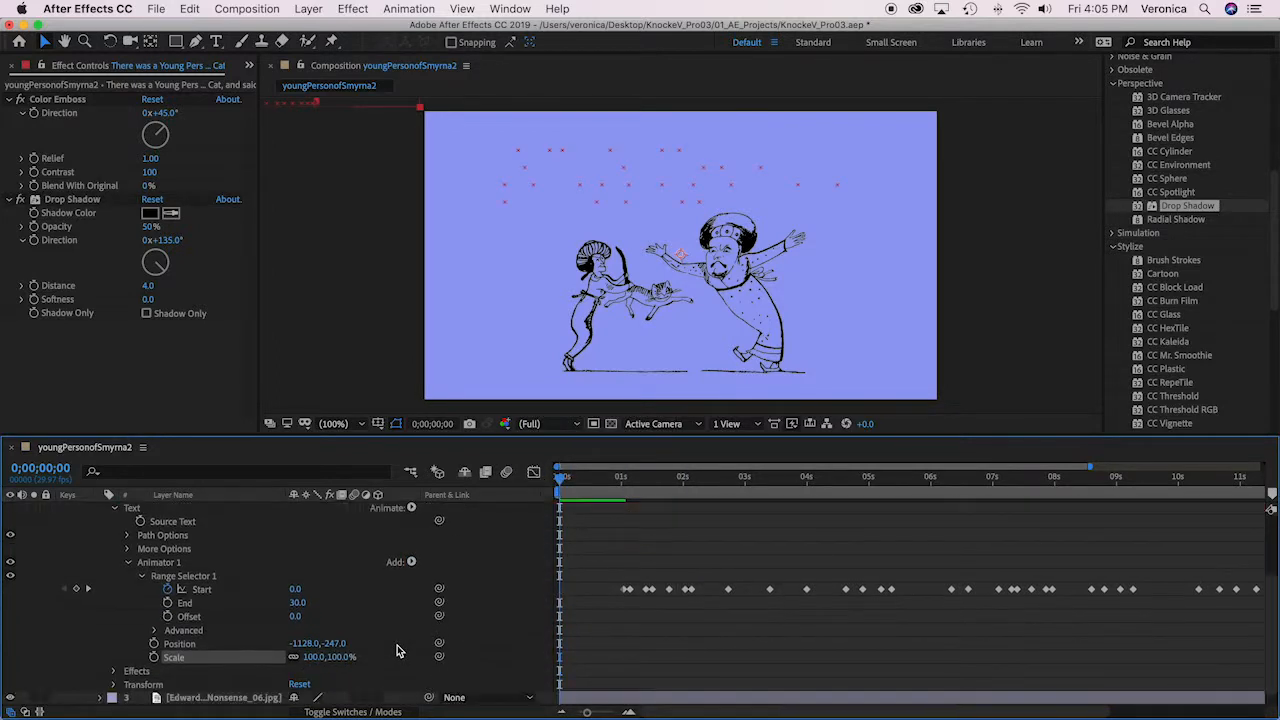
click(316, 657)
scroll(445, 652, up, 1)
text(150)
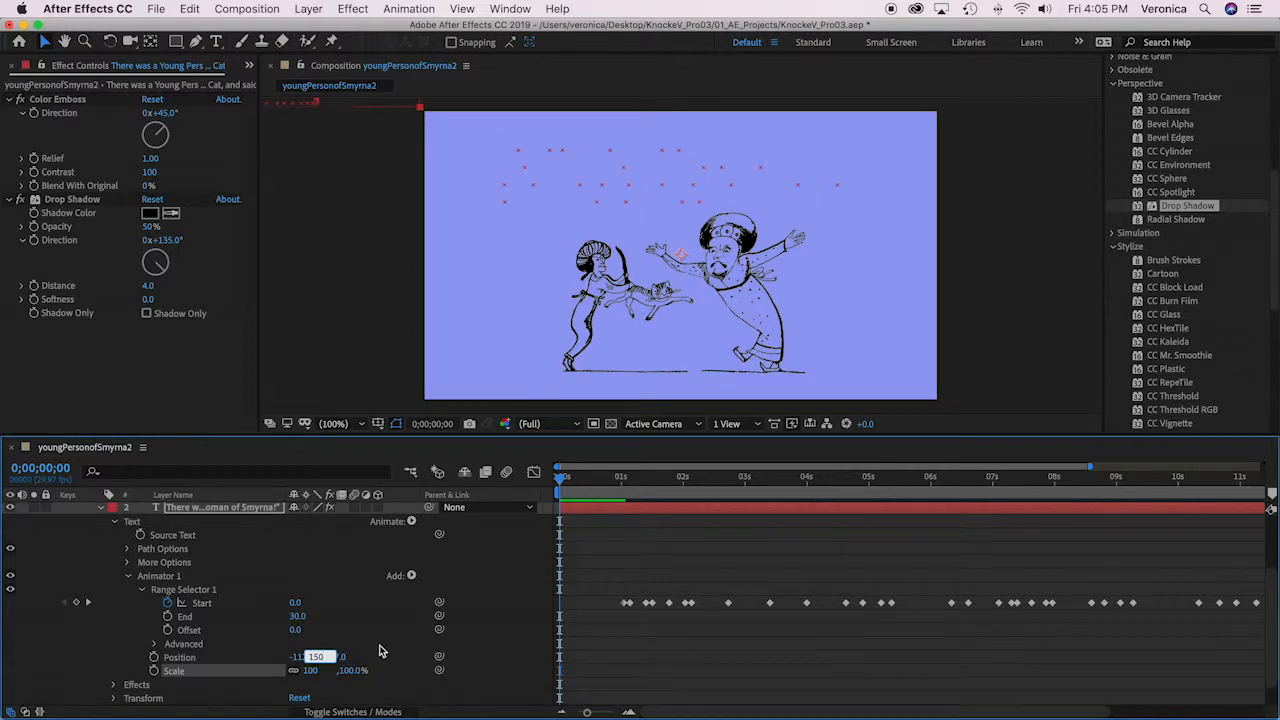
double_click(311, 657)
text(200)
key(Return)
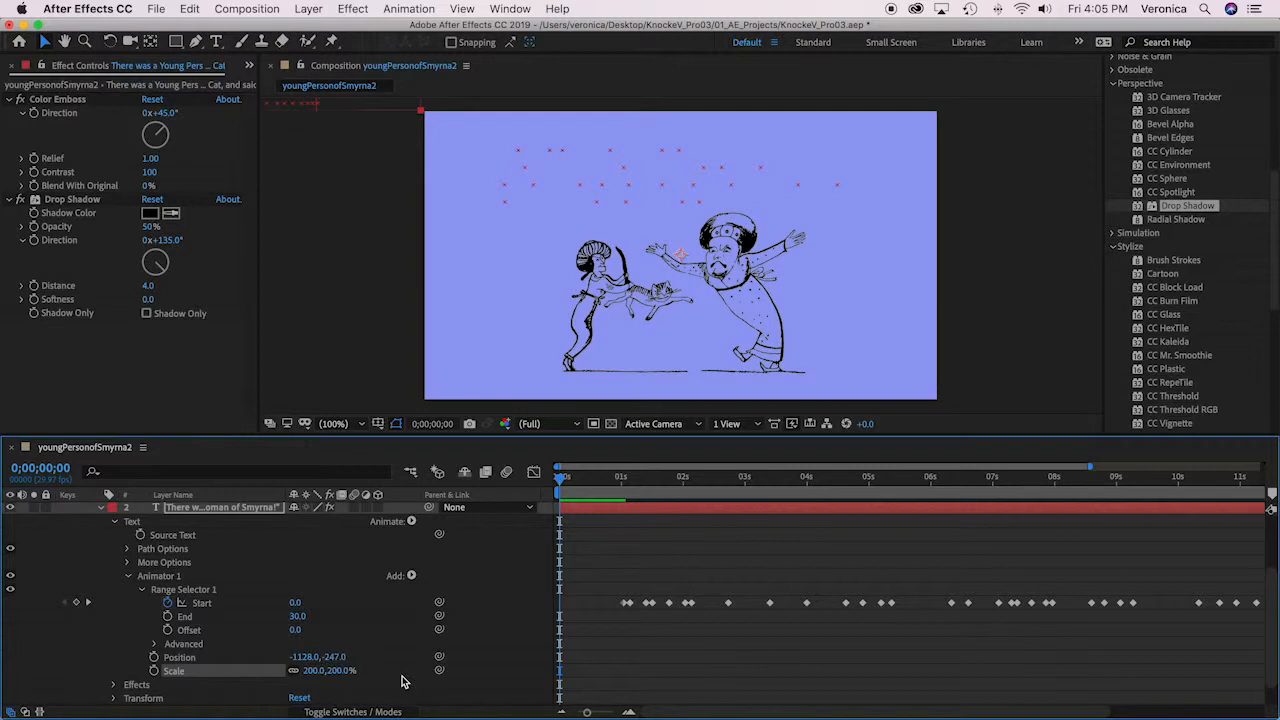
Add a Tracking property to Animator 1 and set its Tracking Amount to 200
click(411, 576)
mouse_move(467, 582)
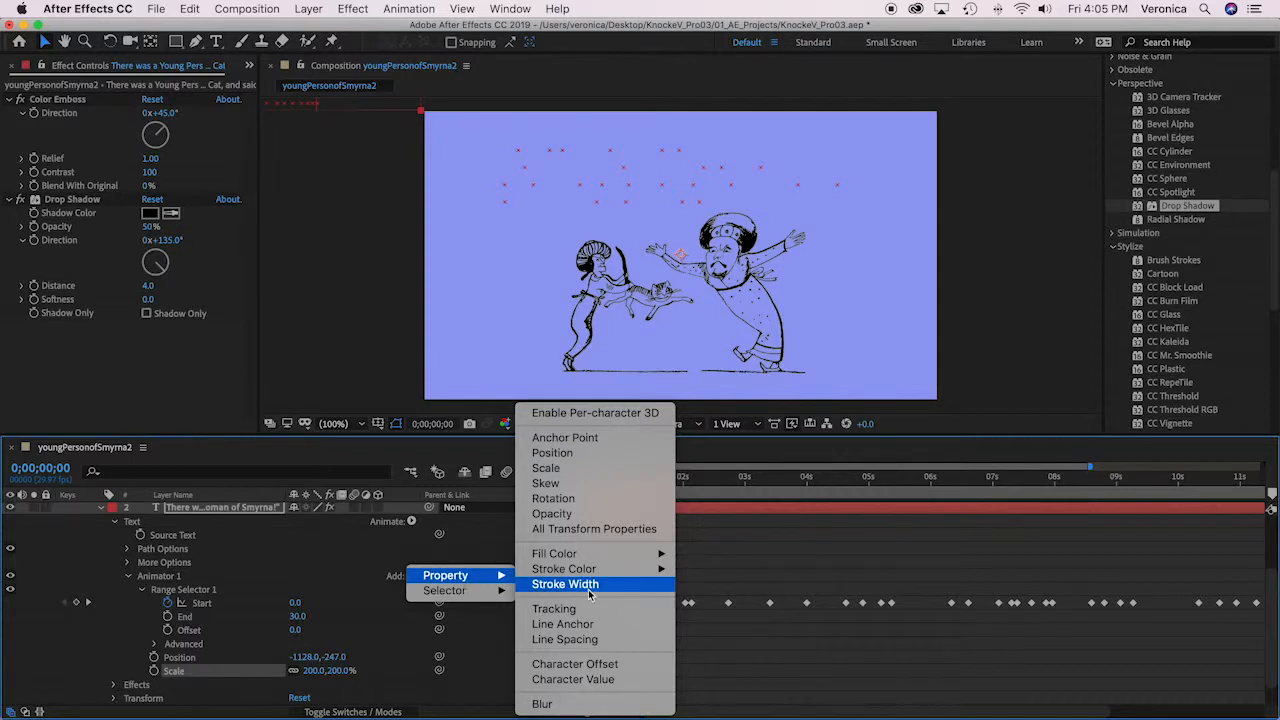
click(566, 612)
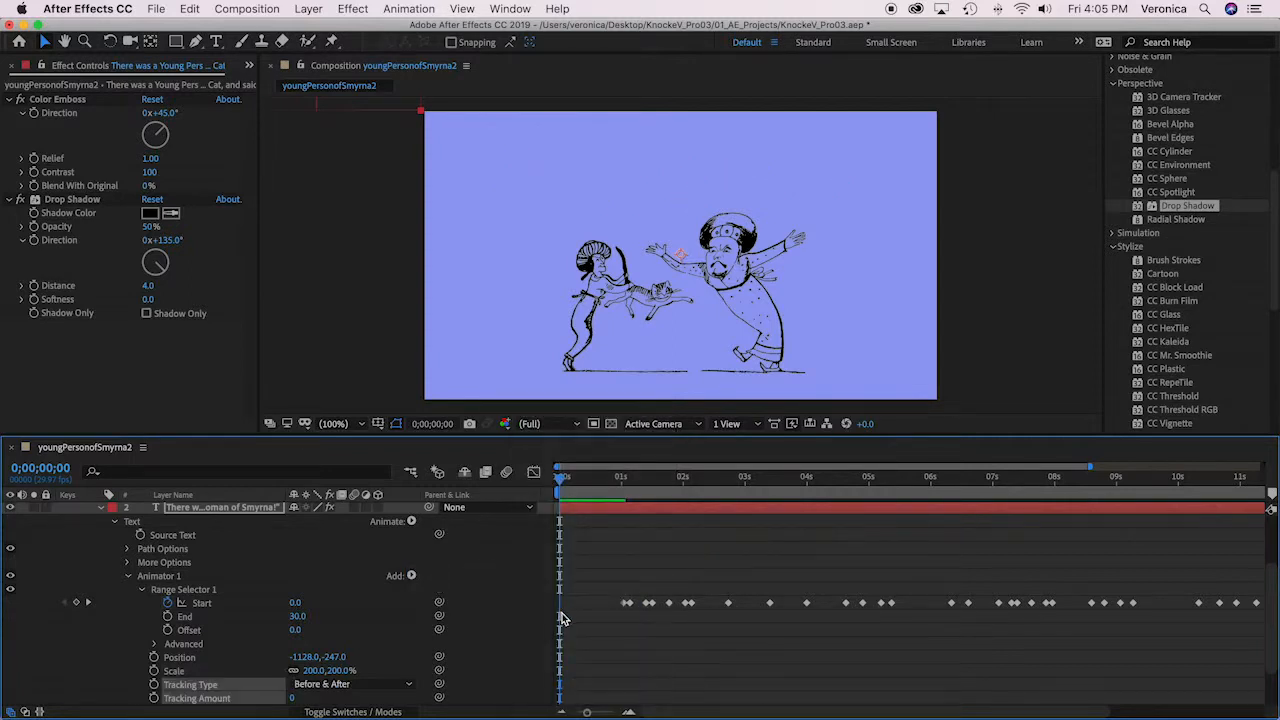
scroll(290, 690, down, 3)
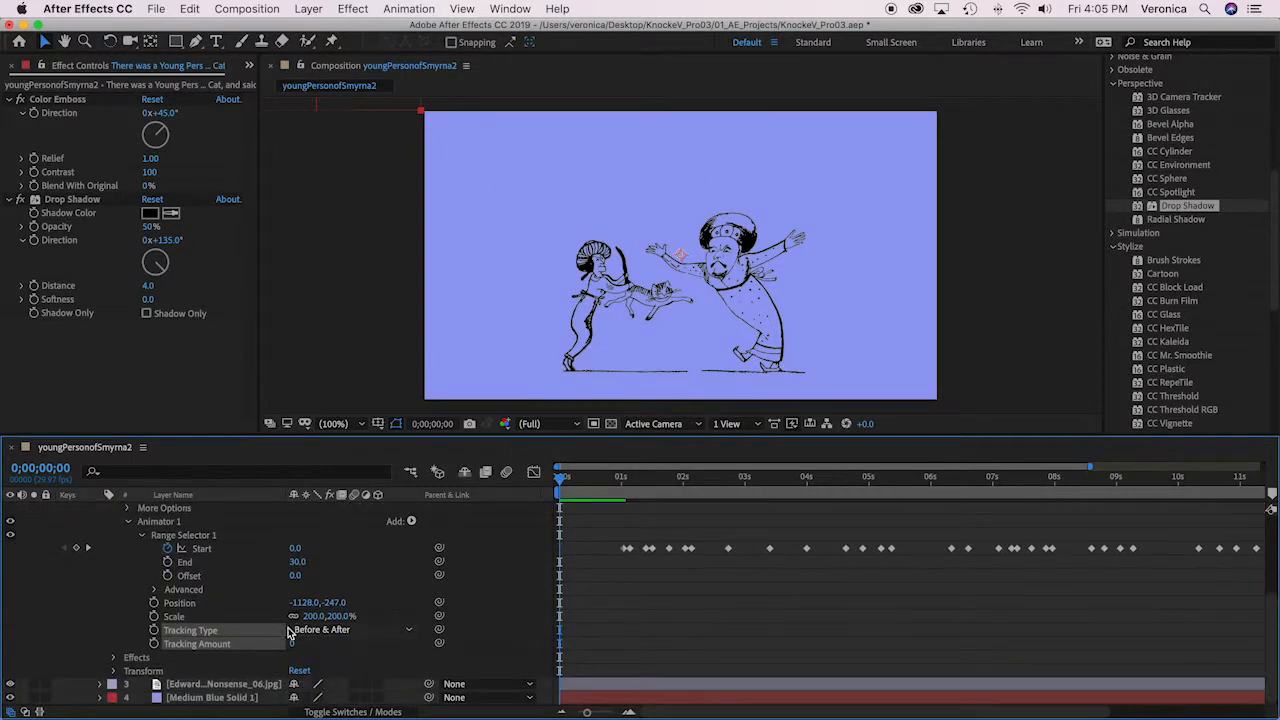
click(291, 645)
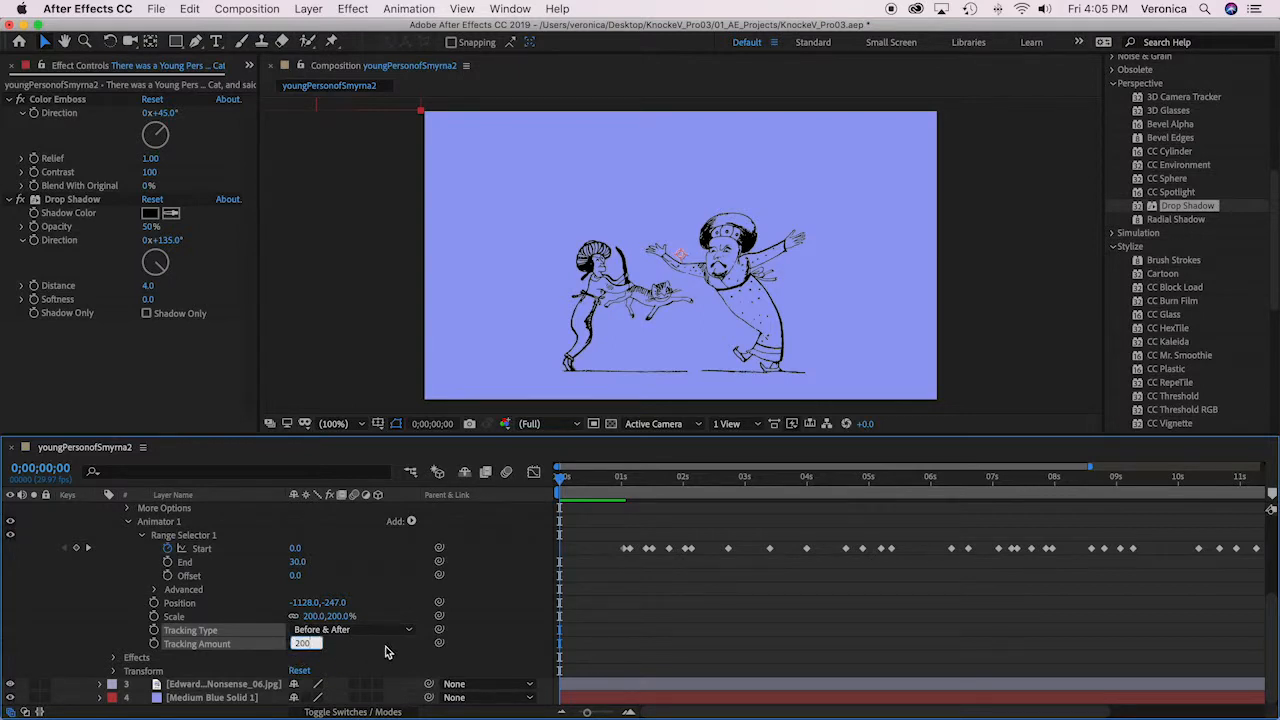
click(386, 652)
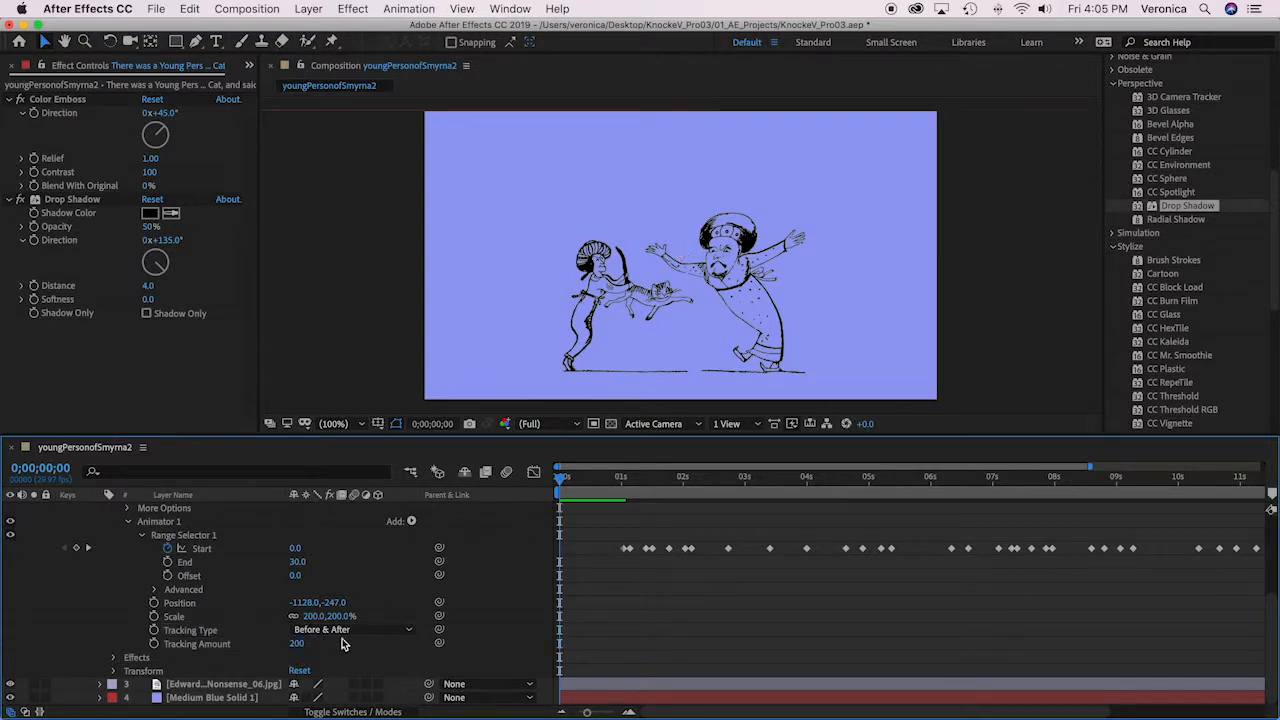
Add a Blur property to Animator 1 and set it to 30.0 in both dimensions
click(413, 523)
mouse_move(449, 525)
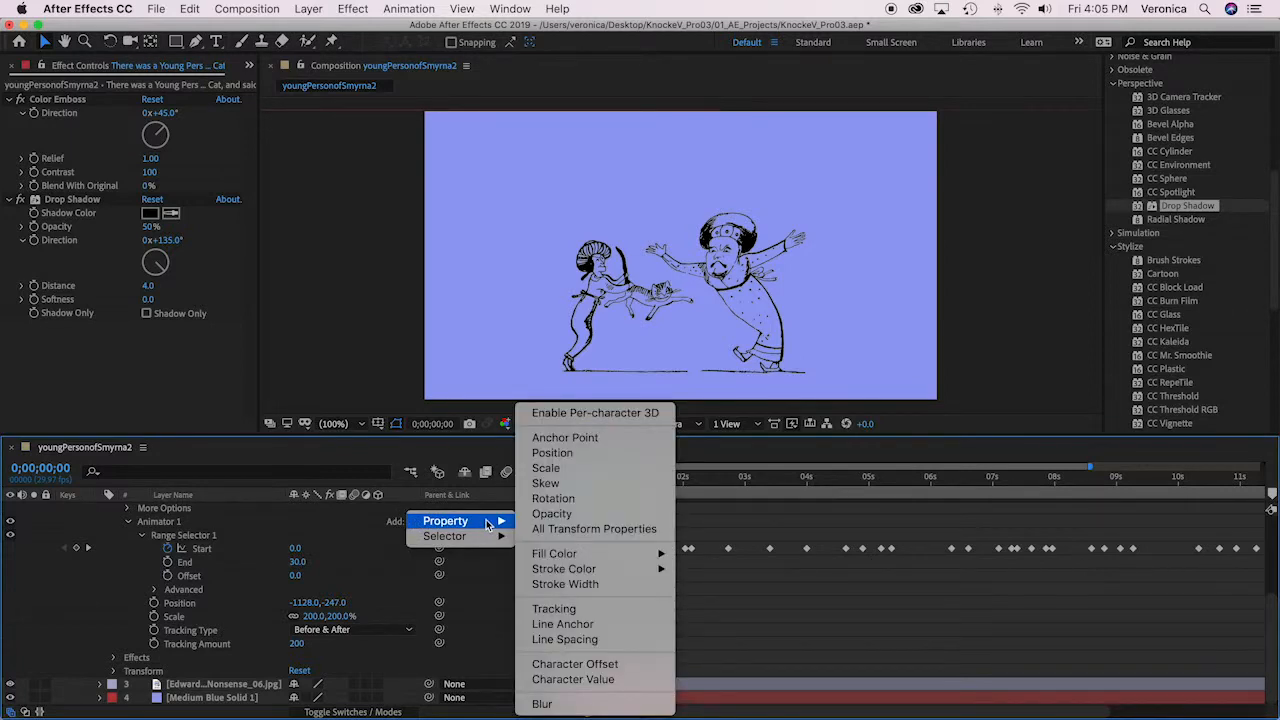
click(571, 705)
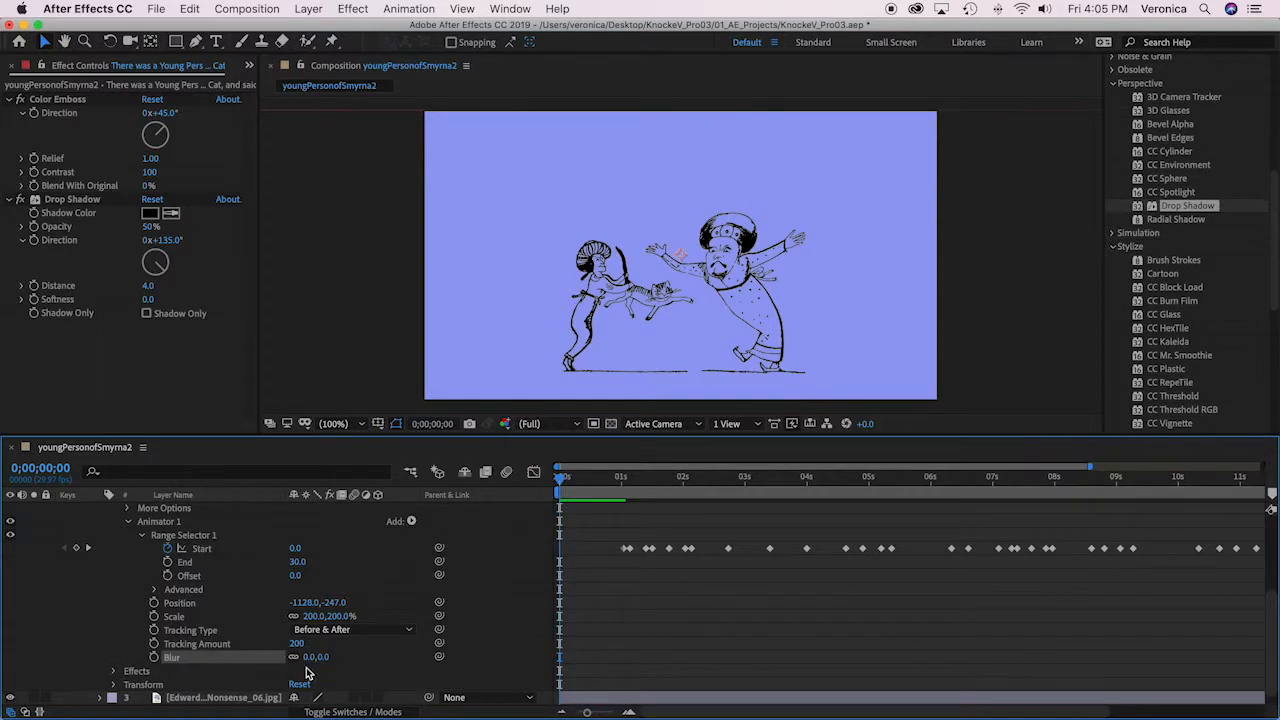
drag(307, 660, 332, 658)
Preview the limerick animation with the added scale, tracking and blur, stopping at 0;00;02;26
key(space)
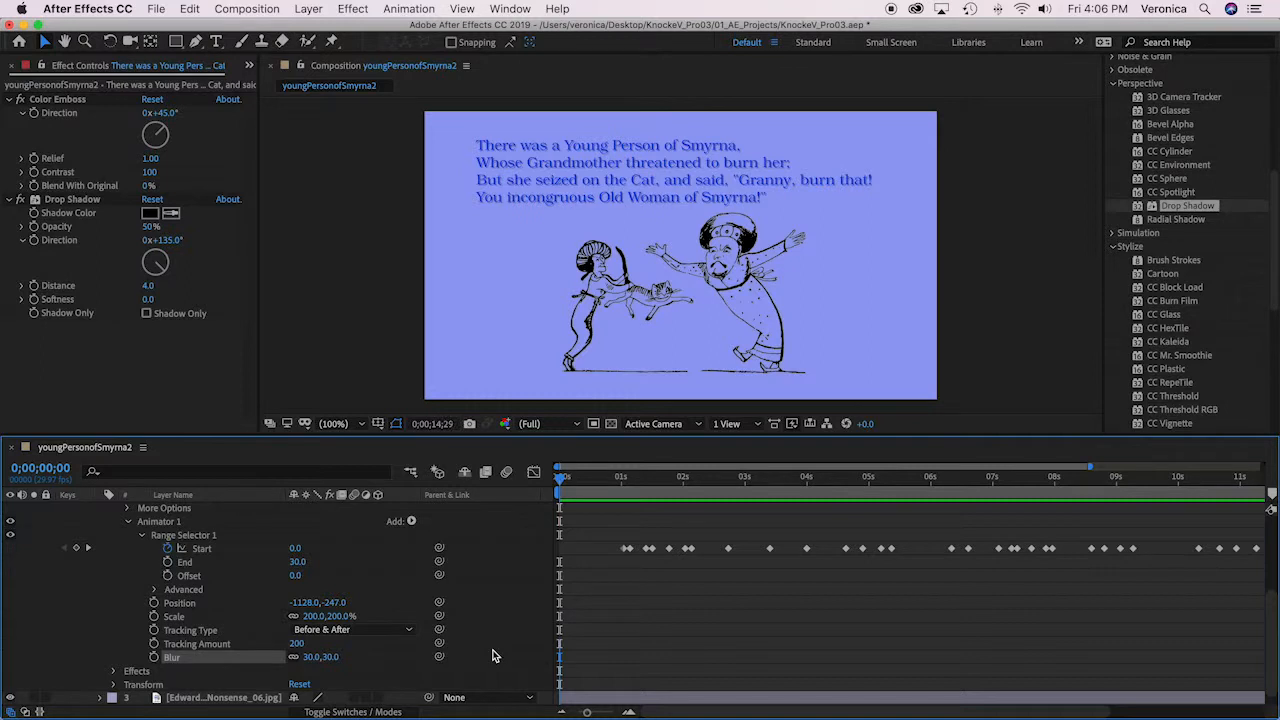
scroll(476, 640, up, 1)
scroll(476, 640, right, 5)
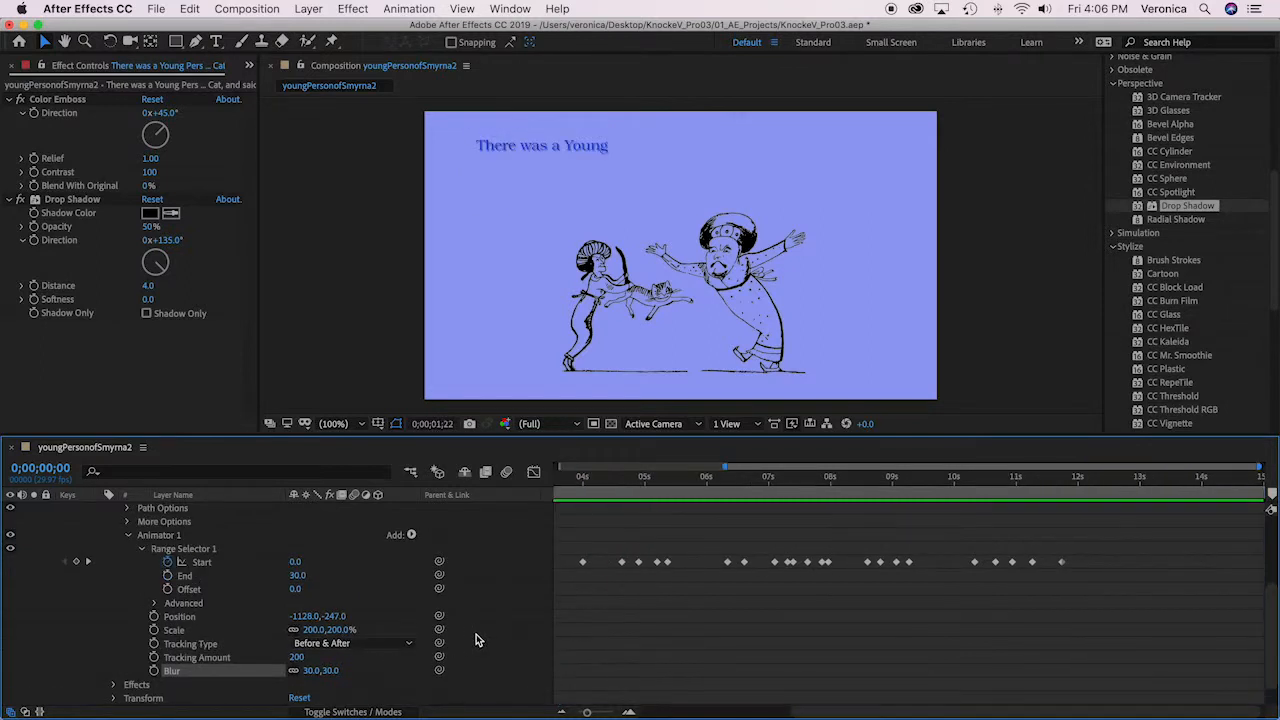
key(space)
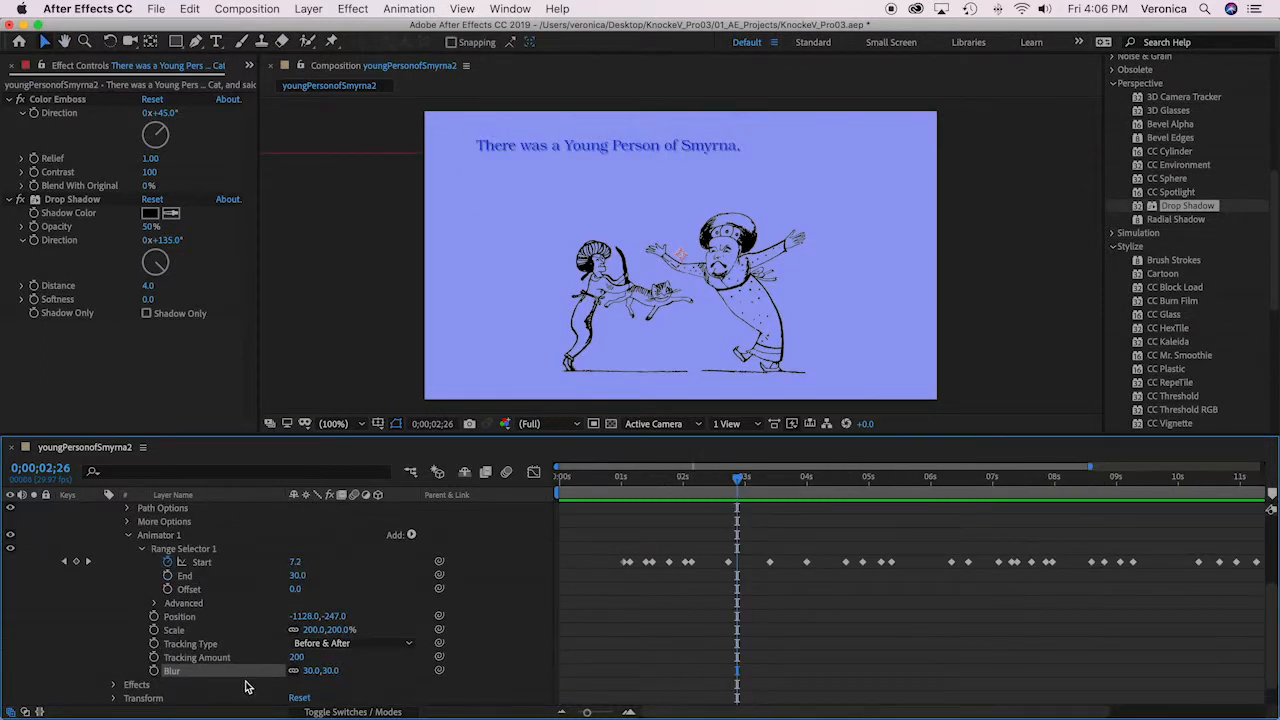
Add a Rotation property to Animator 1, set it to one full revolution, and scrub back to 0;00;00;21 to check it
scroll(246, 686, down, 2)
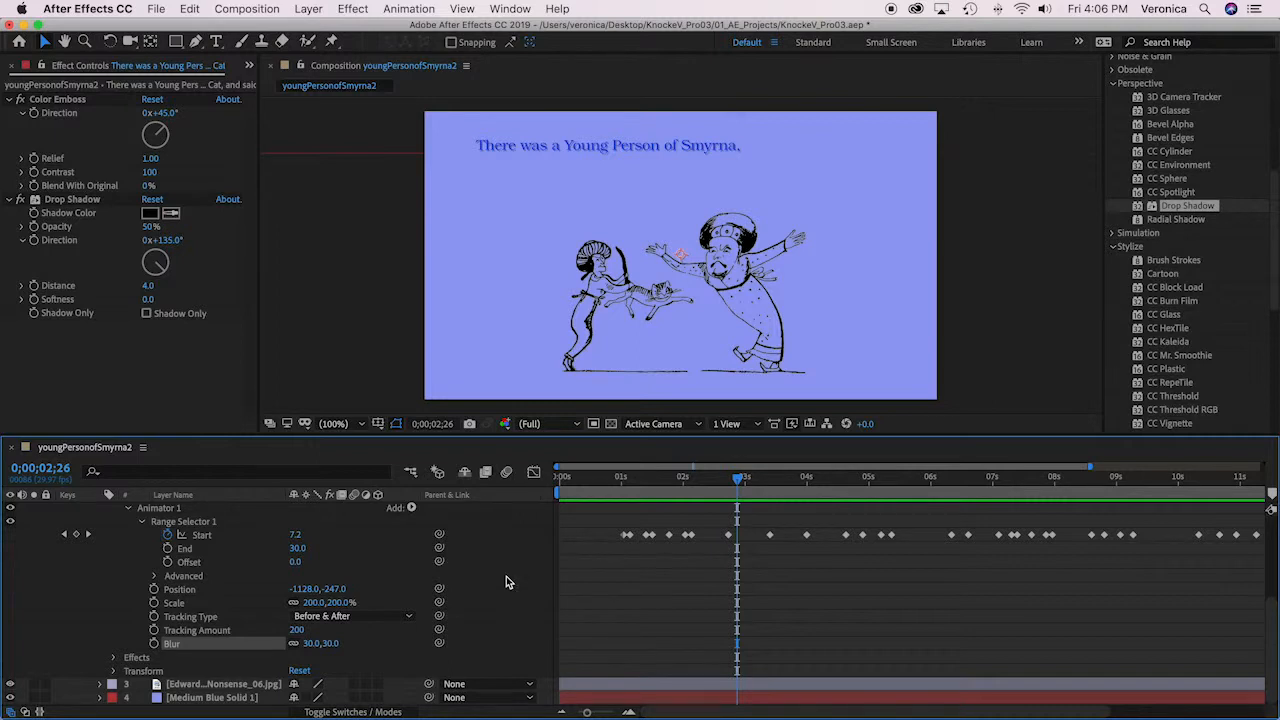
click(411, 511)
mouse_move(466, 510)
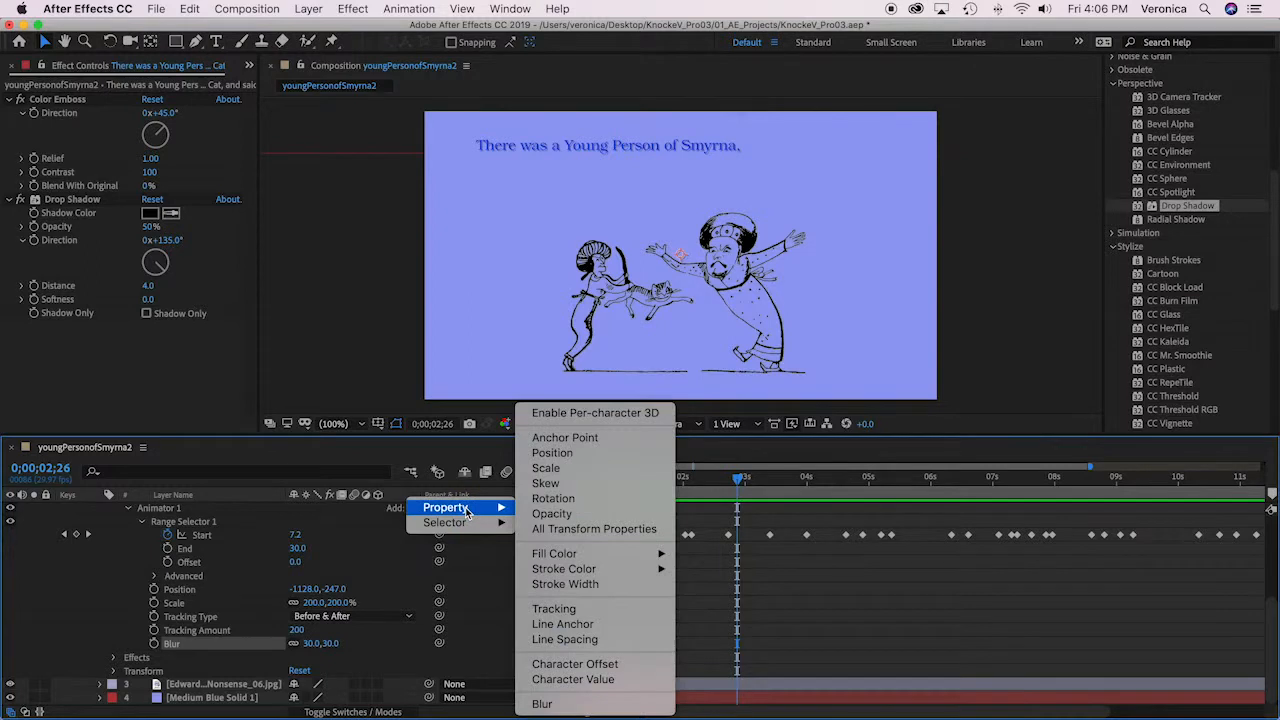
click(545, 498)
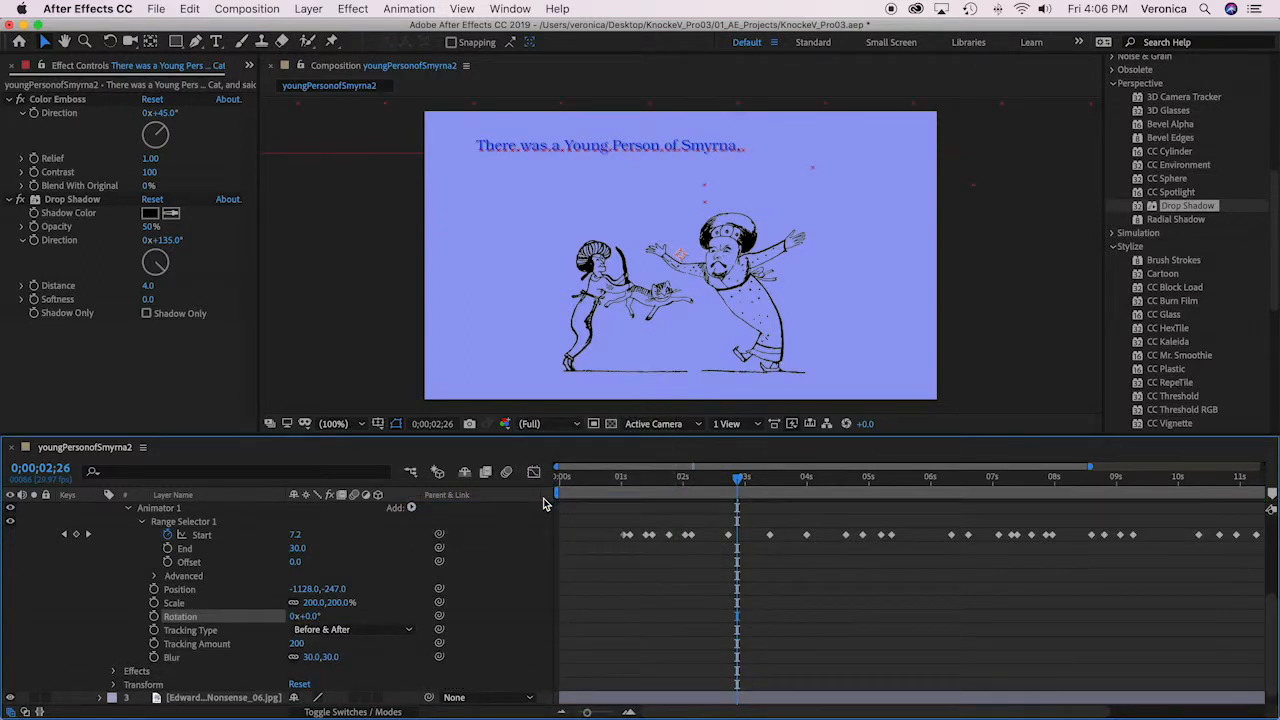
click(291, 617)
text(1)
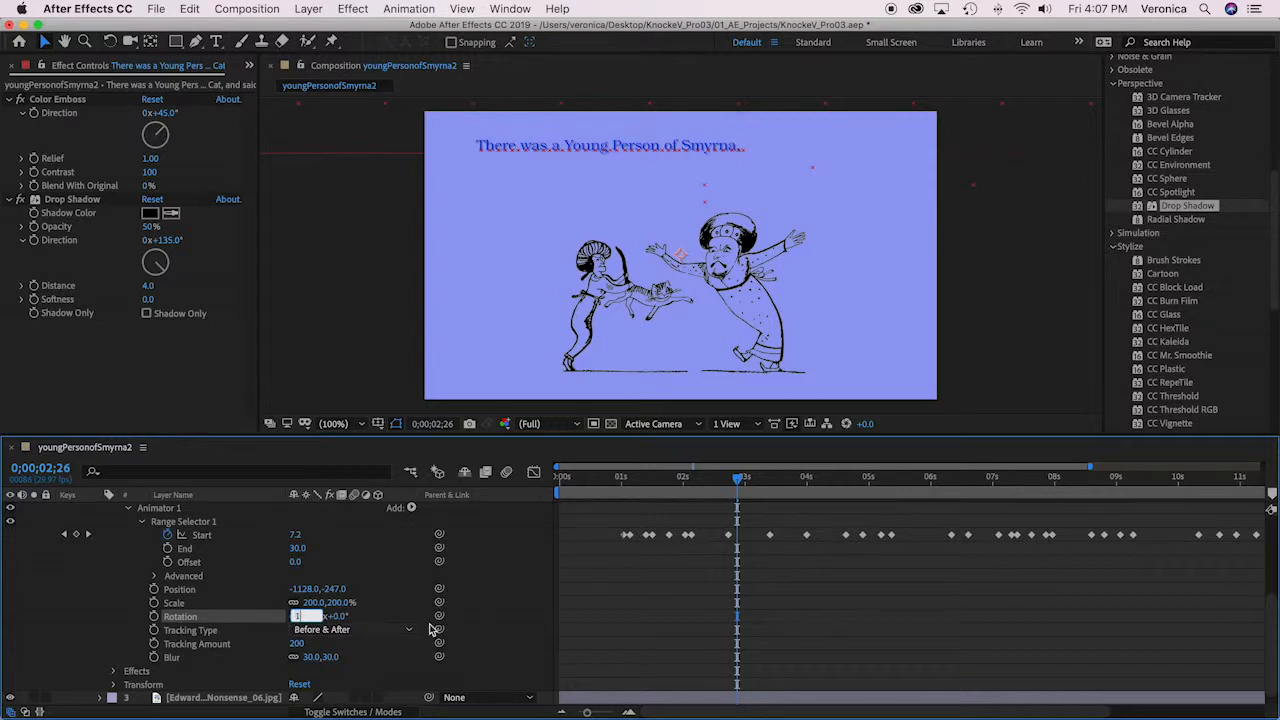
key(Return)
drag(738, 478, 604, 500)
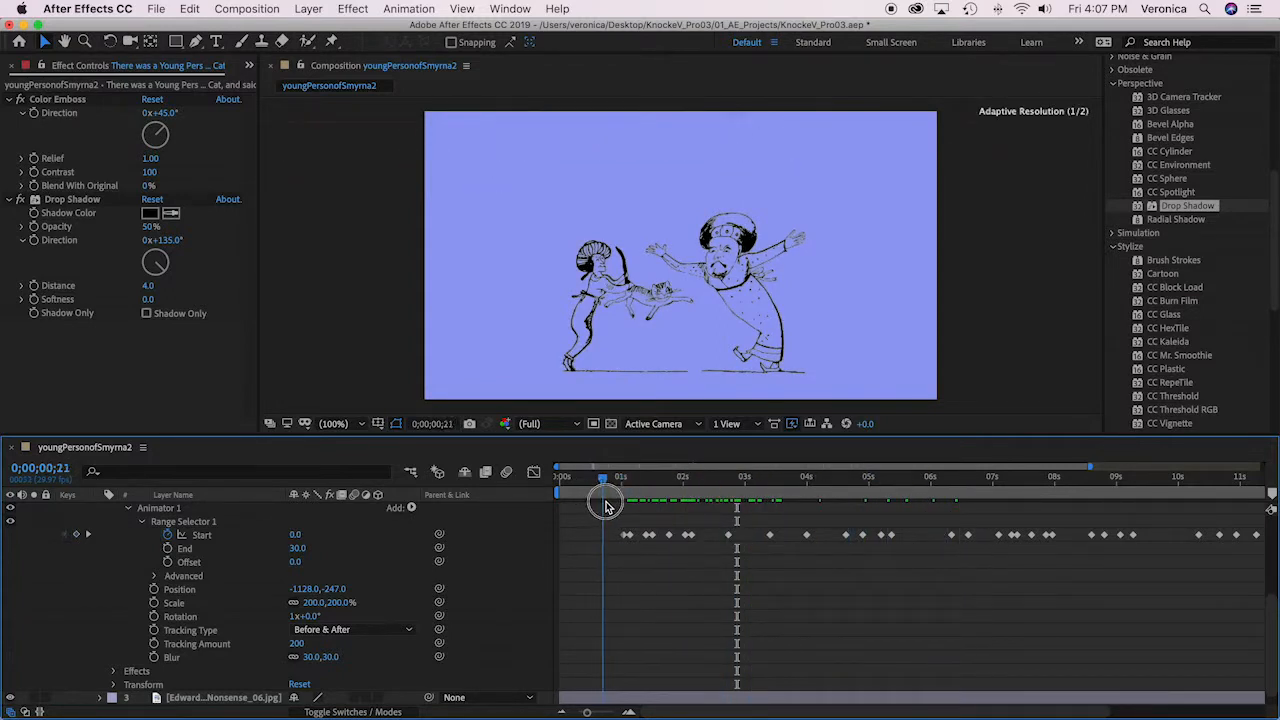
Add a Wiggly selector to Animator 1 of the limerick text layer
click(411, 508)
mouse_move(417, 513)
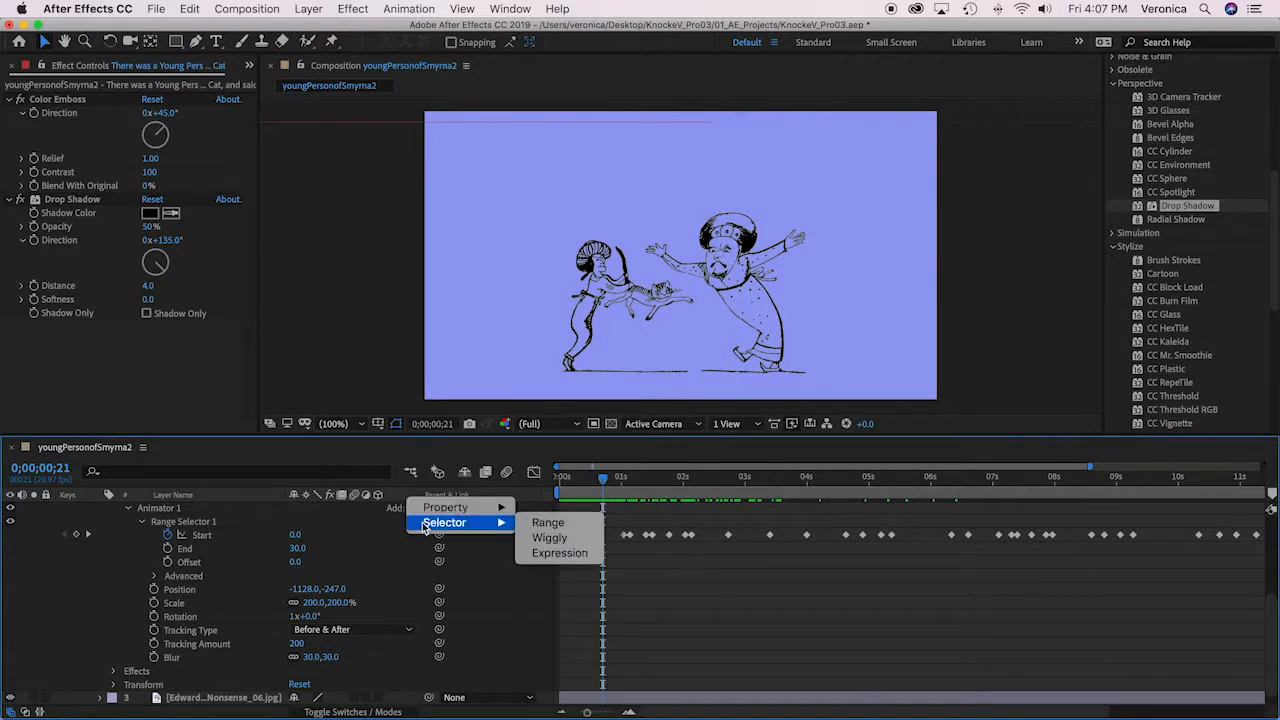
click(548, 539)
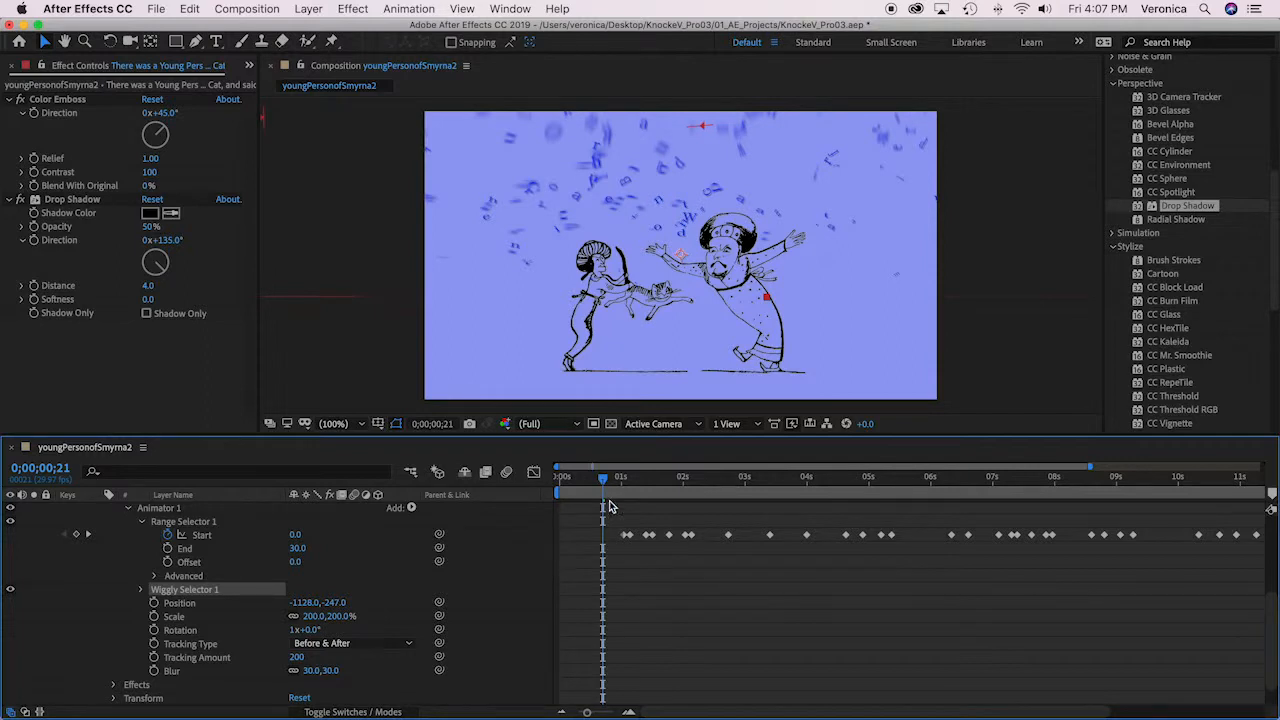
Play the wiggly letter animation from the start of the composition to check how the words assemble
drag(604, 485, 559, 481)
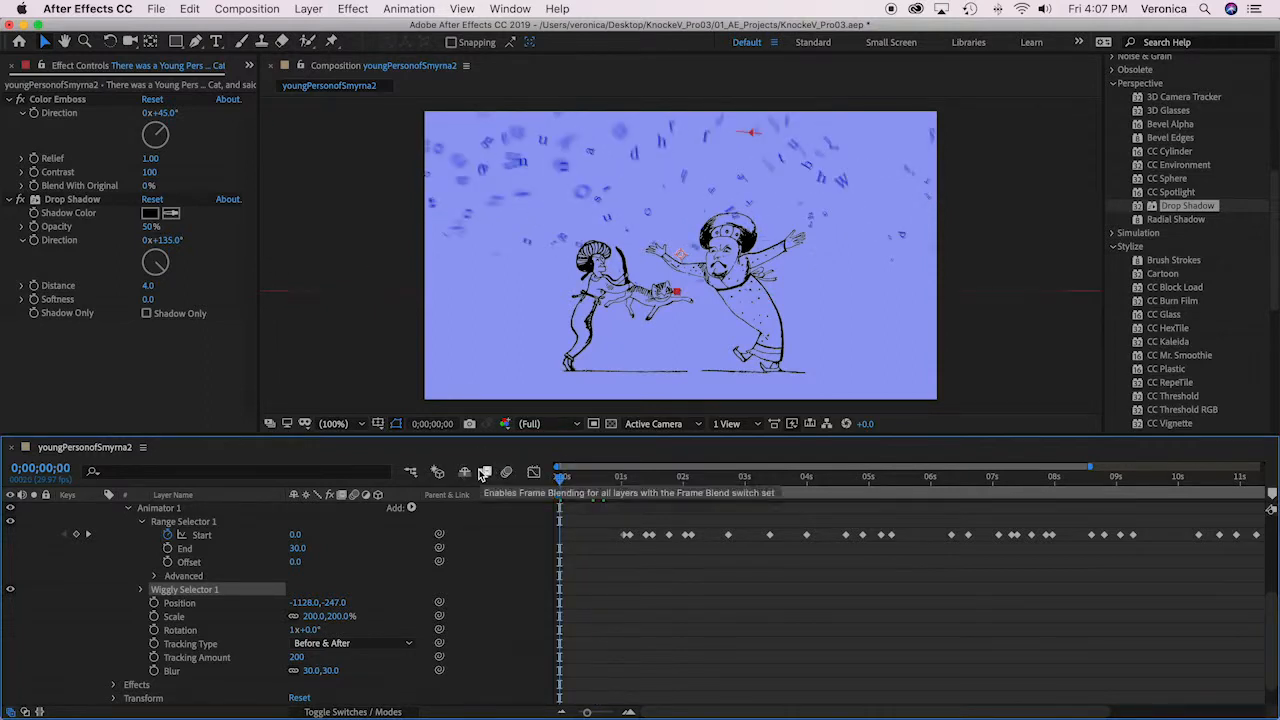
key(space)
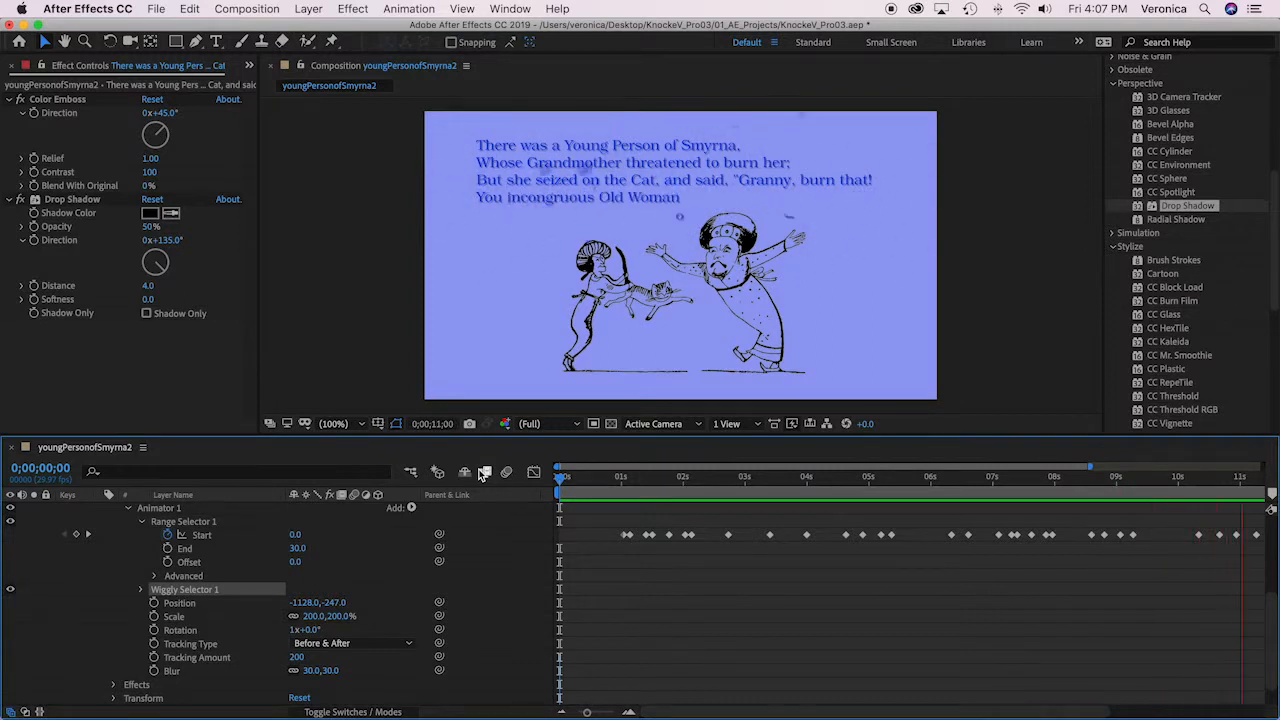
key(space)
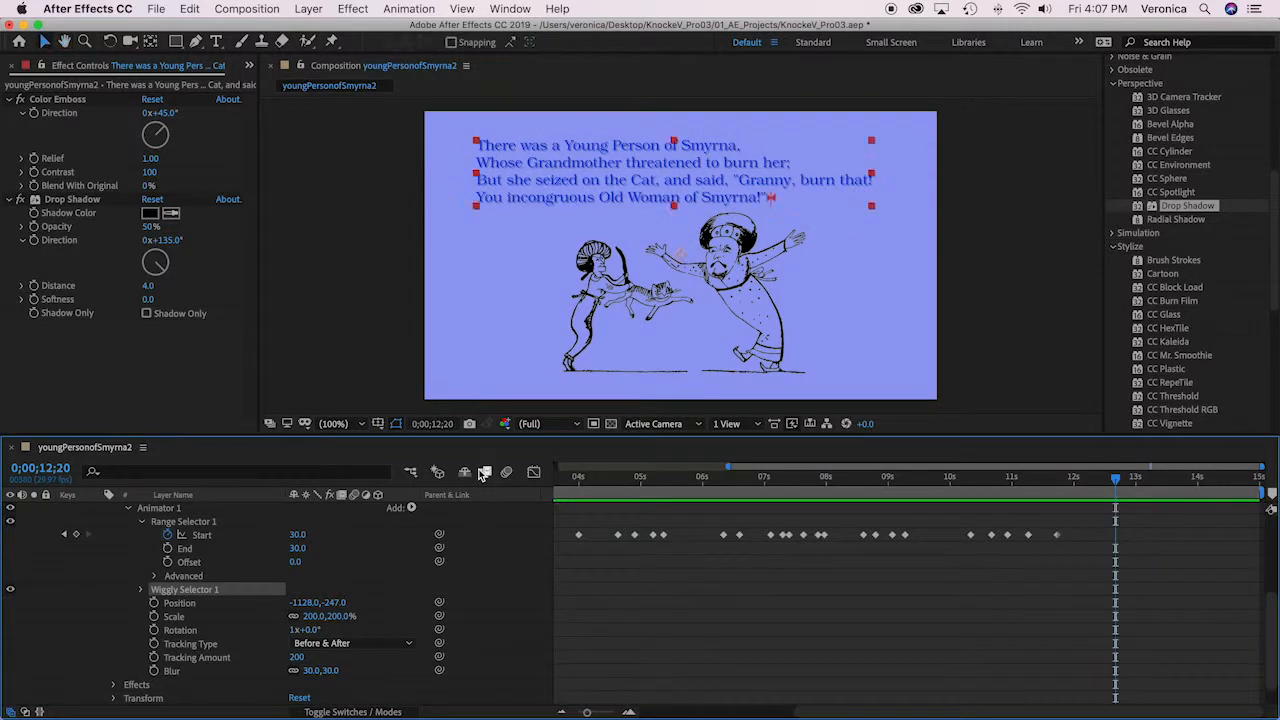
Return to the first frame and collapse the properties of the limerick text and narration audio layers
drag(1116, 479, 215, 444)
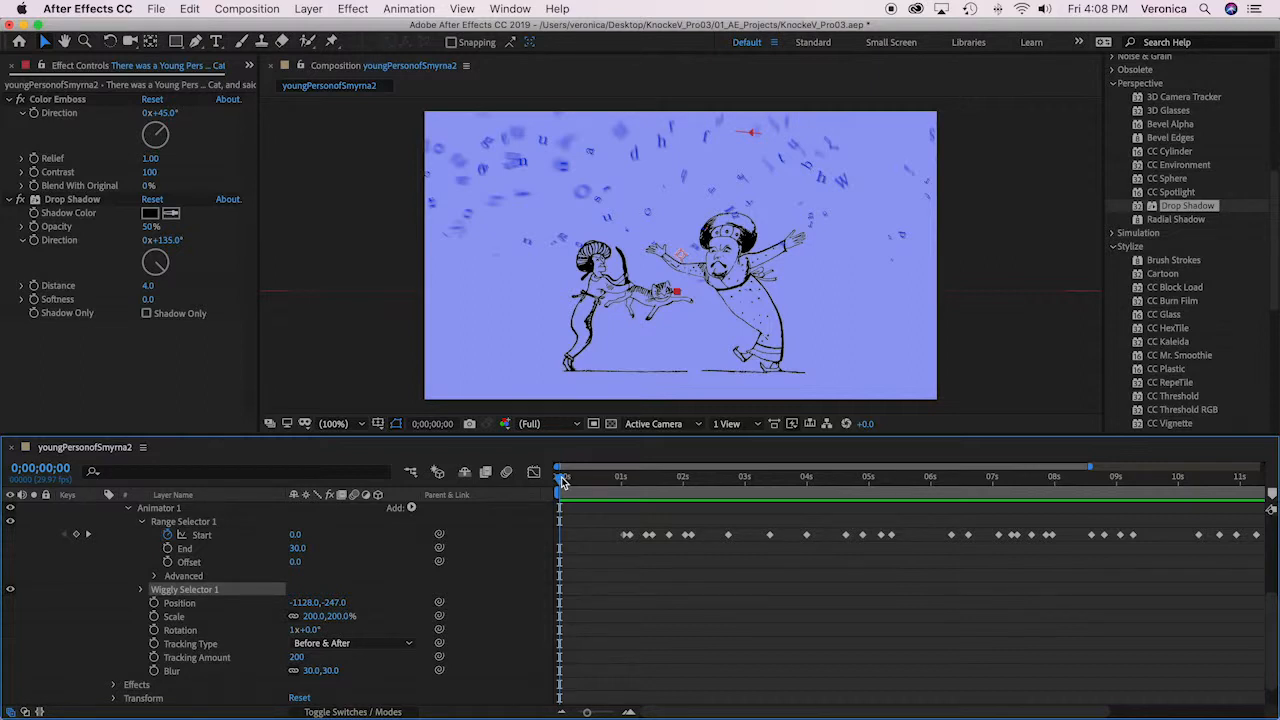
scroll(114, 551, up, 1)
scroll(114, 551, up, 5)
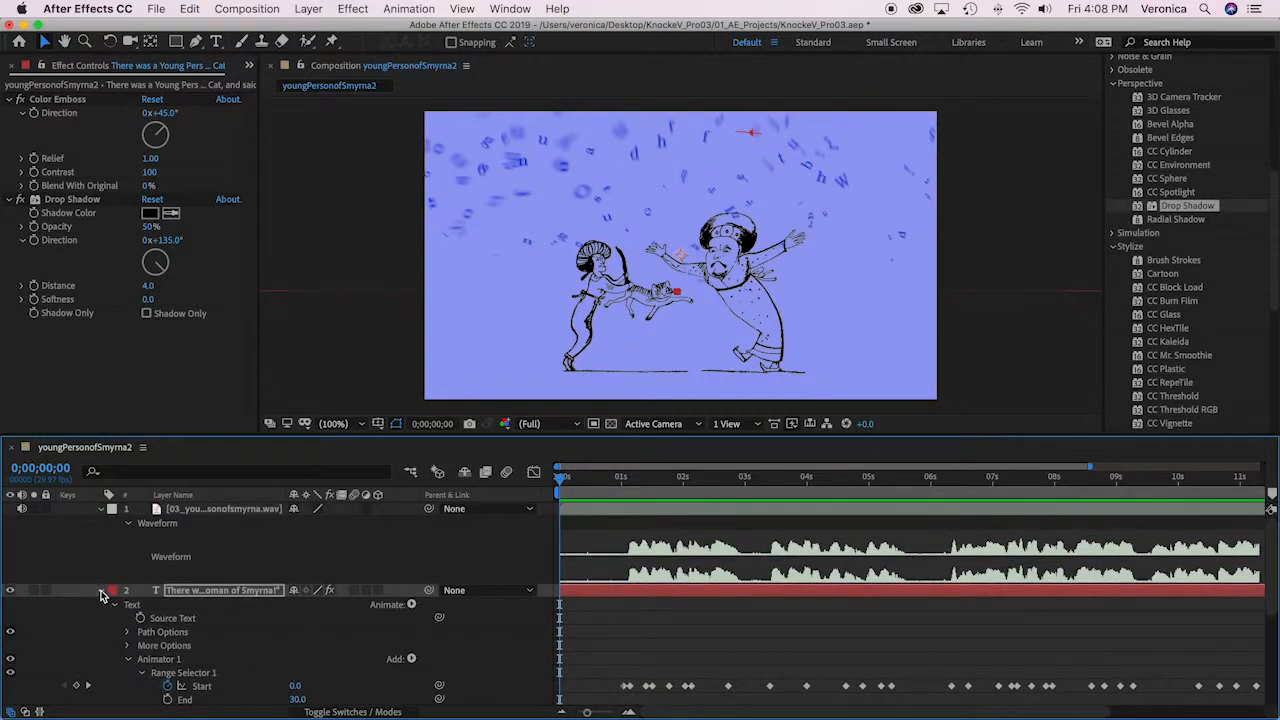
click(100, 590)
click(101, 509)
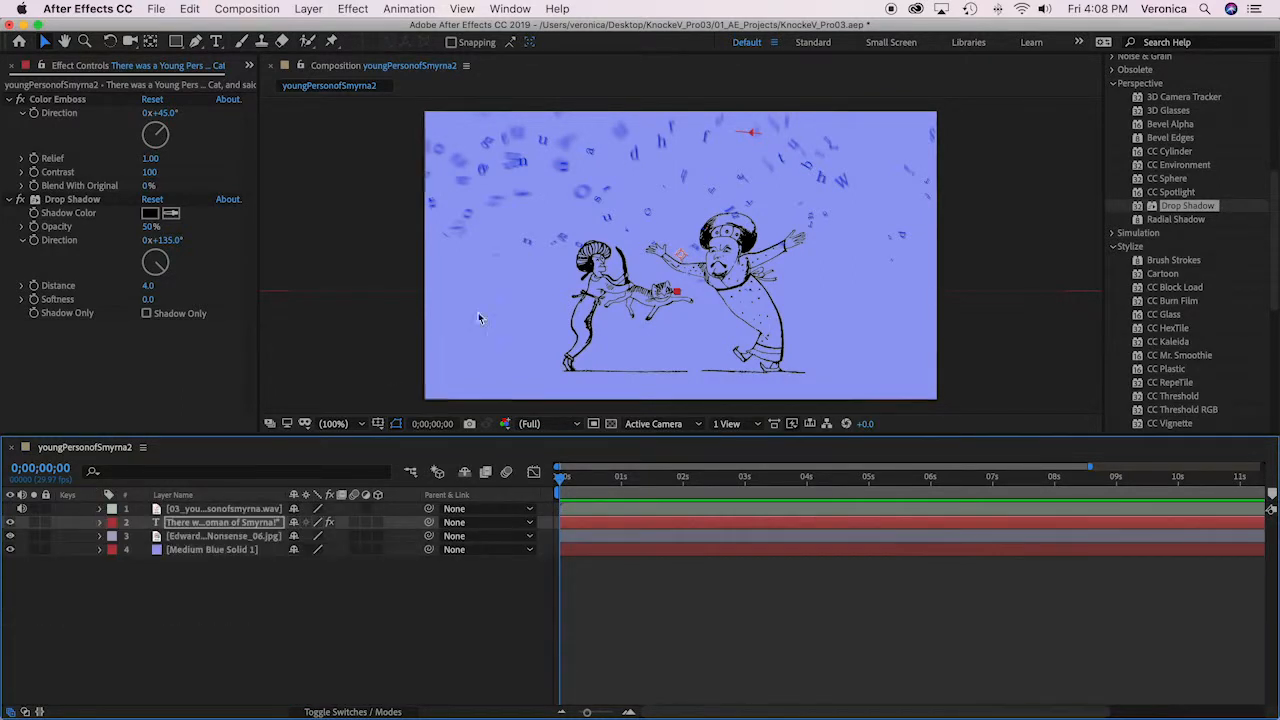